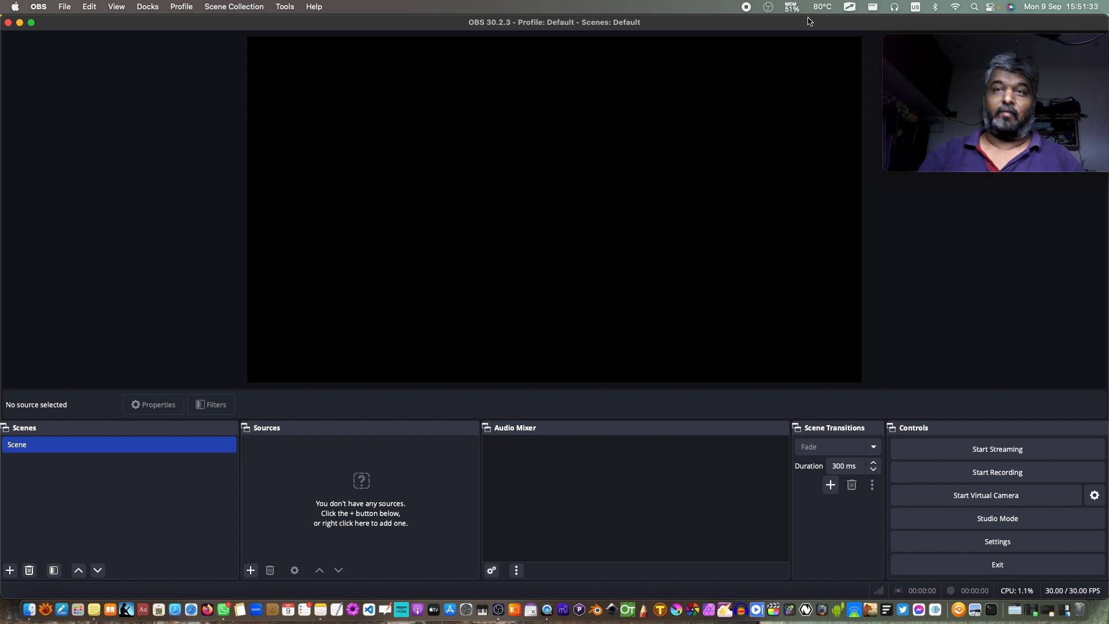
{"action": "key", "text": "ctrl+Tab"}
{"action": "mouse_move", "coordinate": [0, 1]}
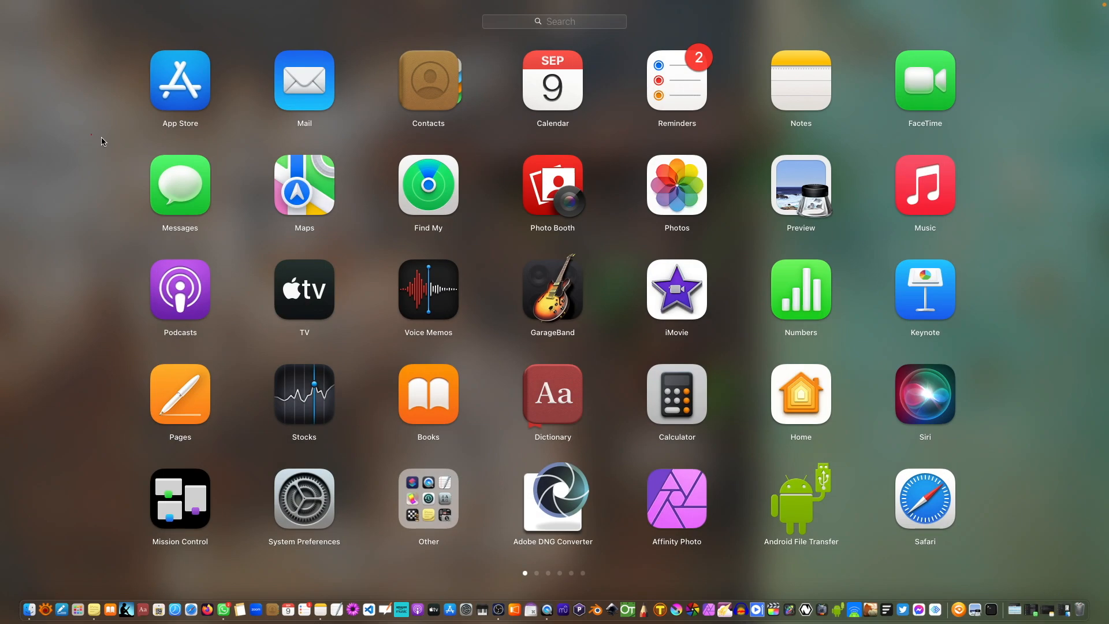
{"action": "left_click", "coordinate": [95, 209]}
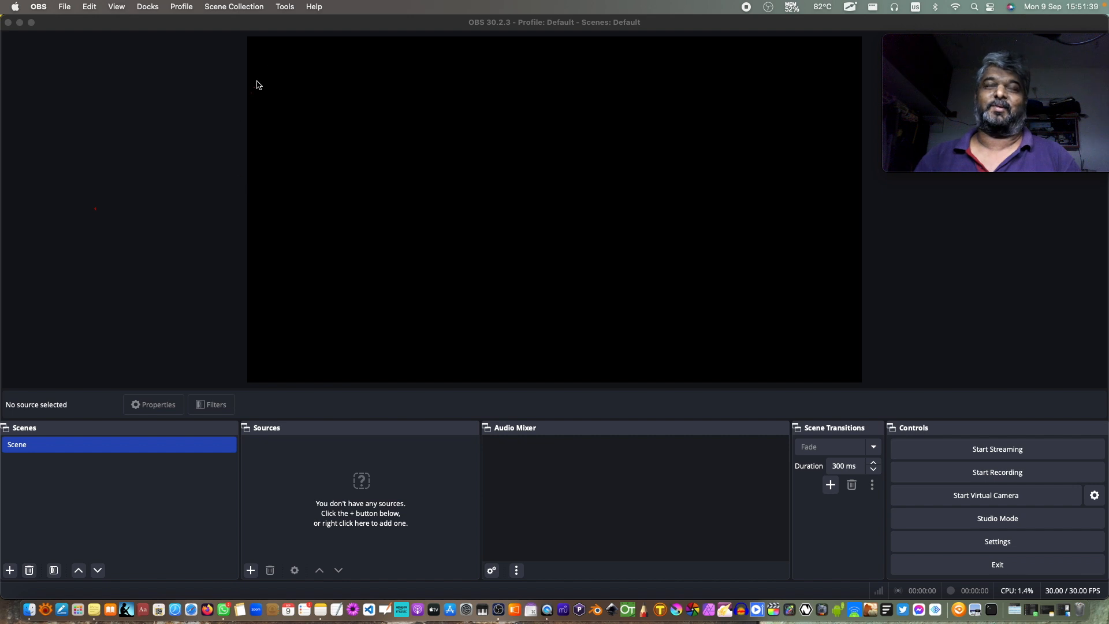
Mark the four corners of the empty preview canvas in red and circle Start Streaming and Start Recording with the annotation pen.
{"action": "left_click_drag", "start_coordinate": [248, 32], "coordinate": [247, 56]}
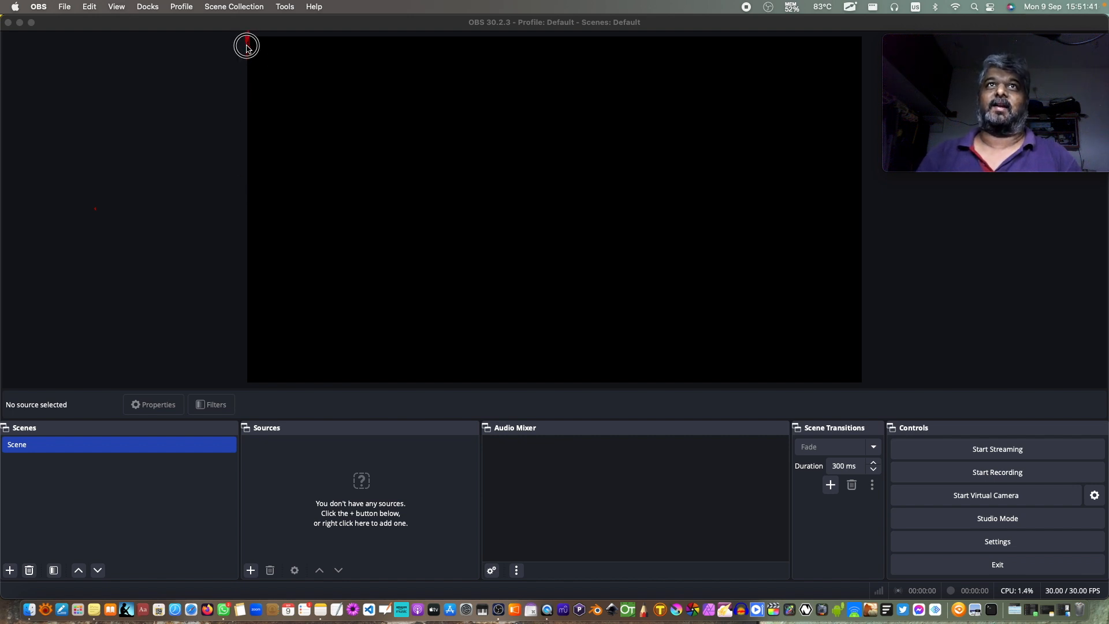
{"action": "left_click_drag", "start_coordinate": [863, 384], "coordinate": [862, 369]}
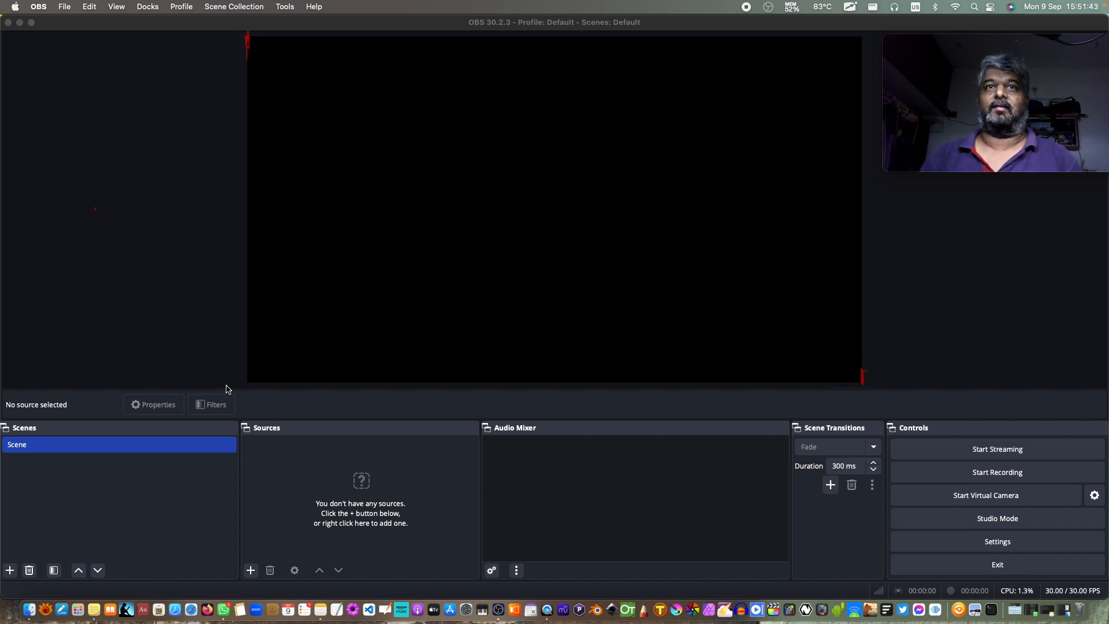
{"action": "left_click_drag", "start_coordinate": [246, 386], "coordinate": [254, 381]}
{"action": "mouse_move", "coordinate": [842, 38]}
{"action": "left_mouse_down"}
{"action": "mouse_move", "coordinate": [860, 45]}
{"action": "mouse_move", "coordinate": [860, 66]}
{"action": "left_mouse_up"}
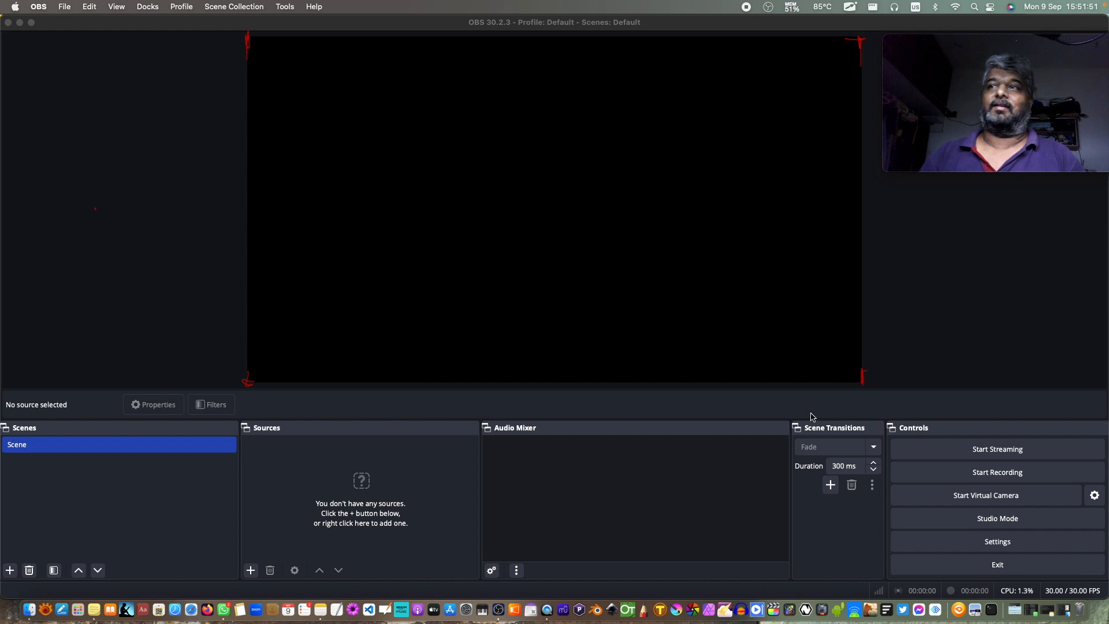
{"action": "left_click_drag", "start_coordinate": [843, 398], "coordinate": [896, 395]}
{"action": "mouse_move", "coordinate": [1020, 445]}
{"action": "left_mouse_down"}
{"action": "mouse_move", "coordinate": [1048, 462]}
{"action": "mouse_move", "coordinate": [941, 492]}
{"action": "left_mouse_up"}
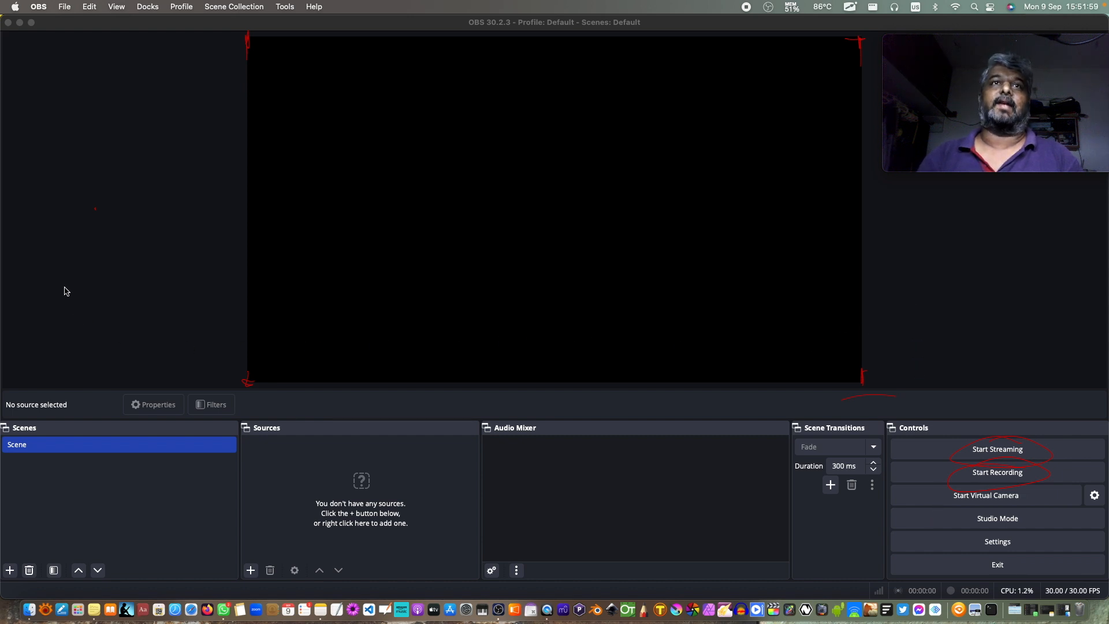
Handwrite "Screen recording software" in red beside the preview canvas, and clear all annotations from the screen.
{"action": "mouse_move", "coordinate": [65, 291]}
{"action": "left_mouse_down"}
{"action": "mouse_move", "coordinate": [77, 300]}
{"action": "mouse_move", "coordinate": [126, 275]}
{"action": "mouse_move", "coordinate": [223, 210]}
{"action": "mouse_move", "coordinate": [226, 245]}
{"action": "left_mouse_up"}
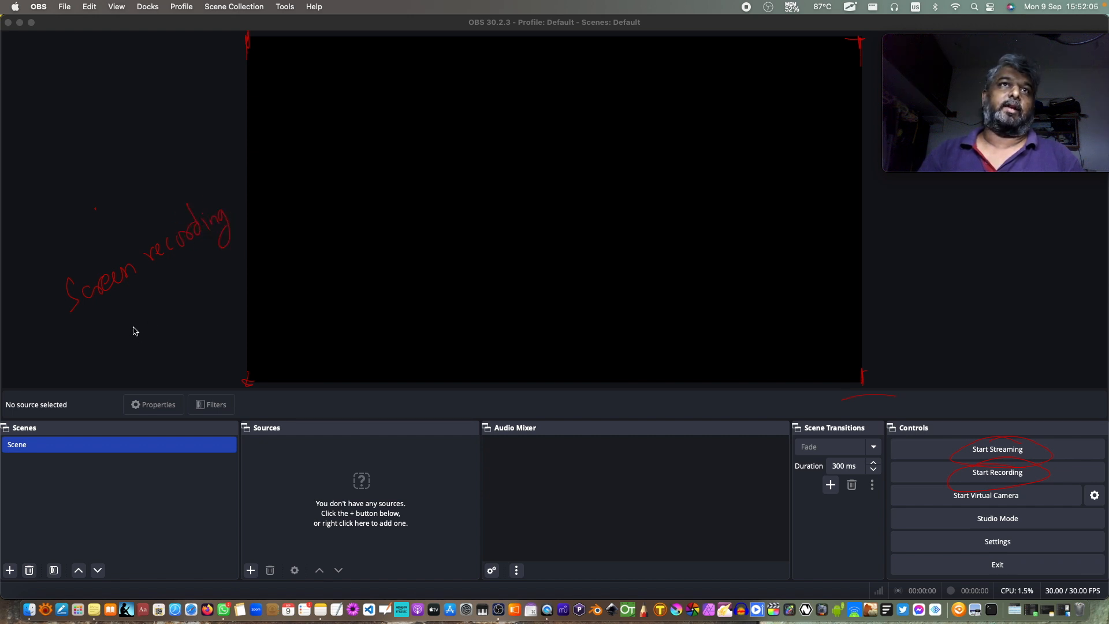
{"action": "mouse_move", "coordinate": [143, 307]}
{"action": "left_mouse_down"}
{"action": "mouse_move", "coordinate": [133, 329]}
{"action": "mouse_move", "coordinate": [156, 317]}
{"action": "mouse_move", "coordinate": [173, 324]}
{"action": "mouse_move", "coordinate": [168, 284]}
{"action": "mouse_move", "coordinate": [180, 305]}
{"action": "mouse_move", "coordinate": [196, 279]}
{"action": "mouse_move", "coordinate": [213, 285]}
{"action": "mouse_move", "coordinate": [231, 263]}
{"action": "left_mouse_up"}
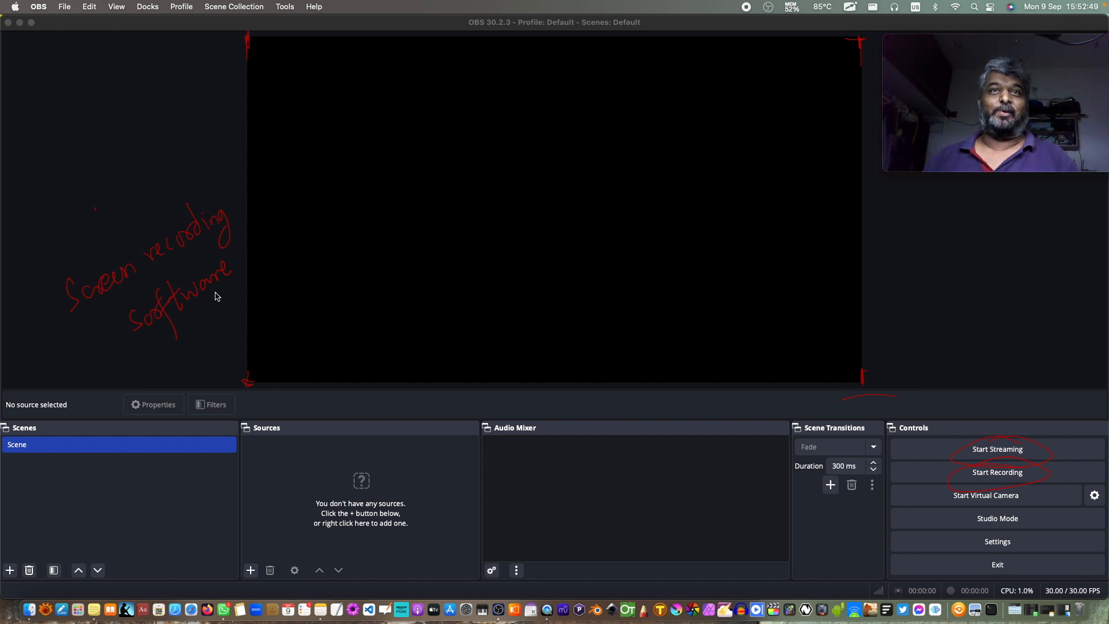
{"action": "key", "text": "Escape"}
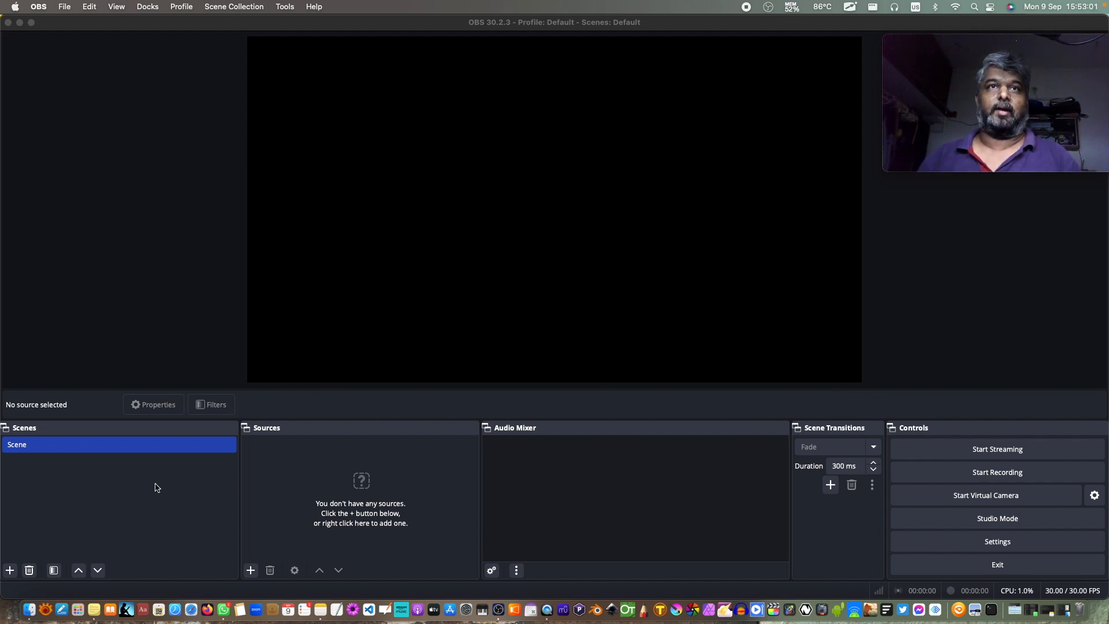
Underline the Scene entry and the Sources heading in red, and mark two opposite corners of the preview canvas.
{"action": "left_click", "coordinate": [13, 458]}
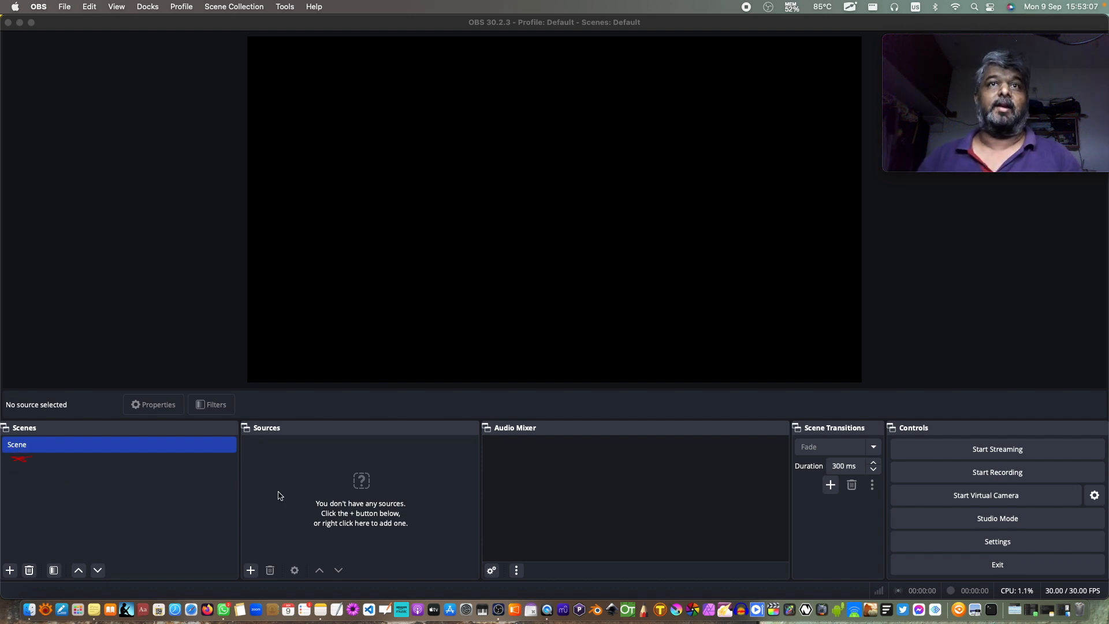
{"action": "left_click", "coordinate": [267, 434]}
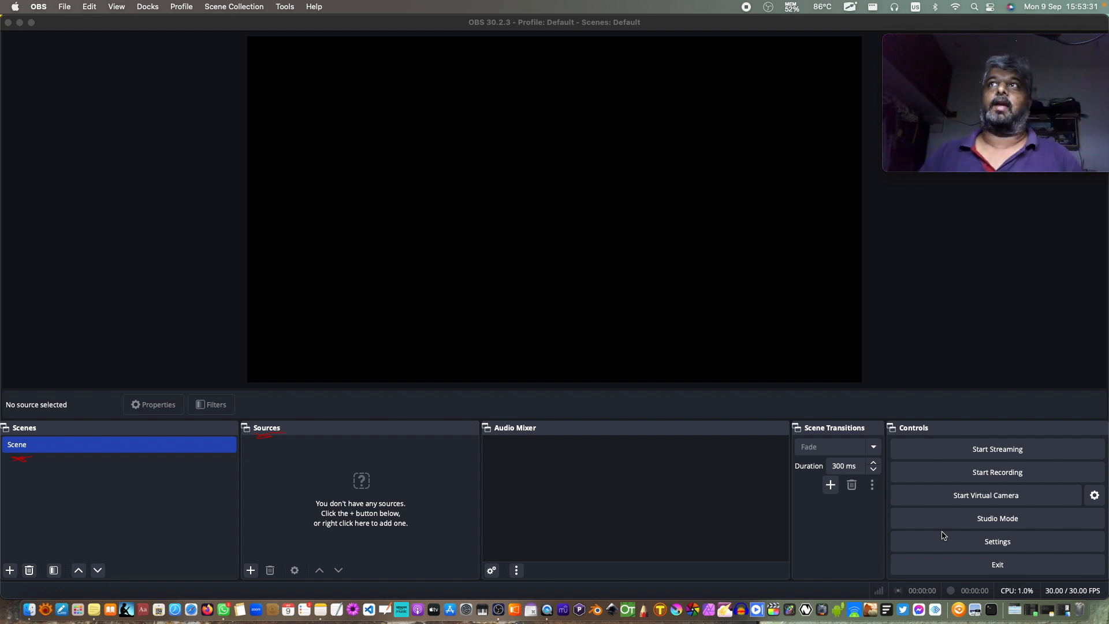
{"action": "left_click_drag", "start_coordinate": [241, 52], "coordinate": [257, 33]}
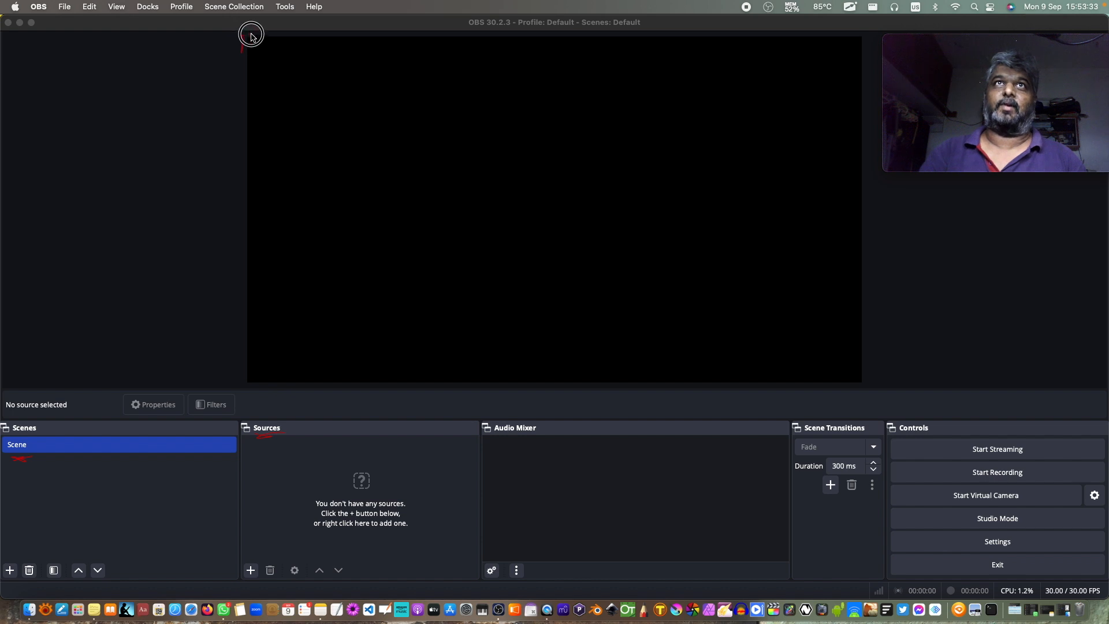
{"action": "left_click_drag", "start_coordinate": [854, 389], "coordinate": [872, 373]}
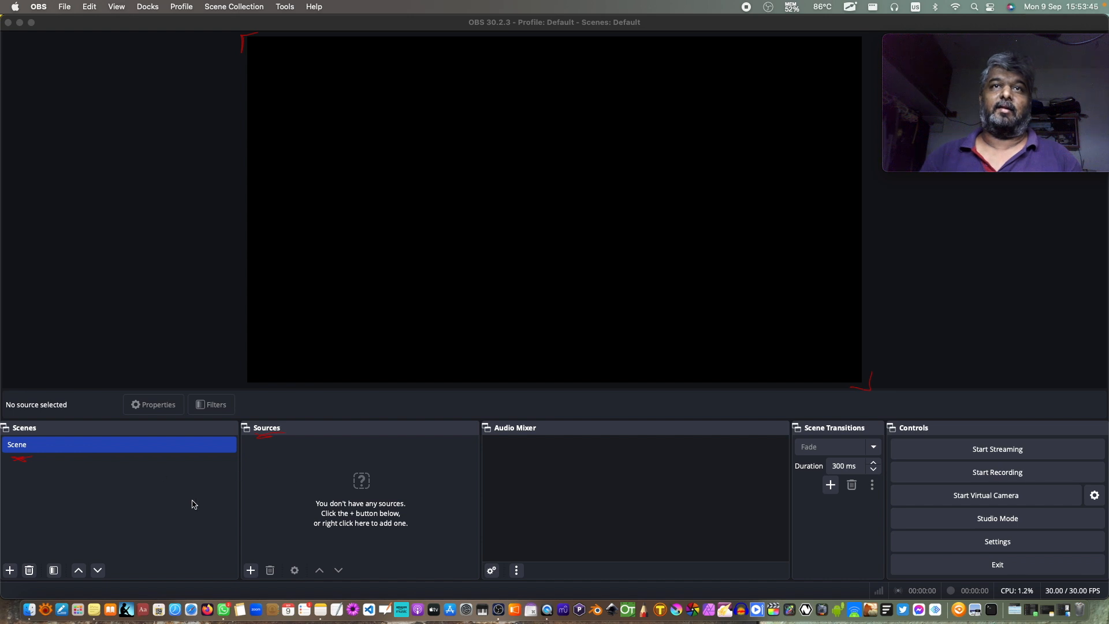
Circle the control rows beneath the Scenes and Sources lists in red, and clear the annotations.
{"action": "mouse_move", "coordinate": [6, 548]}
{"action": "left_mouse_down"}
{"action": "mouse_move", "coordinate": [21, 581]}
{"action": "mouse_move", "coordinate": [40, 542]}
{"action": "left_mouse_up"}
{"action": "mouse_move", "coordinate": [330, 563]}
{"action": "left_mouse_down"}
{"action": "mouse_move", "coordinate": [244, 558]}
{"action": "mouse_move", "coordinate": [325, 546]}
{"action": "mouse_move", "coordinate": [388, 569]}
{"action": "left_mouse_up"}
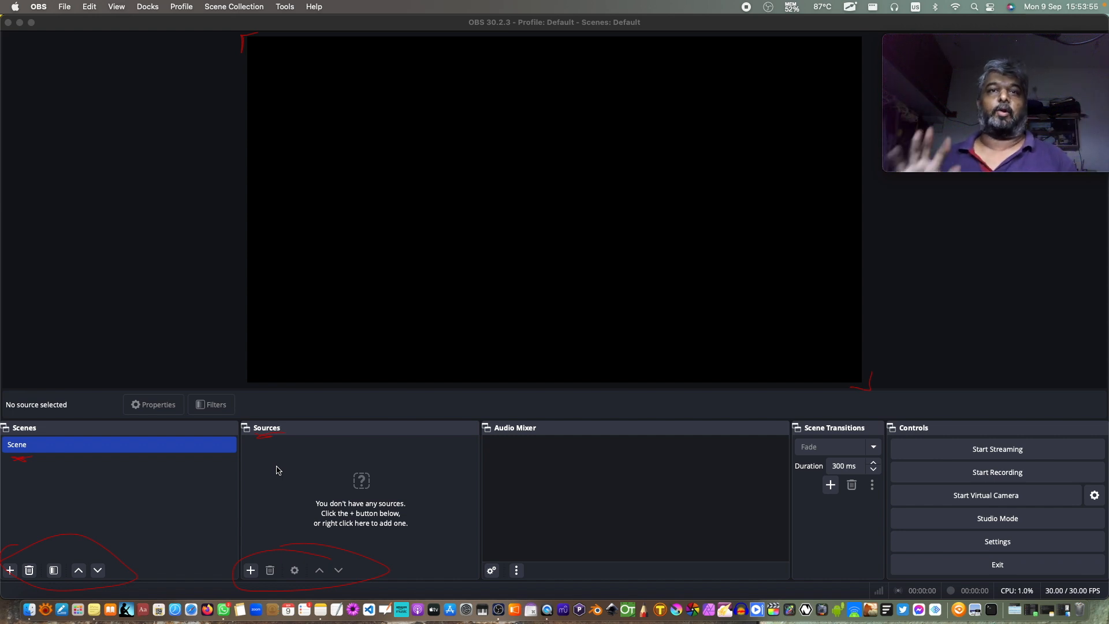
{"action": "key", "text": "Escape"}
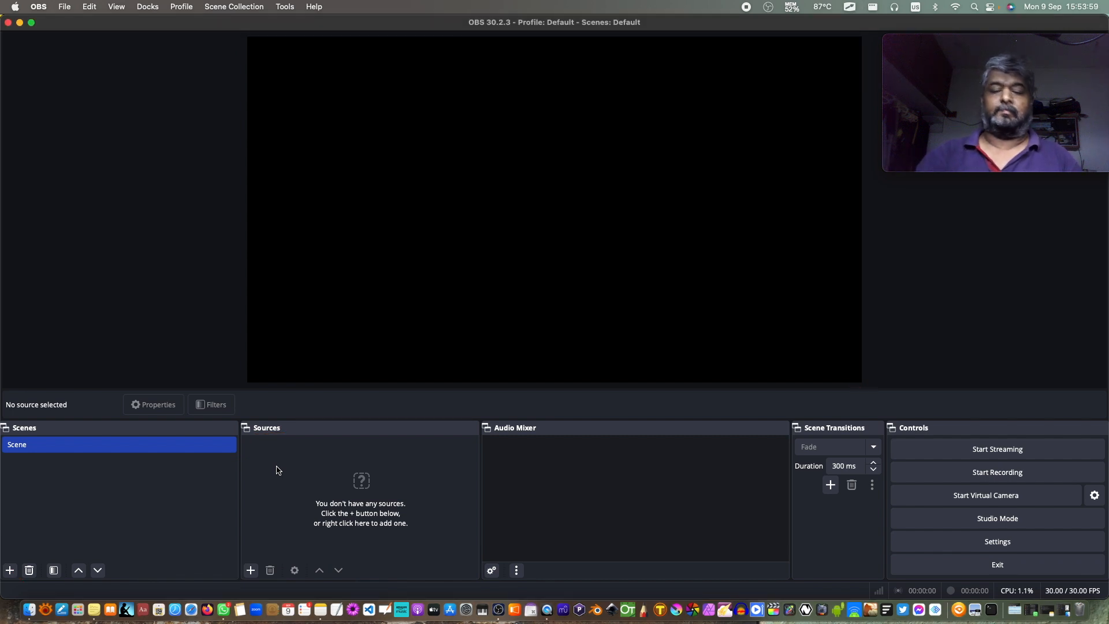
Circle the application's menu names, from OBS to Help, in red with the annotation pen, and clear the mark.
{"action": "key", "text": "ctrl+shift+a"}
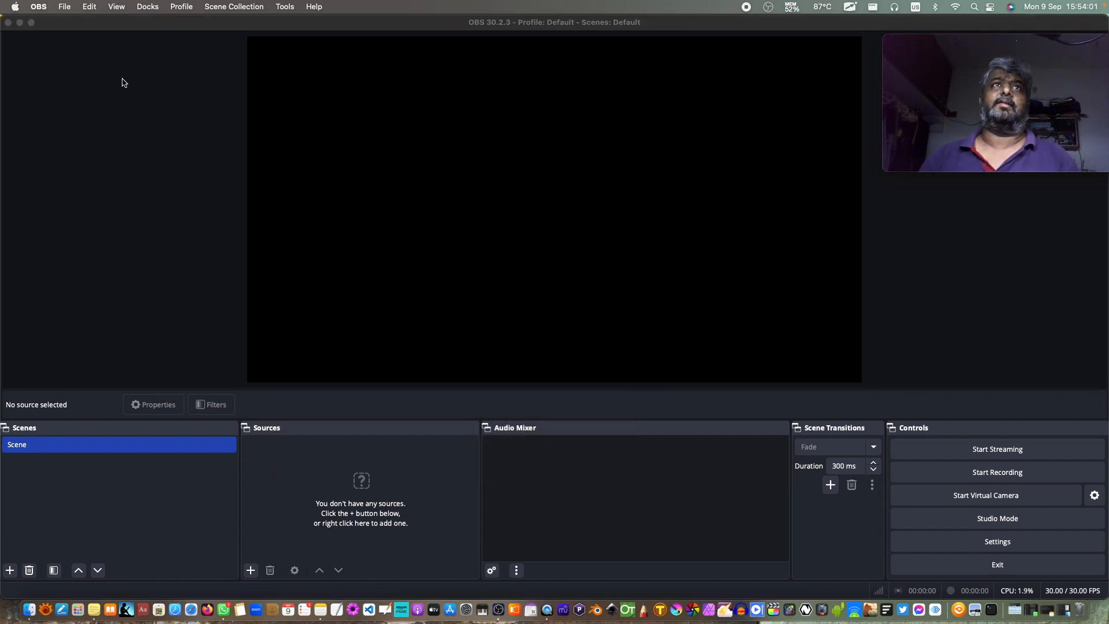
{"action": "mouse_move", "coordinate": [19, 15]}
{"action": "left_mouse_down"}
{"action": "mouse_move", "coordinate": [215, 30]}
{"action": "mouse_move", "coordinate": [382, 21]}
{"action": "mouse_move", "coordinate": [406, 7]}
{"action": "mouse_move", "coordinate": [4, 4]}
{"action": "left_mouse_up"}
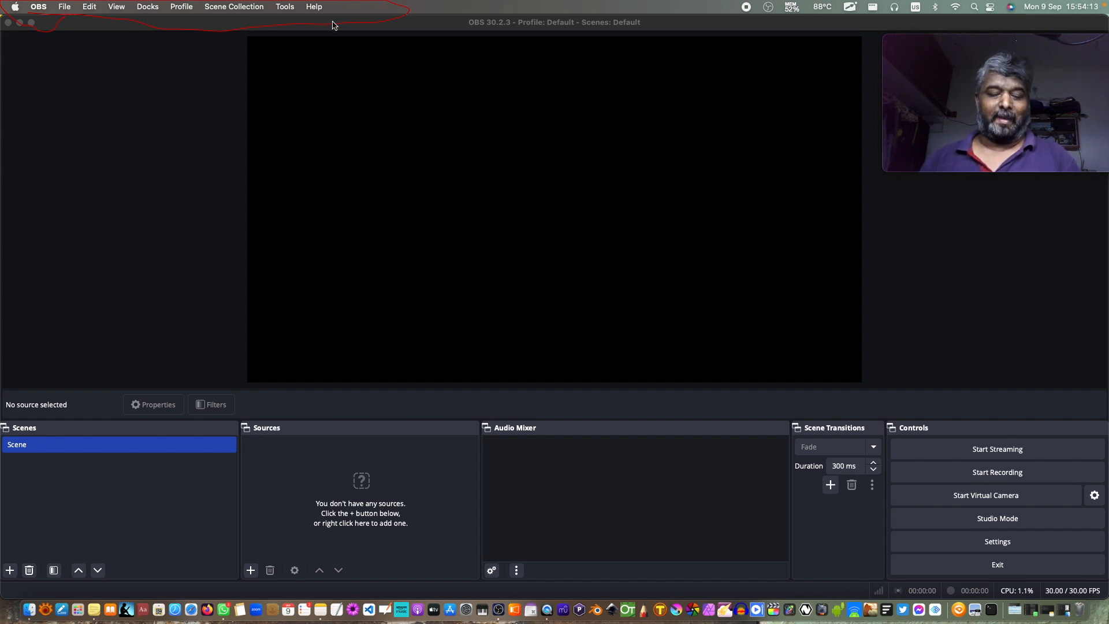
{"action": "key", "text": "Escape"}
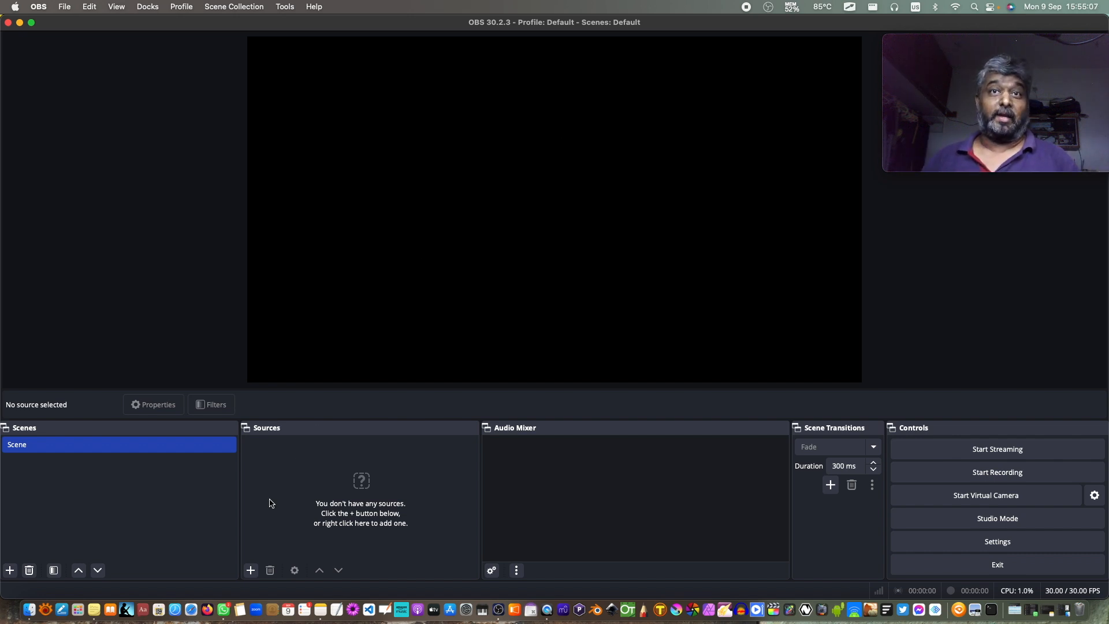
Examine the source types that can be added to the scene and the options offered for the scenes list.
{"action": "left_click", "coordinate": [250, 570]}
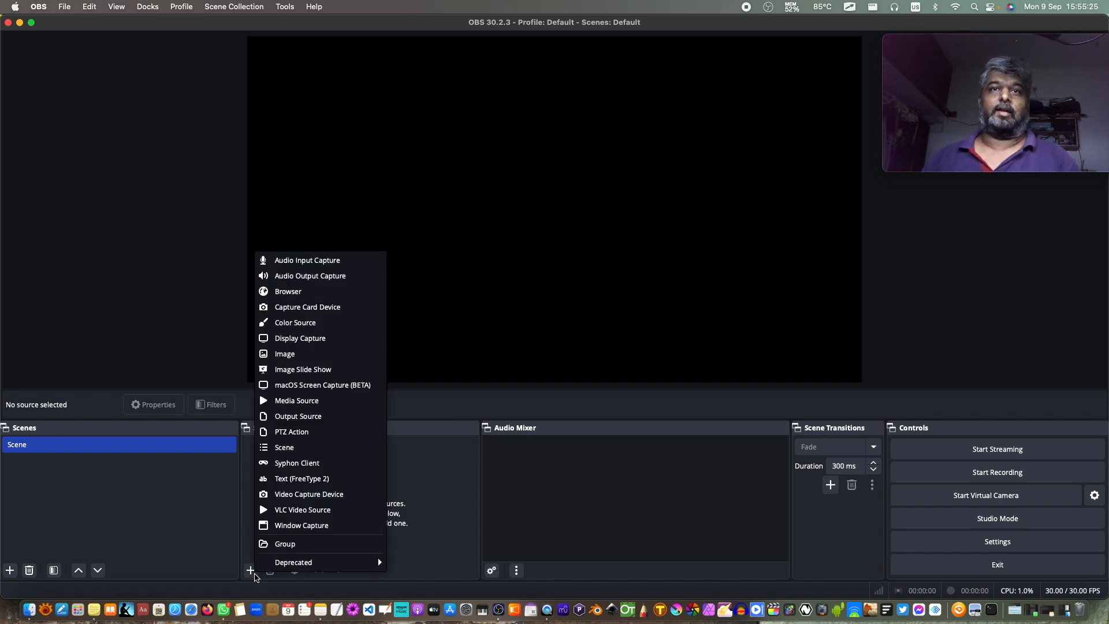
{"action": "left_click", "coordinate": [254, 576]}
{"action": "right_click", "coordinate": [280, 473]}
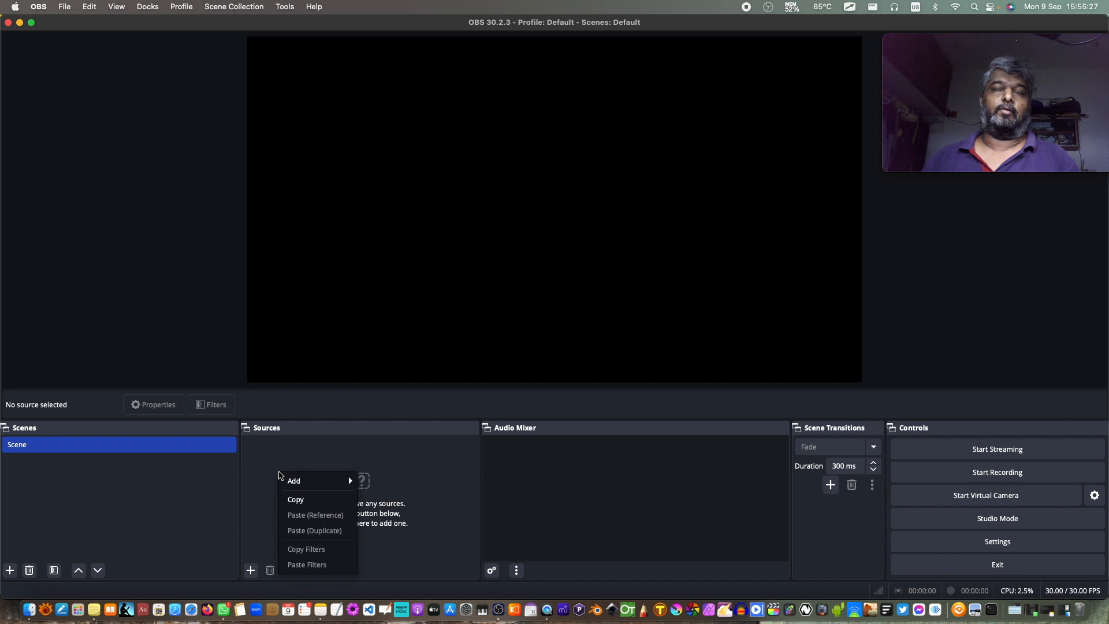
{"action": "mouse_move", "coordinate": [290, 483]}
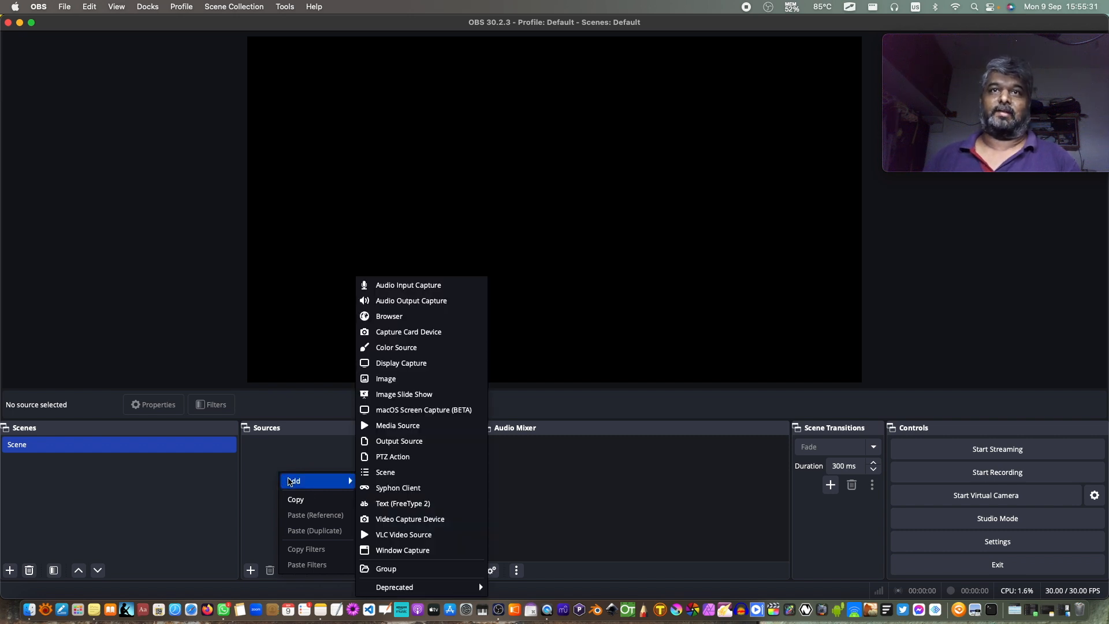
{"action": "left_click", "coordinate": [290, 457]}
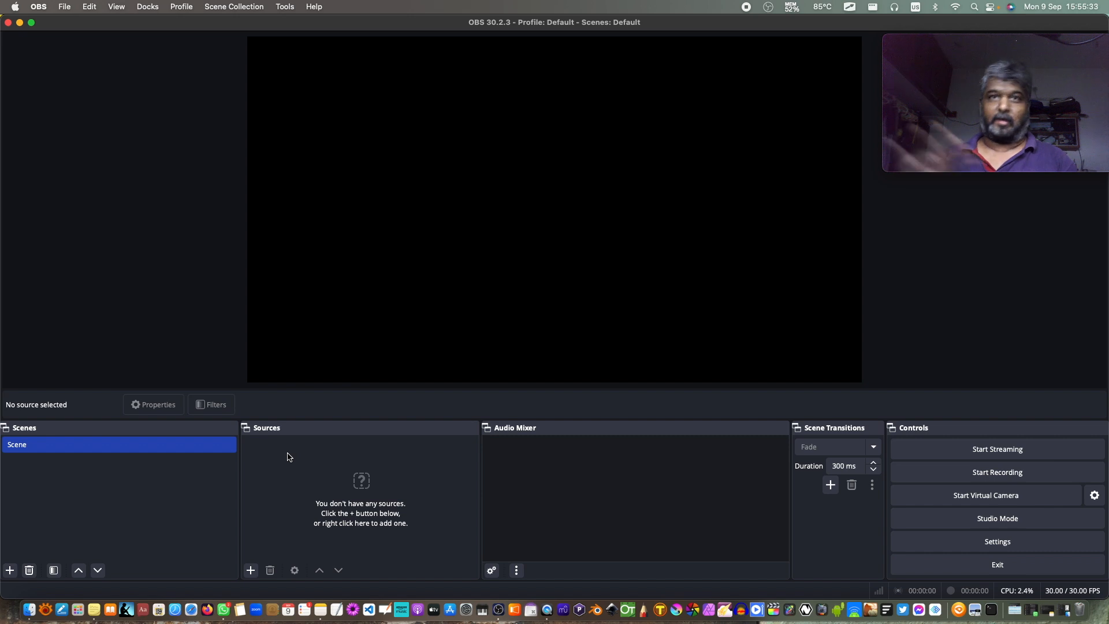
{"action": "right_click", "coordinate": [114, 479]}
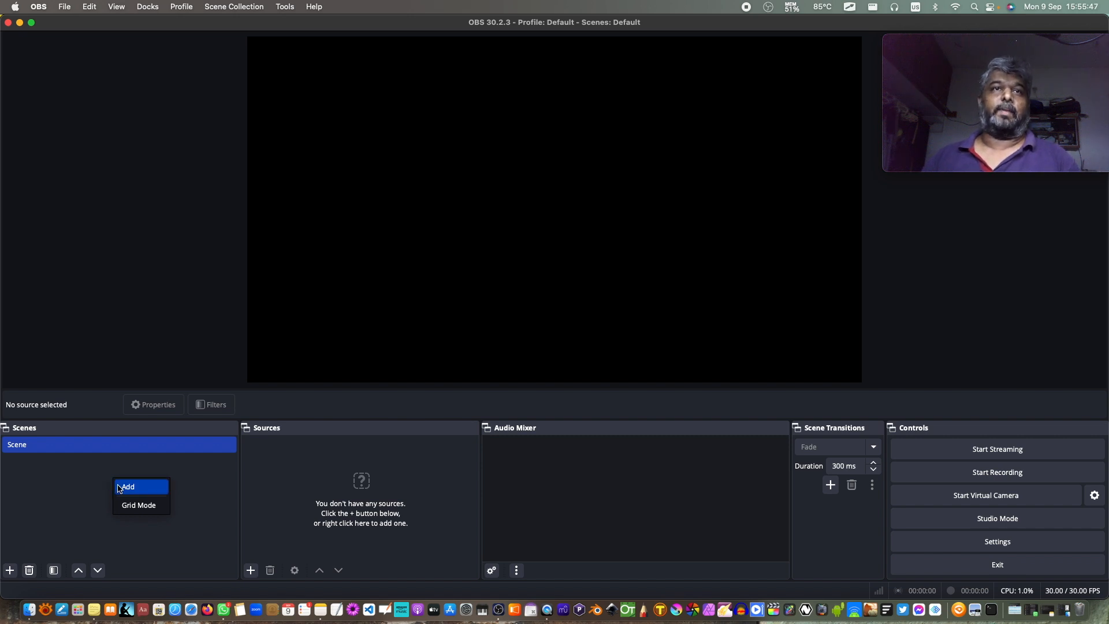
{"action": "left_click", "coordinate": [72, 485]}
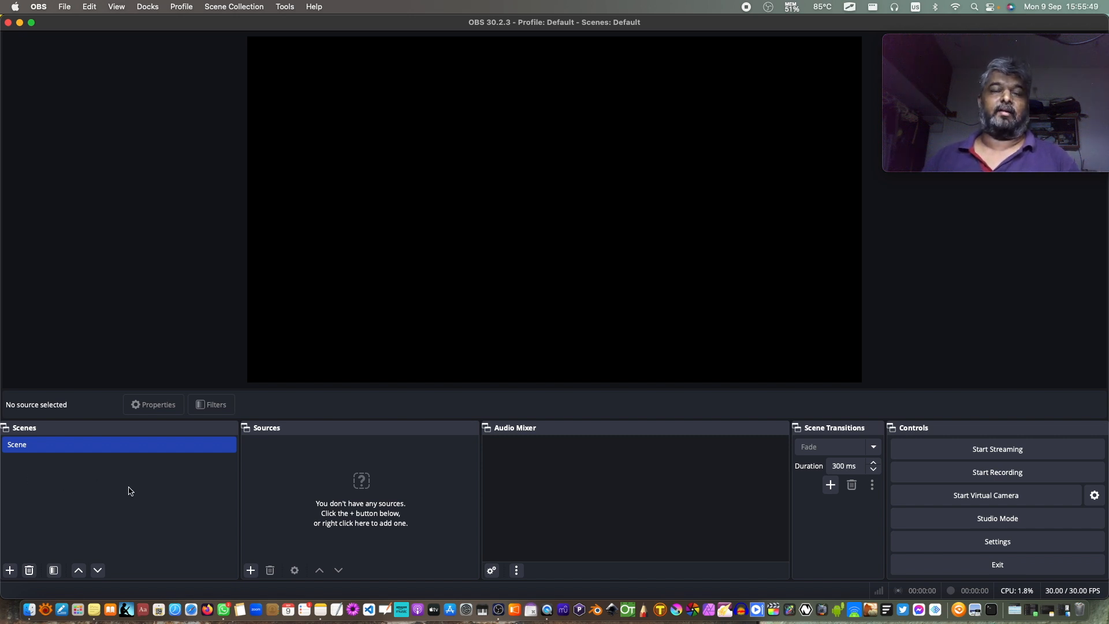
{"action": "right_click", "coordinate": [104, 488]}
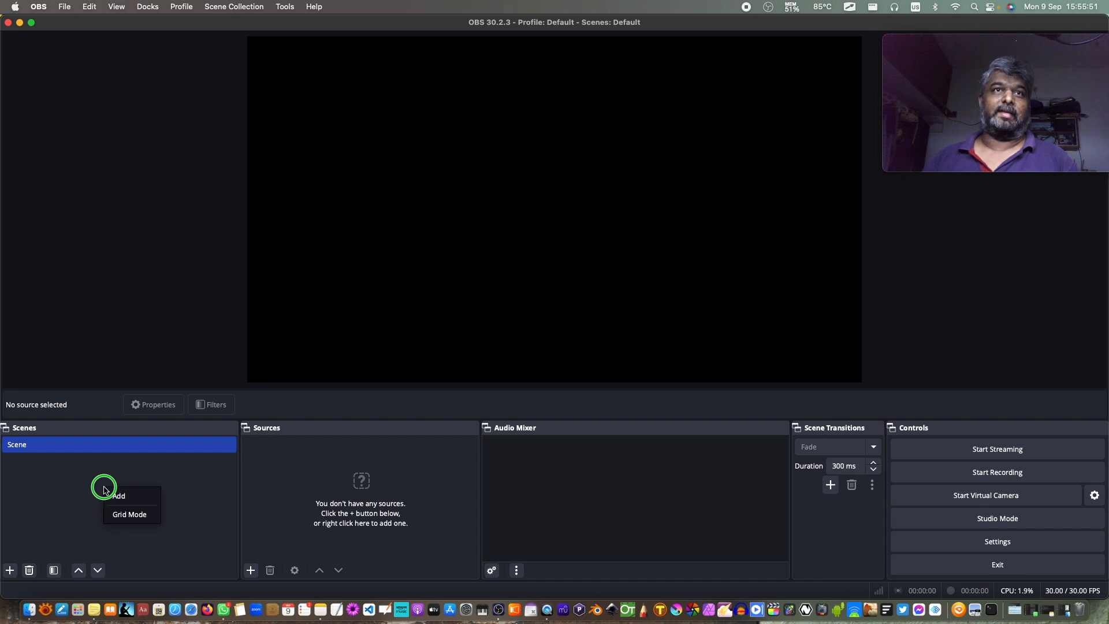
{"action": "left_click", "coordinate": [55, 486]}
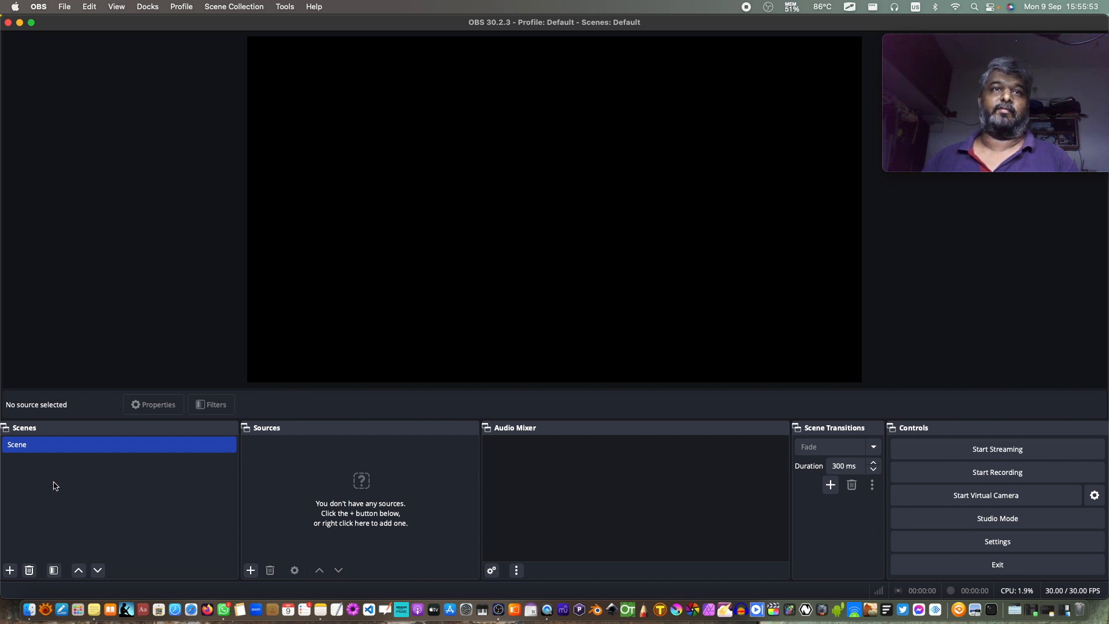
{"action": "right_click", "coordinate": [287, 477]}
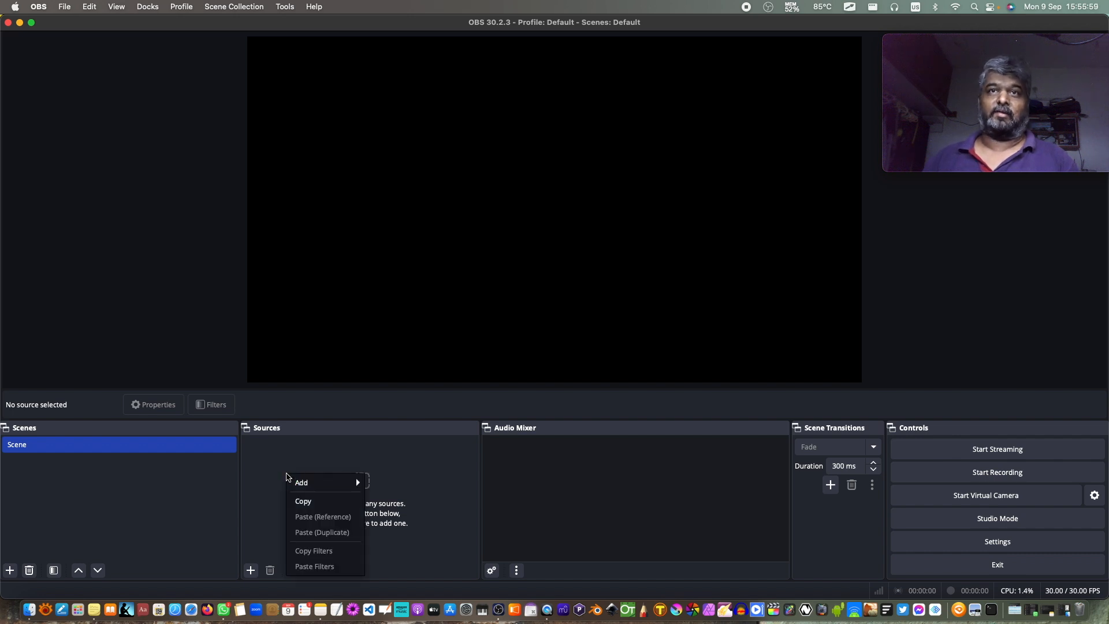
{"action": "mouse_move", "coordinate": [290, 482]}
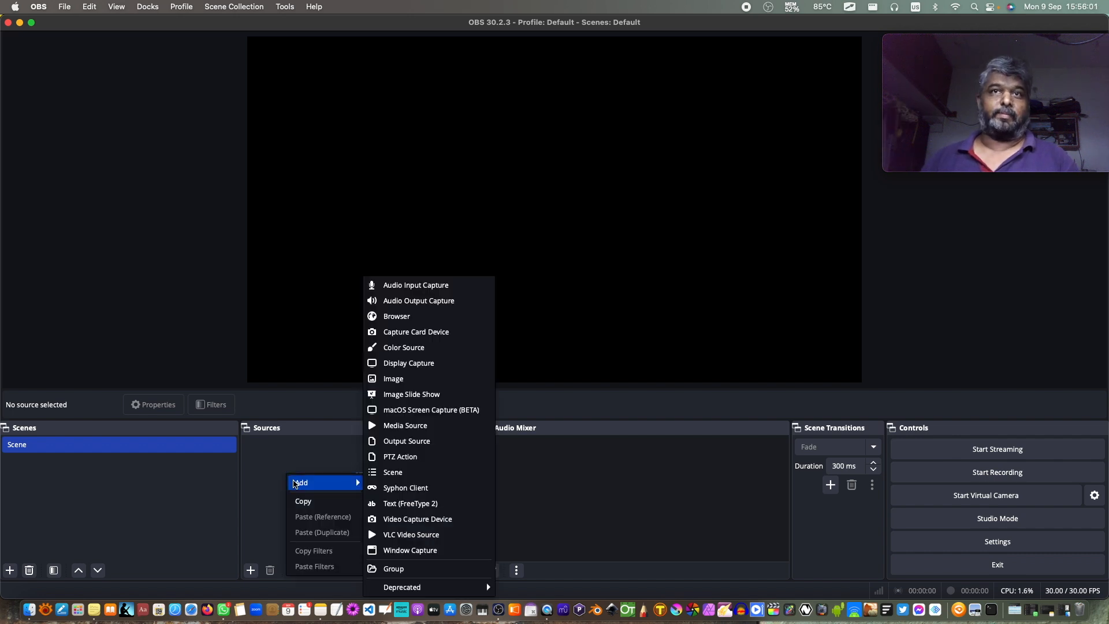
{"action": "left_click", "coordinate": [269, 483]}
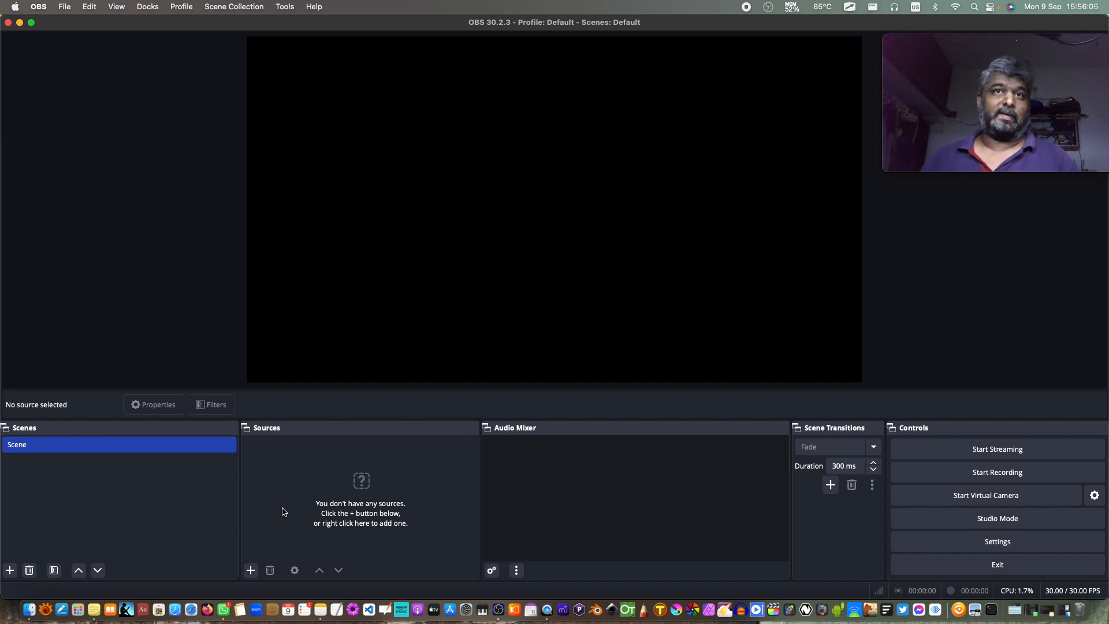
Add a new Video Capture Device source named "Tukzer Webcam" to the scene.
{"action": "left_click", "coordinate": [251, 571]}
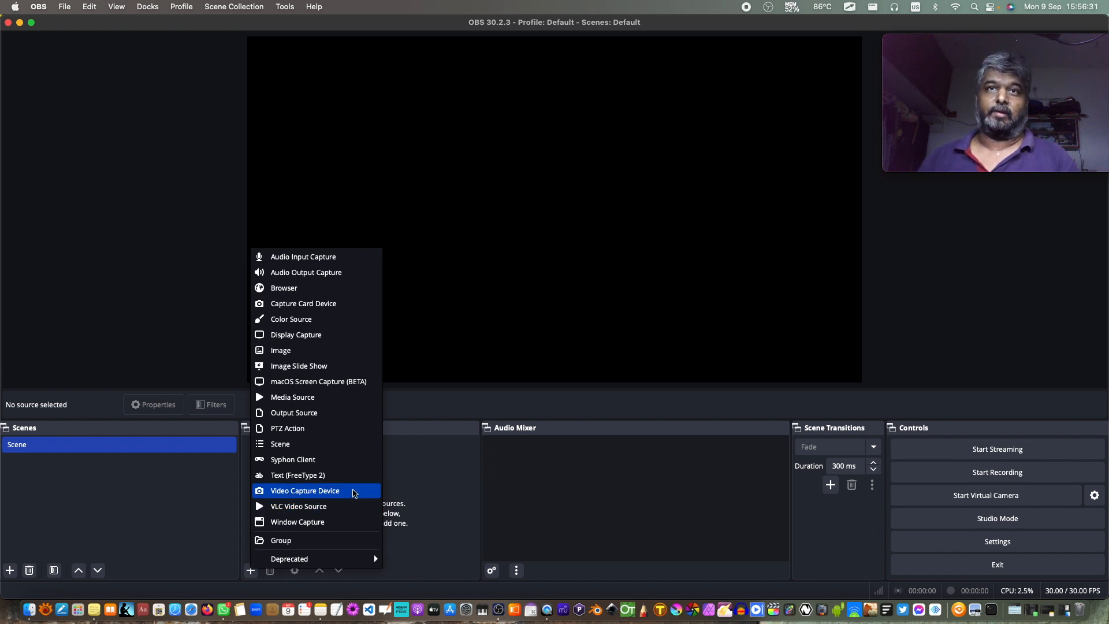
{"action": "left_click", "coordinate": [354, 491]}
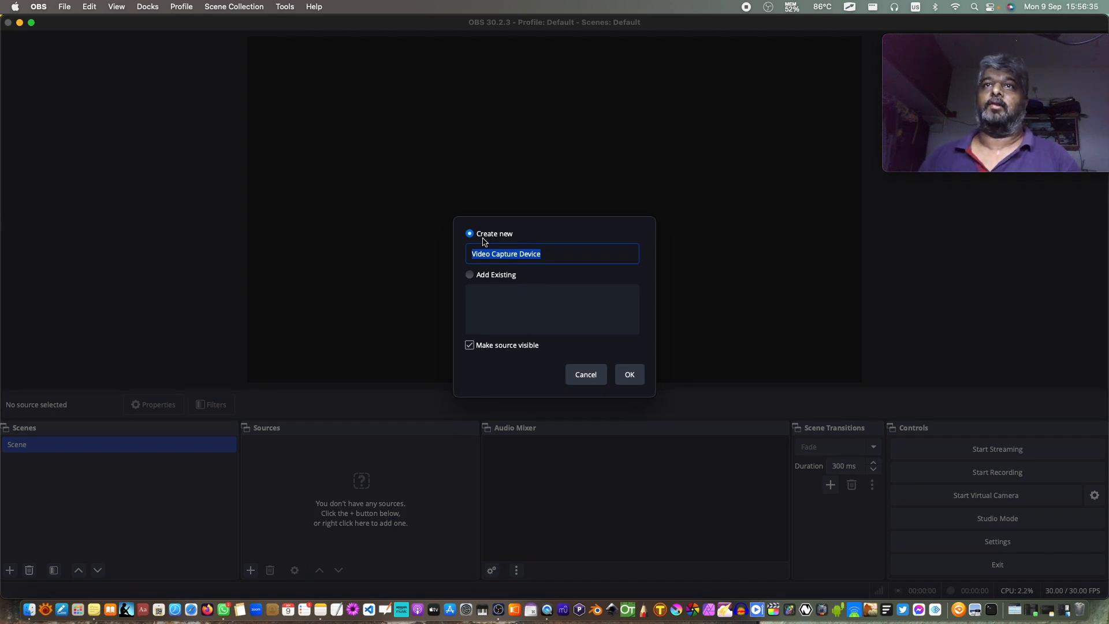
{"action": "left_click", "coordinate": [556, 253]}
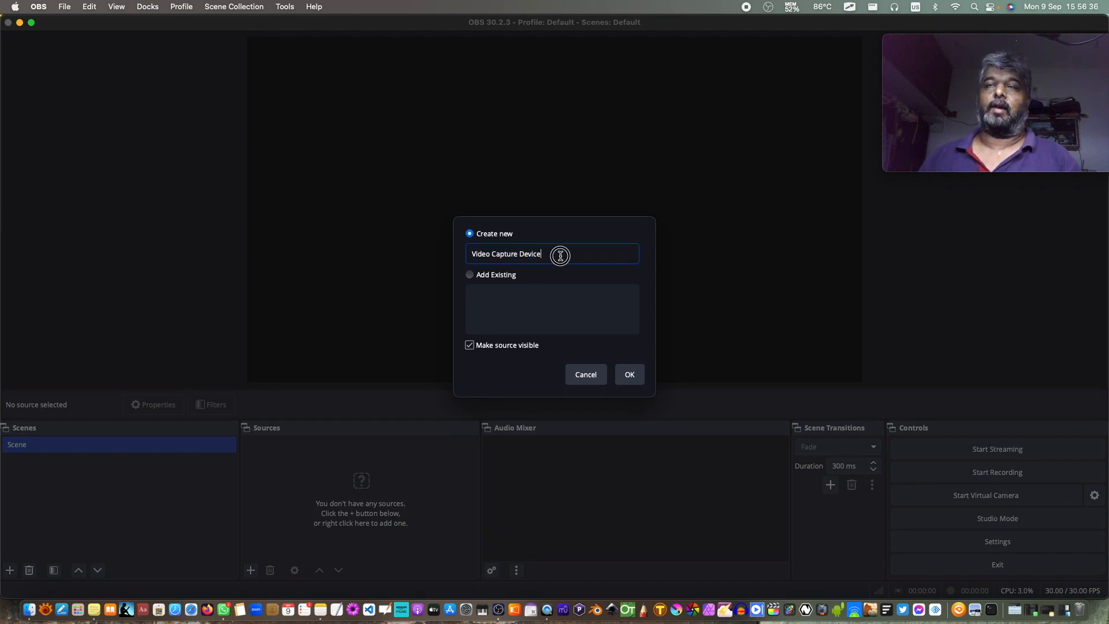
{"action": "triple_click", "coordinate": [508, 252]}
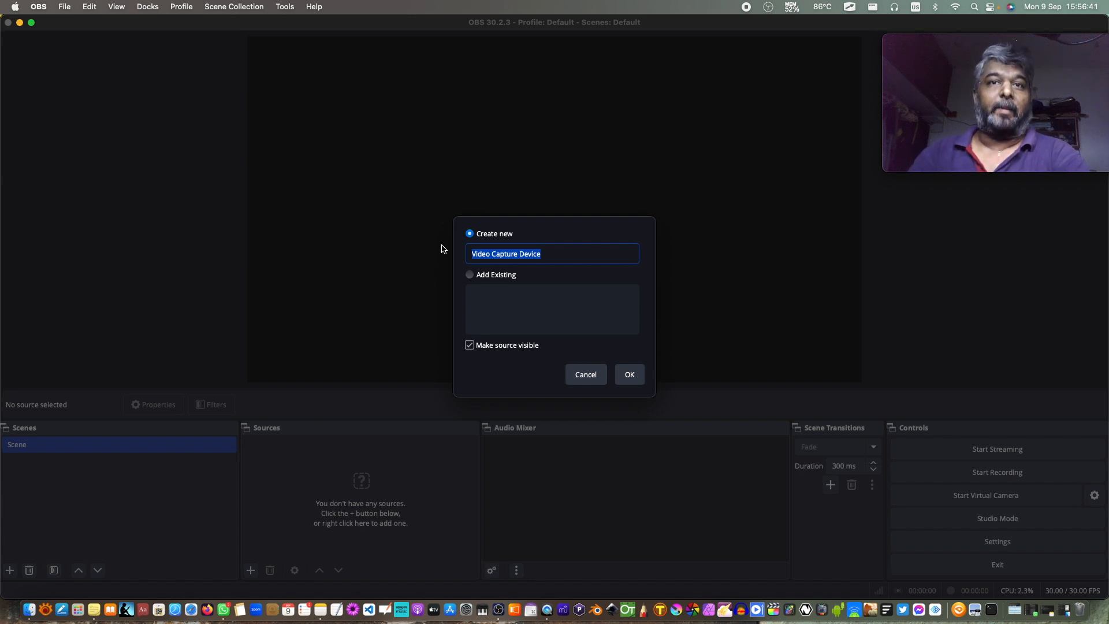
{"action": "type", "text": "Tukzer"}
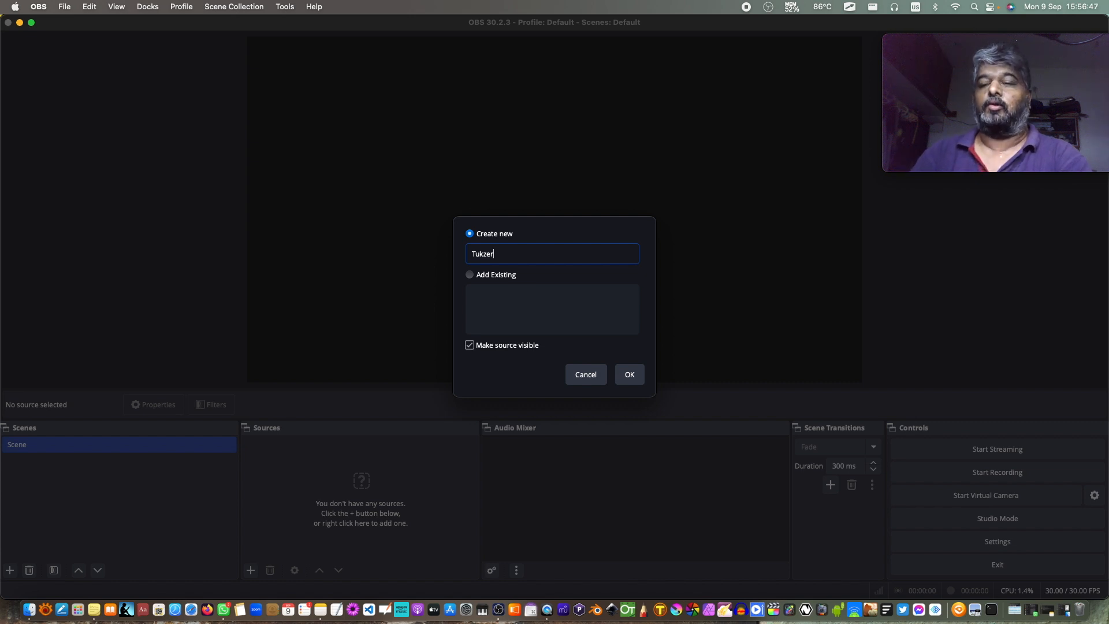
{"action": "type", "text": " Webcam"}
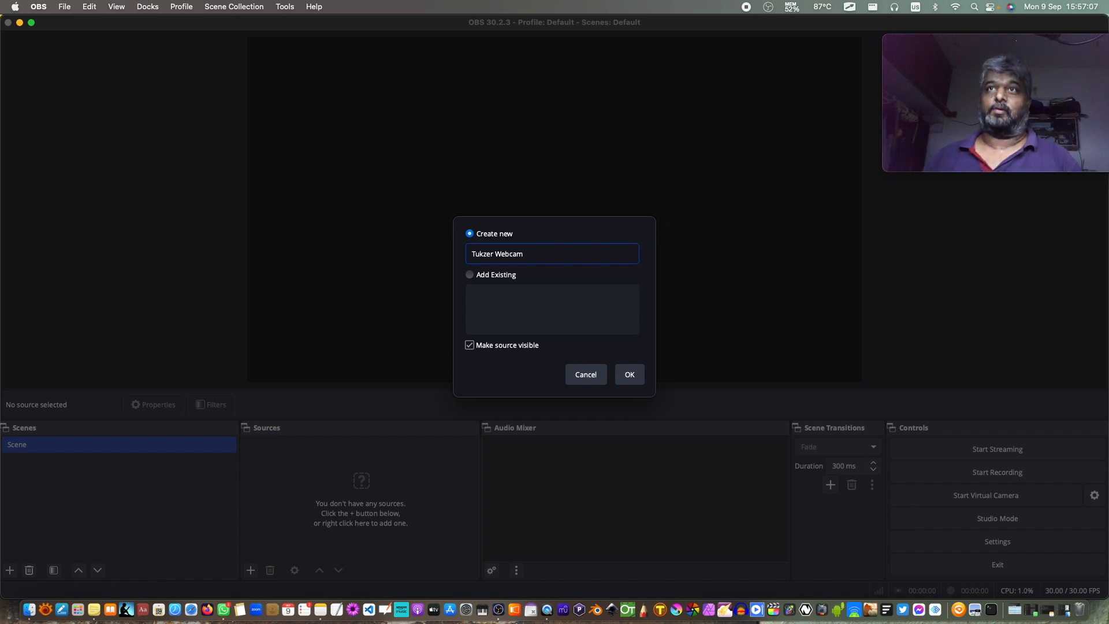
{"action": "left_click", "coordinate": [634, 376]}
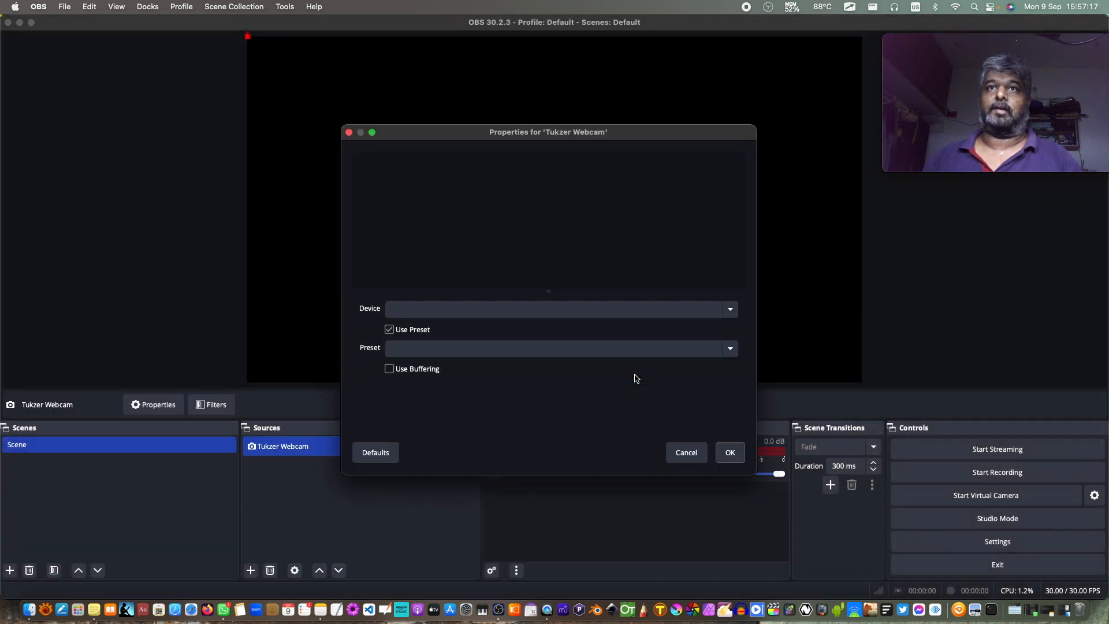
Set the Tukzer Webcam source's device to GENERAL WEBCAM with the 1920x1080 preset, and accept its properties.
{"action": "left_click", "coordinate": [730, 312]}
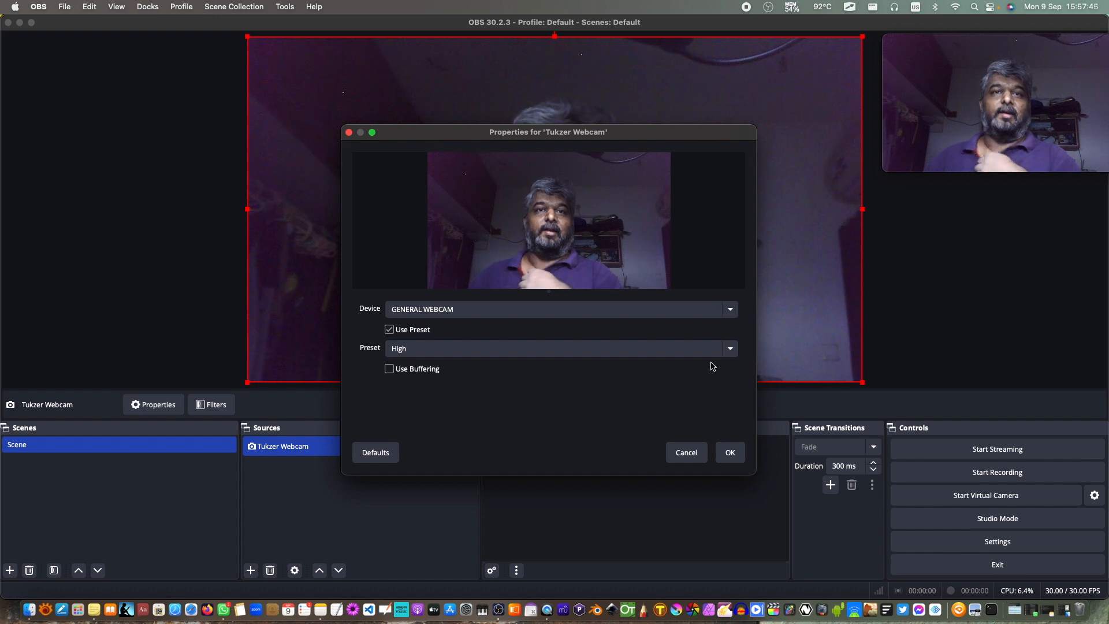
{"action": "left_click", "coordinate": [732, 348]}
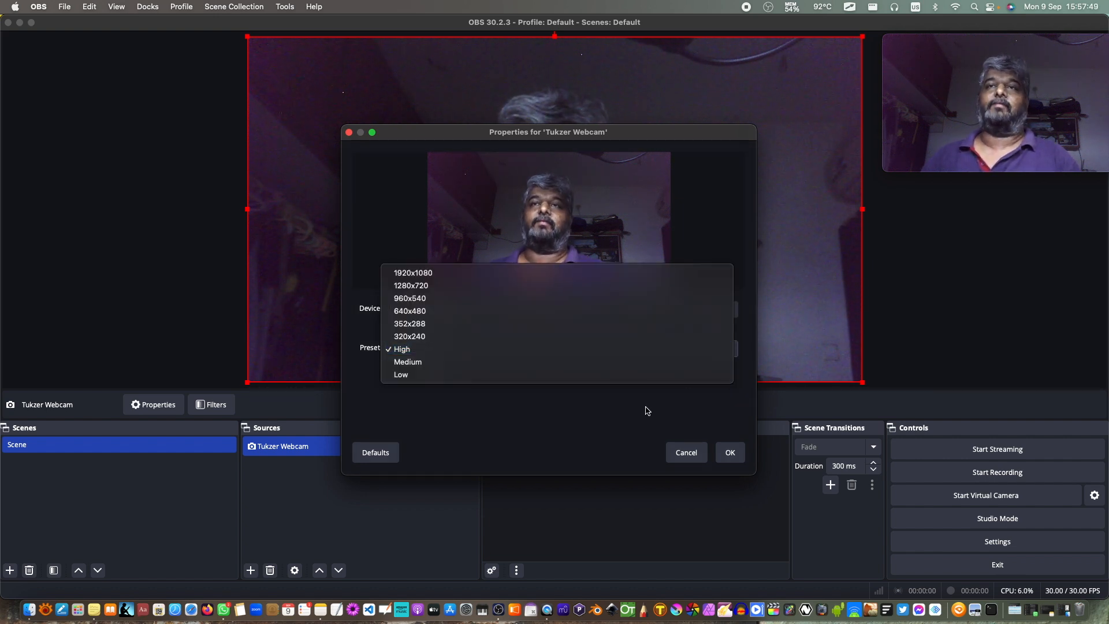
{"action": "left_click", "coordinate": [615, 430]}
{"action": "left_click", "coordinate": [731, 349]}
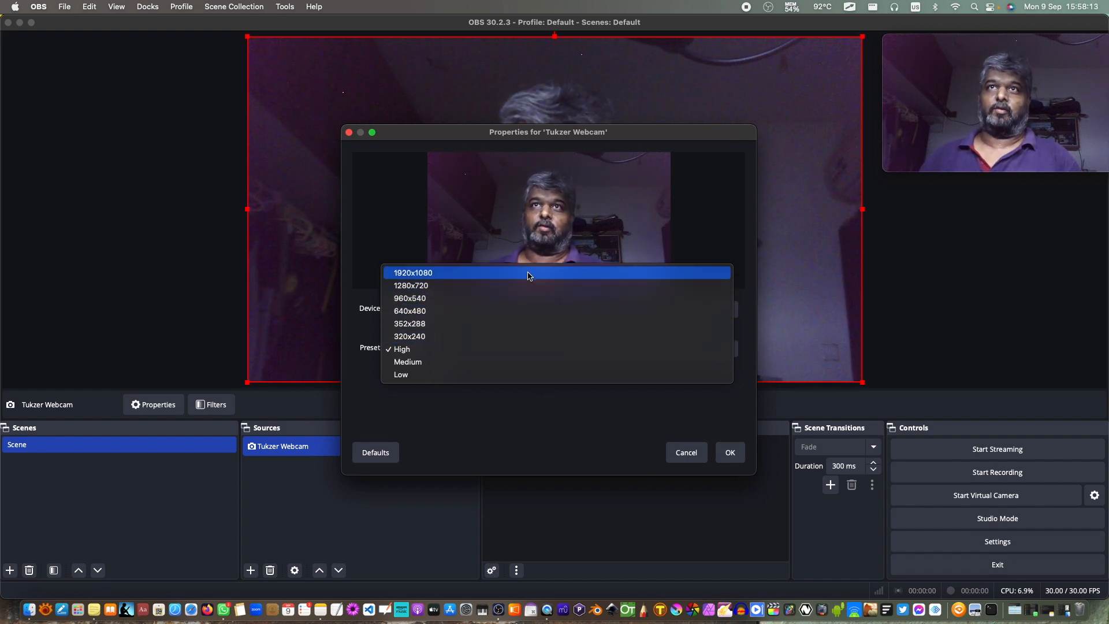
{"action": "left_click", "coordinate": [530, 274]}
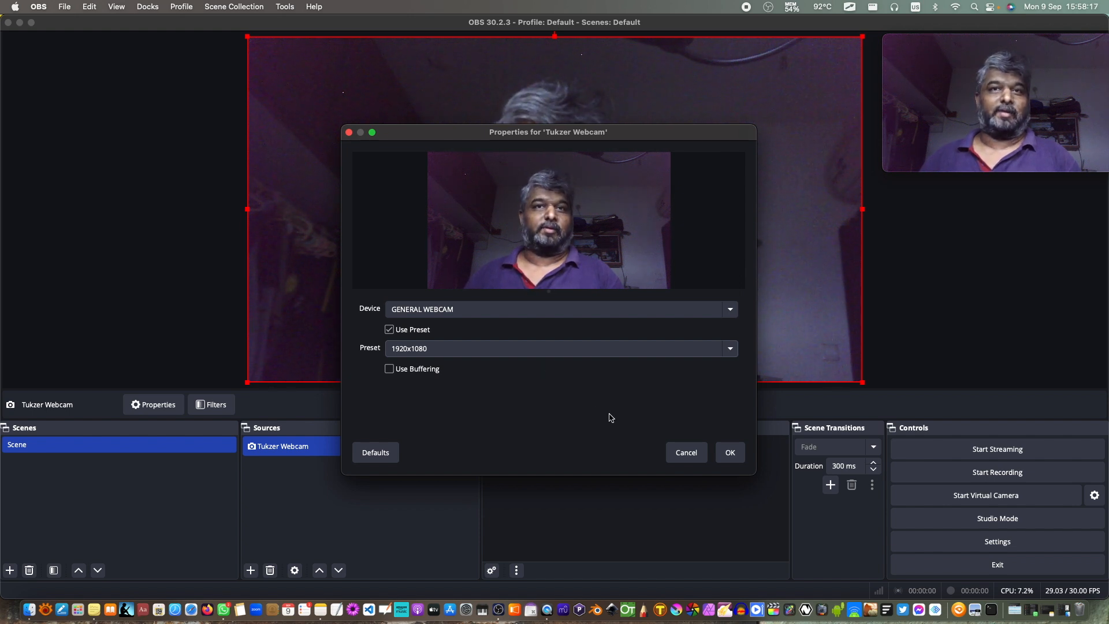
{"action": "left_click", "coordinate": [731, 453]}
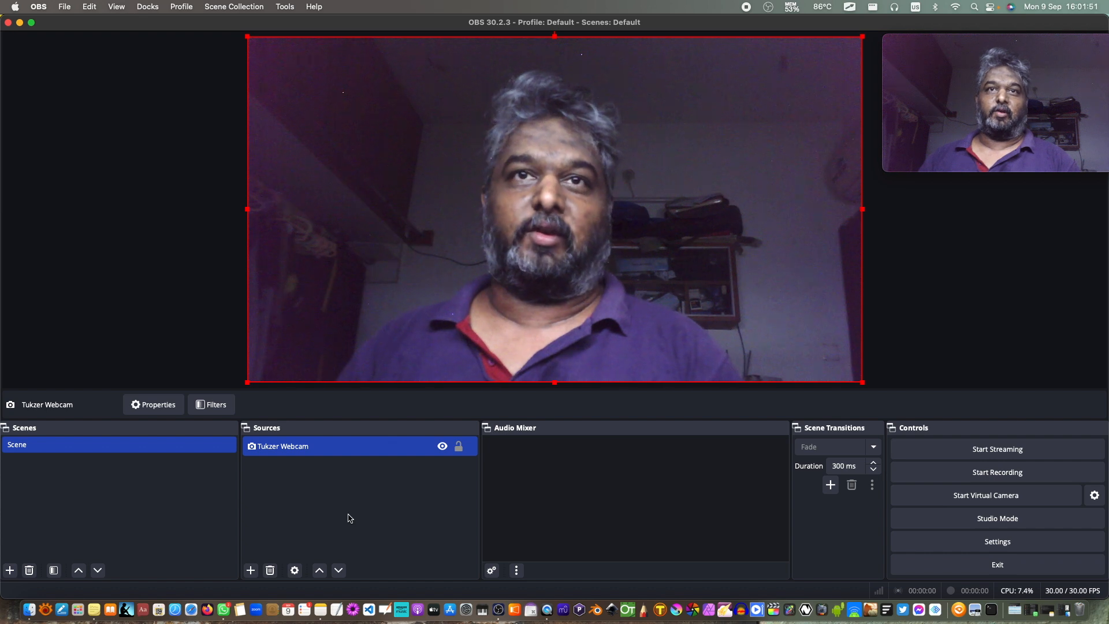
Draw a red open-topped box containing "scene" and "webcam + mic" beside the preview, and circle the Scene entry.
{"action": "key", "text": "ctrl+Tab"}
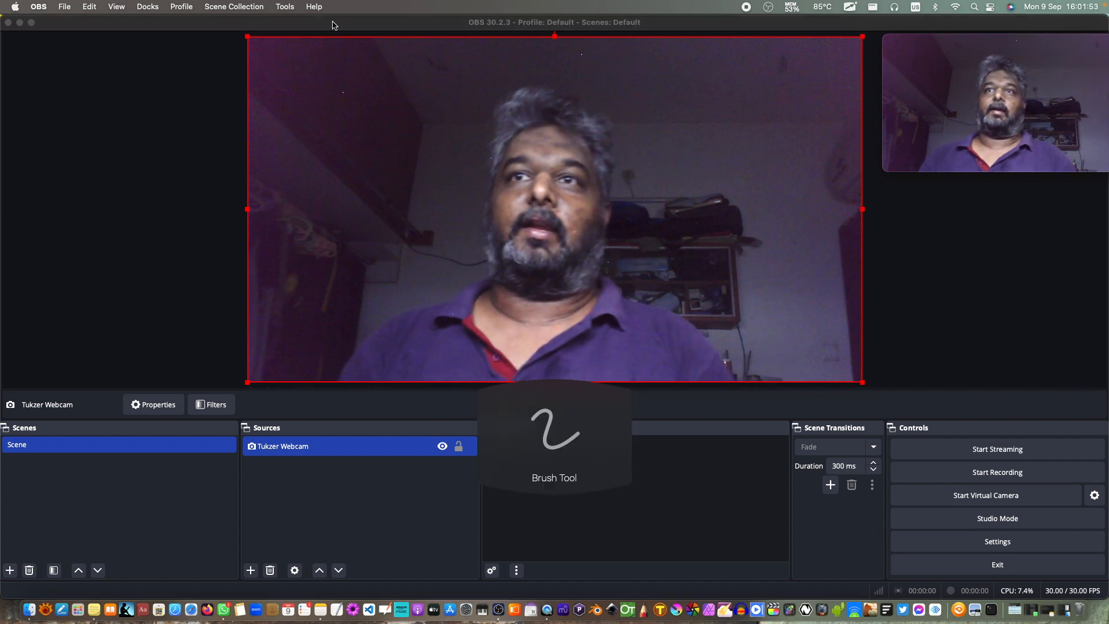
{"action": "mouse_move", "coordinate": [64, 167]}
{"action": "left_mouse_down"}
{"action": "mouse_move", "coordinate": [77, 263]}
{"action": "mouse_move", "coordinate": [205, 233]}
{"action": "left_mouse_up"}
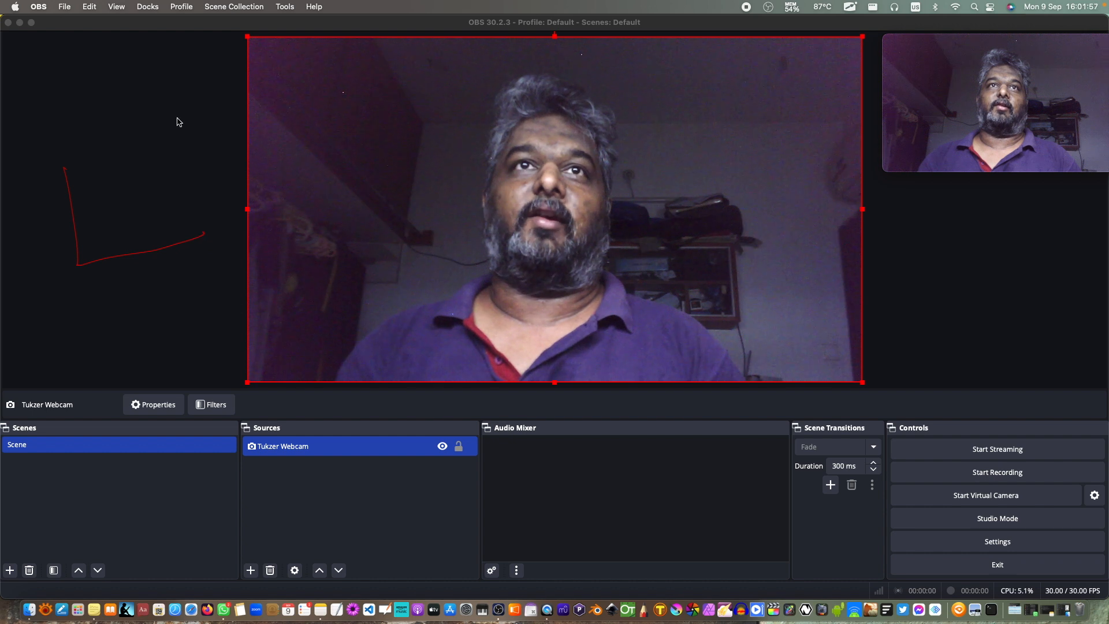
{"action": "left_click_drag", "start_coordinate": [180, 147], "coordinate": [204, 234]}
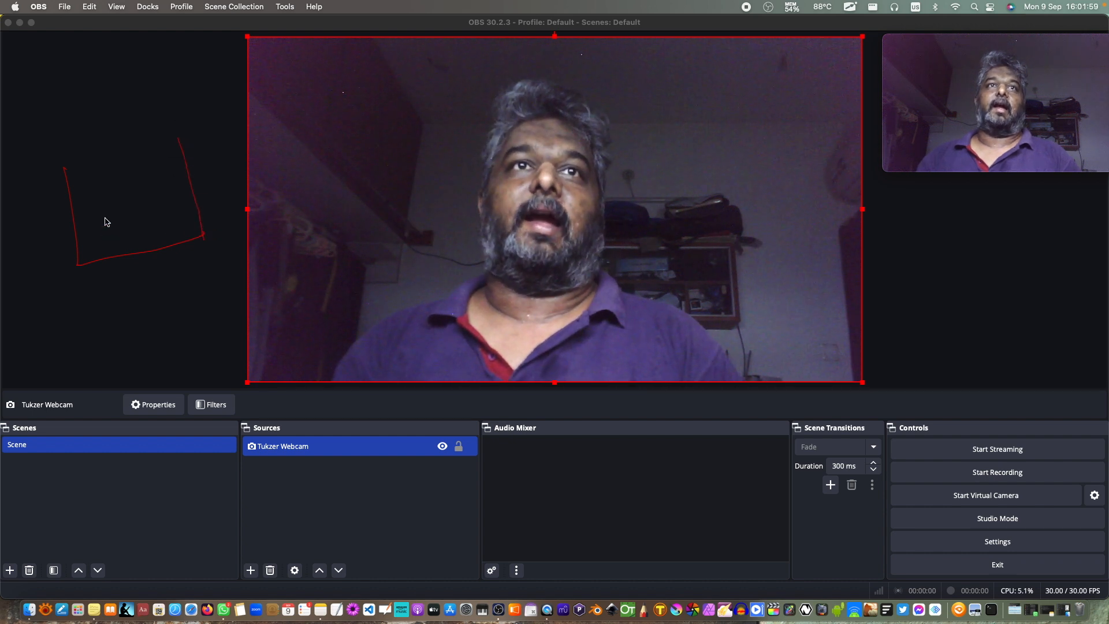
{"action": "mouse_move", "coordinate": [85, 242]}
{"action": "left_mouse_down"}
{"action": "mouse_move", "coordinate": [129, 228]}
{"action": "mouse_move", "coordinate": [160, 236]}
{"action": "left_mouse_up"}
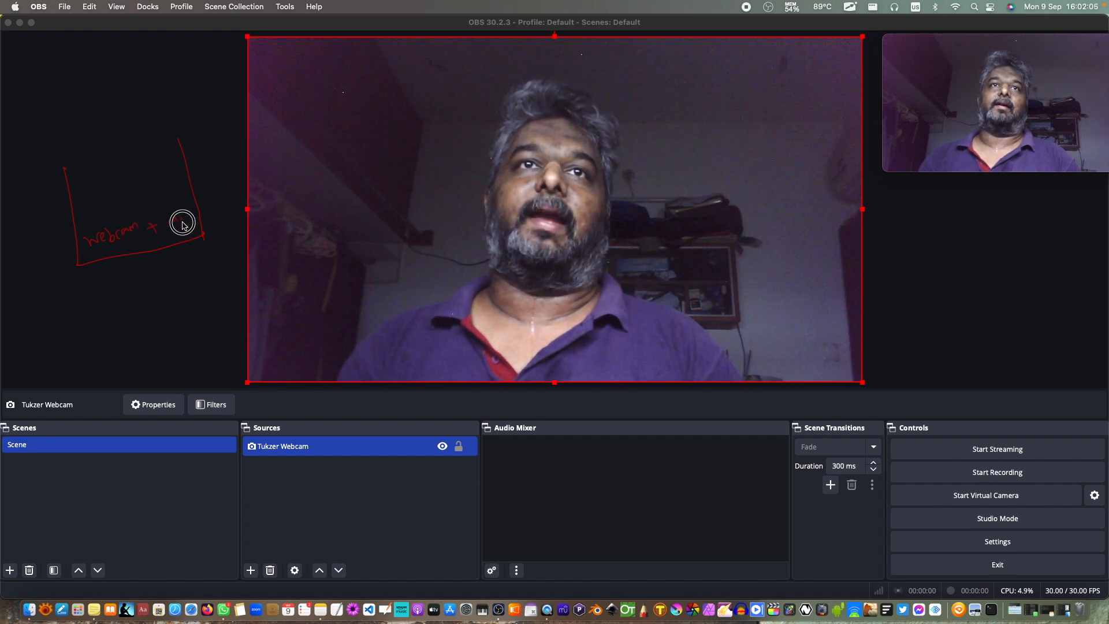
{"action": "left_click_drag", "start_coordinate": [92, 186], "coordinate": [128, 169]}
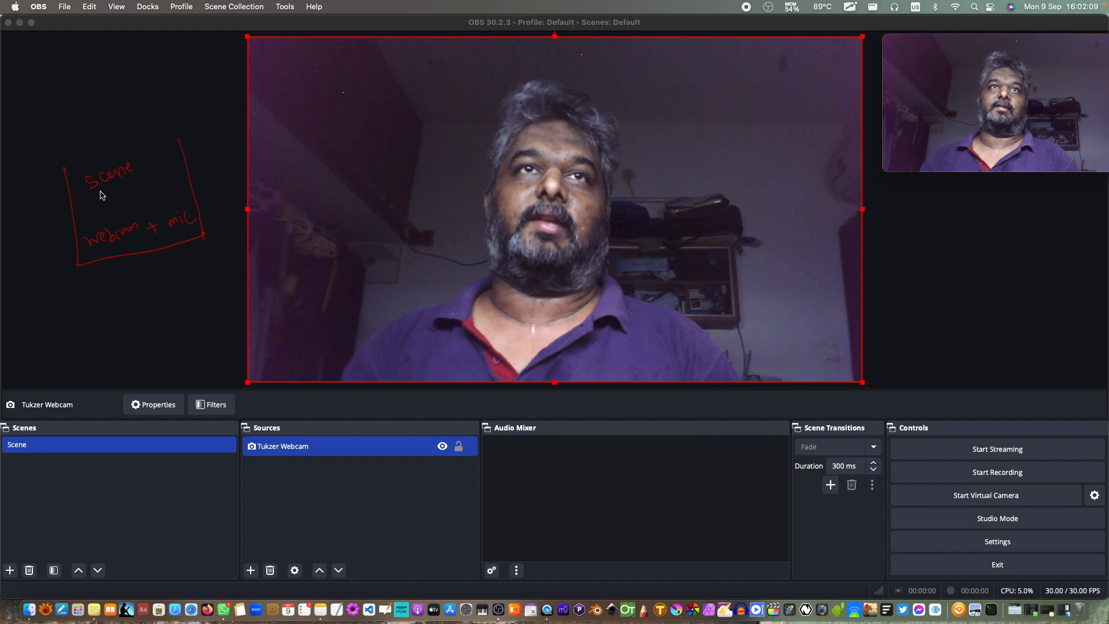
{"action": "mouse_move", "coordinate": [39, 455]}
{"action": "left_mouse_down"}
{"action": "mouse_move", "coordinate": [12, 466]}
{"action": "mouse_move", "coordinate": [16, 443]}
{"action": "left_mouse_up"}
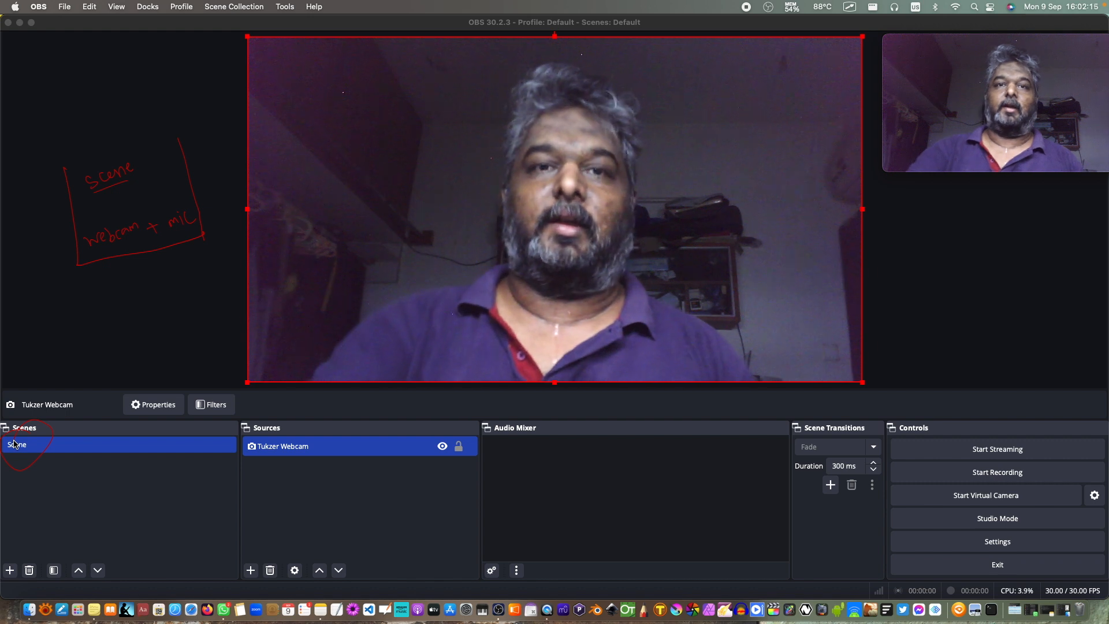
Add a new Audio Input Capture source named "Maono Condenser Microphone" to the scene.
{"action": "left_click", "coordinate": [250, 571]}
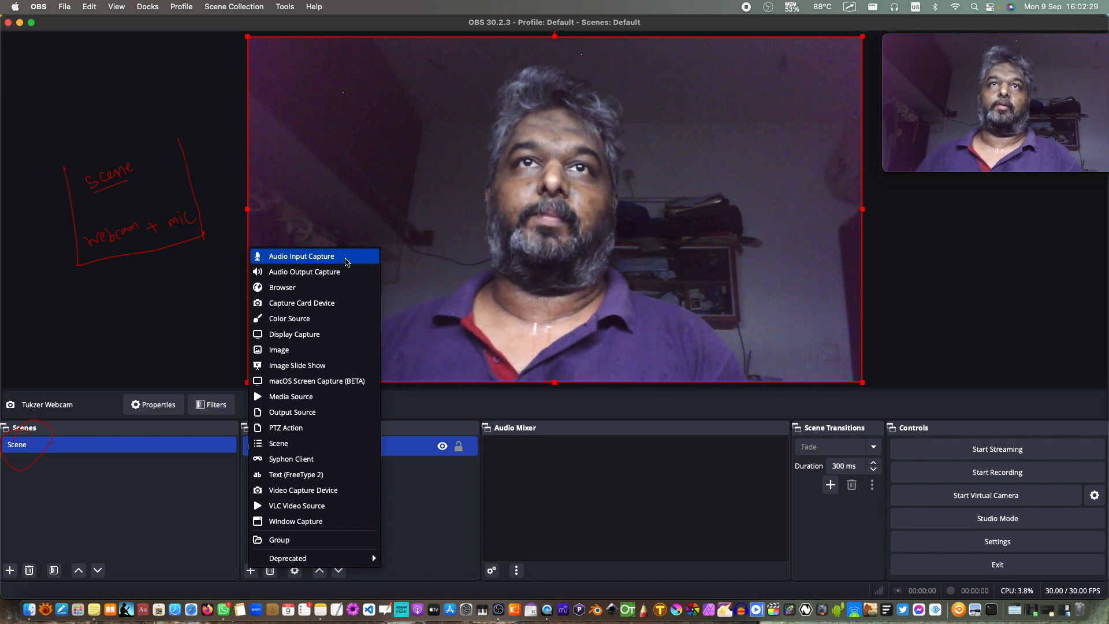
{"action": "left_click", "coordinate": [347, 261]}
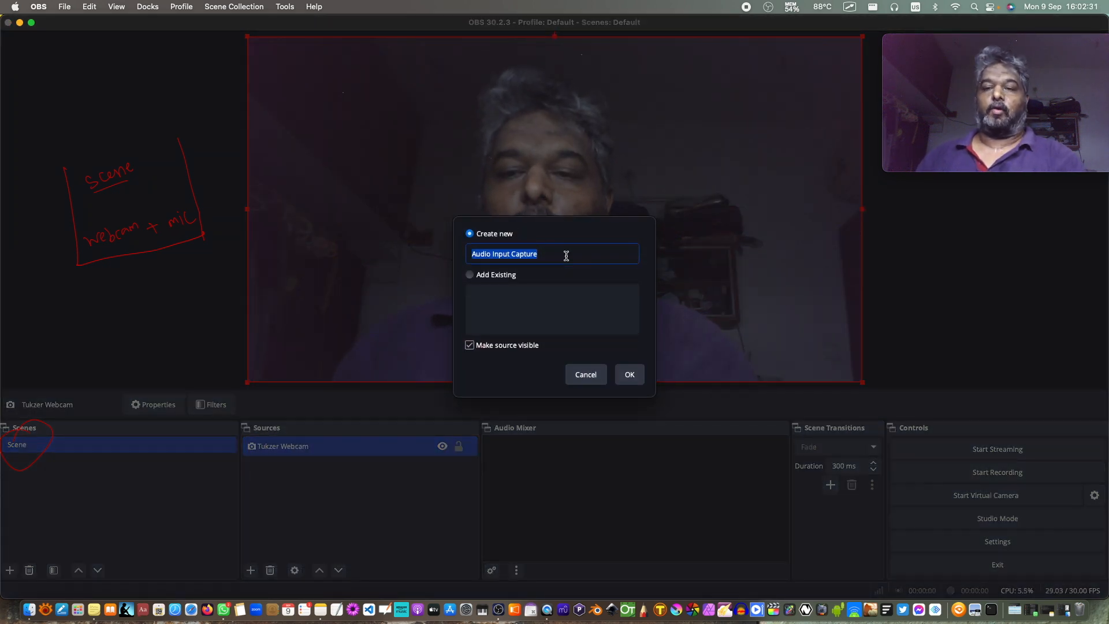
{"action": "type", "text": "Maono Condenser Microphone"}
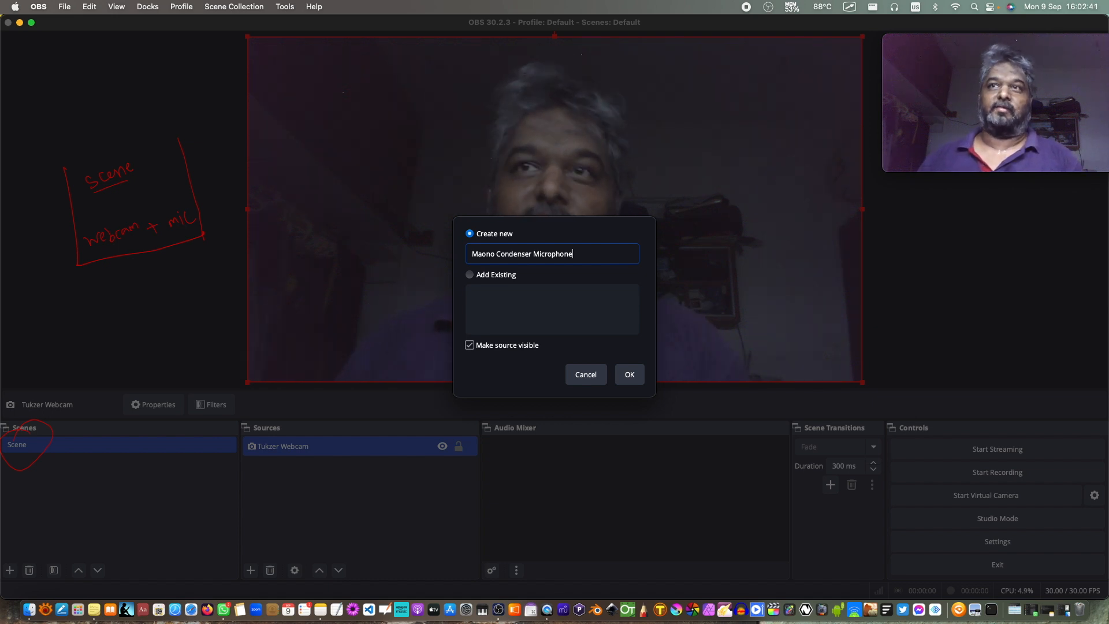
{"action": "left_click", "coordinate": [631, 374]}
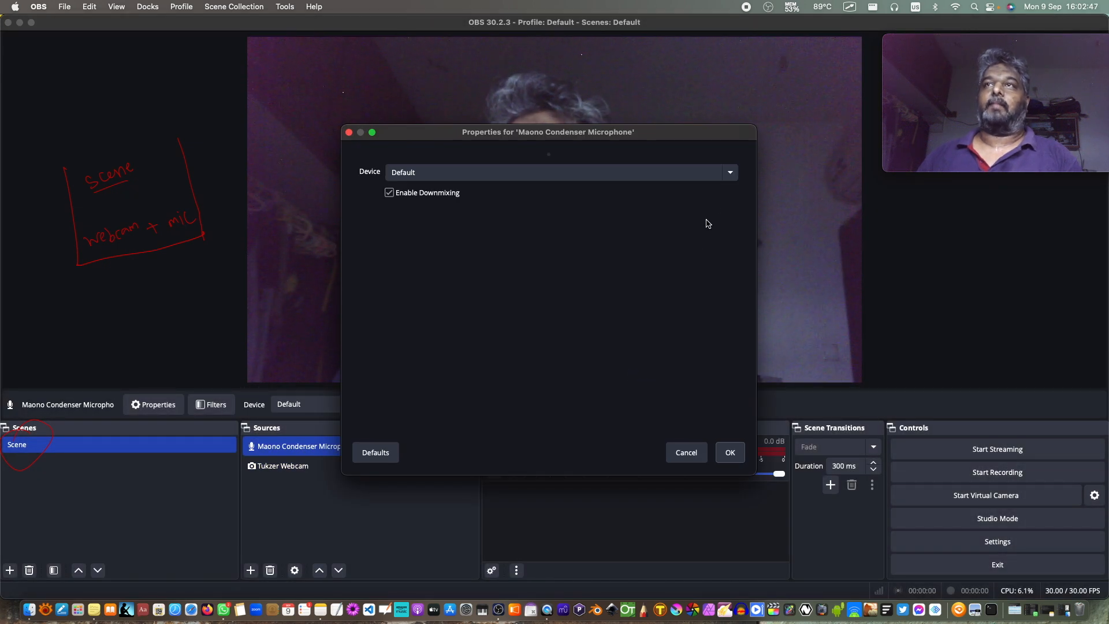
Set the Maono Condenser Microphone source's device to USB Condenser Microphone, and accept its properties.
{"action": "left_click", "coordinate": [732, 172]}
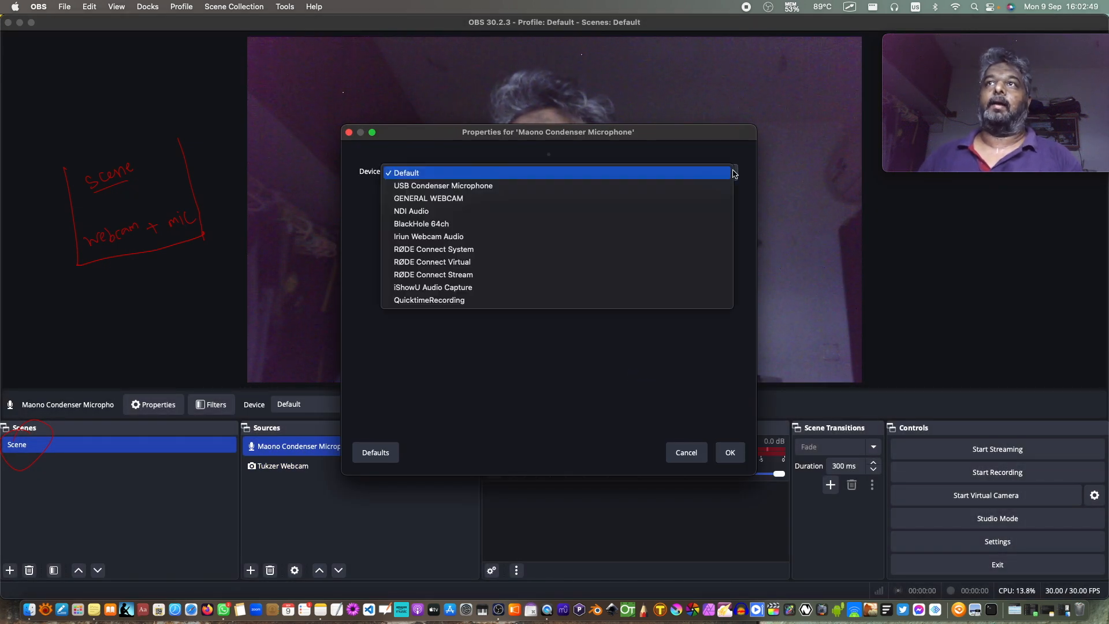
{"action": "left_click", "coordinate": [566, 367]}
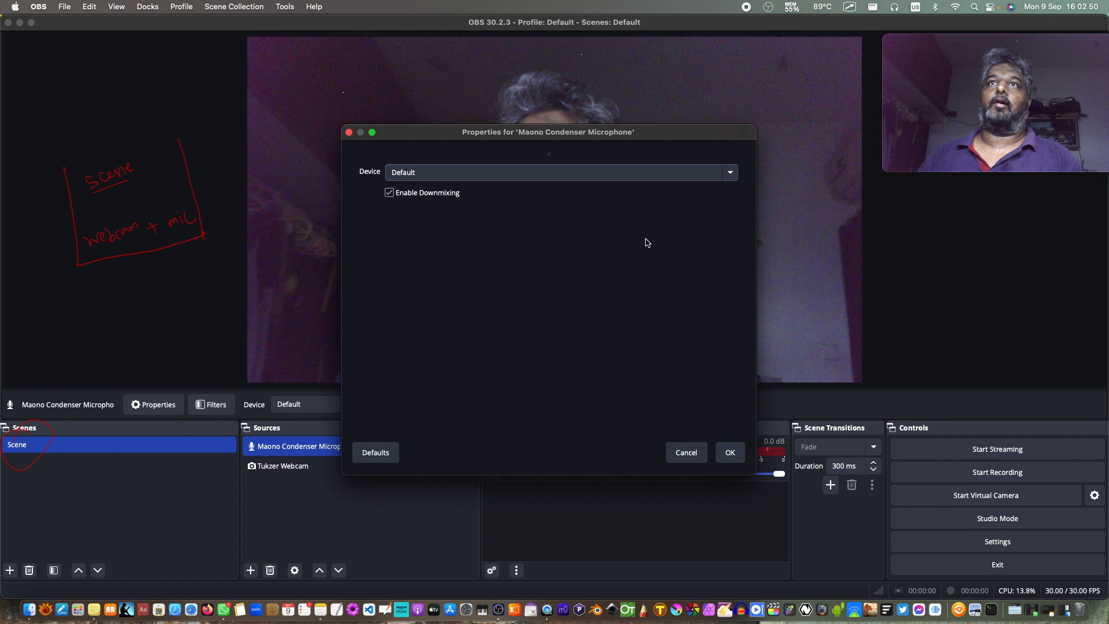
{"action": "left_click", "coordinate": [730, 174]}
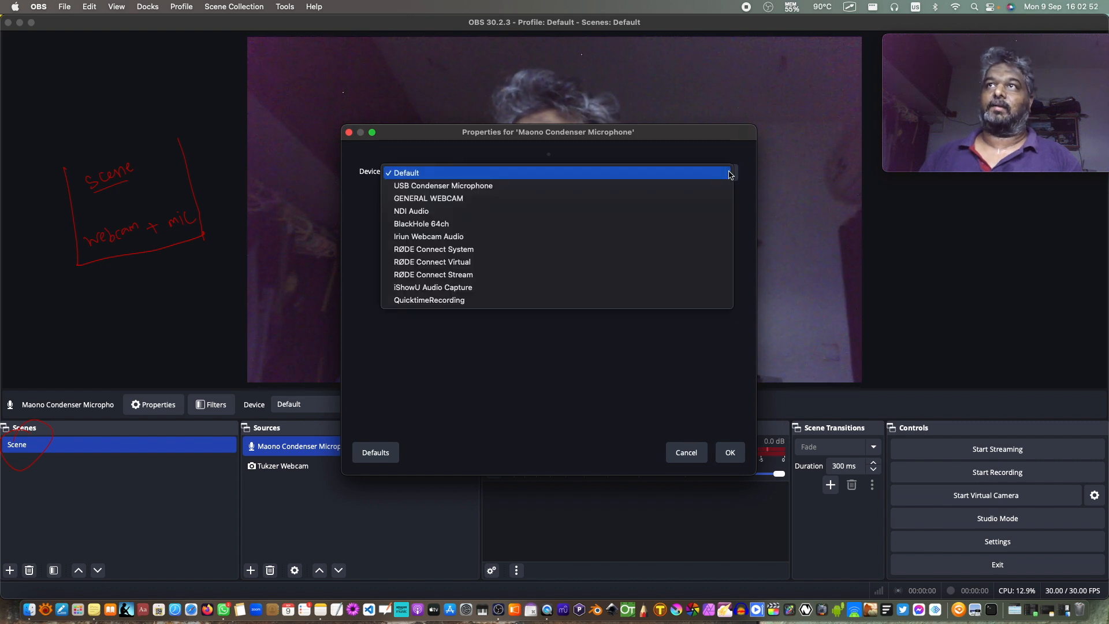
{"action": "left_click", "coordinate": [657, 185]}
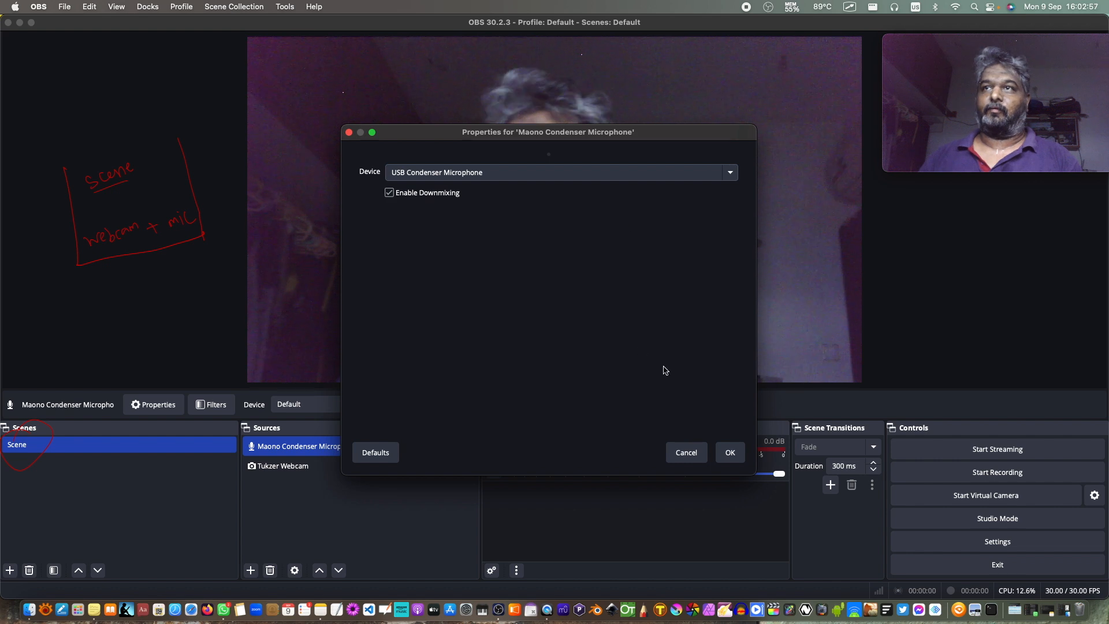
{"action": "left_click", "coordinate": [729, 452]}
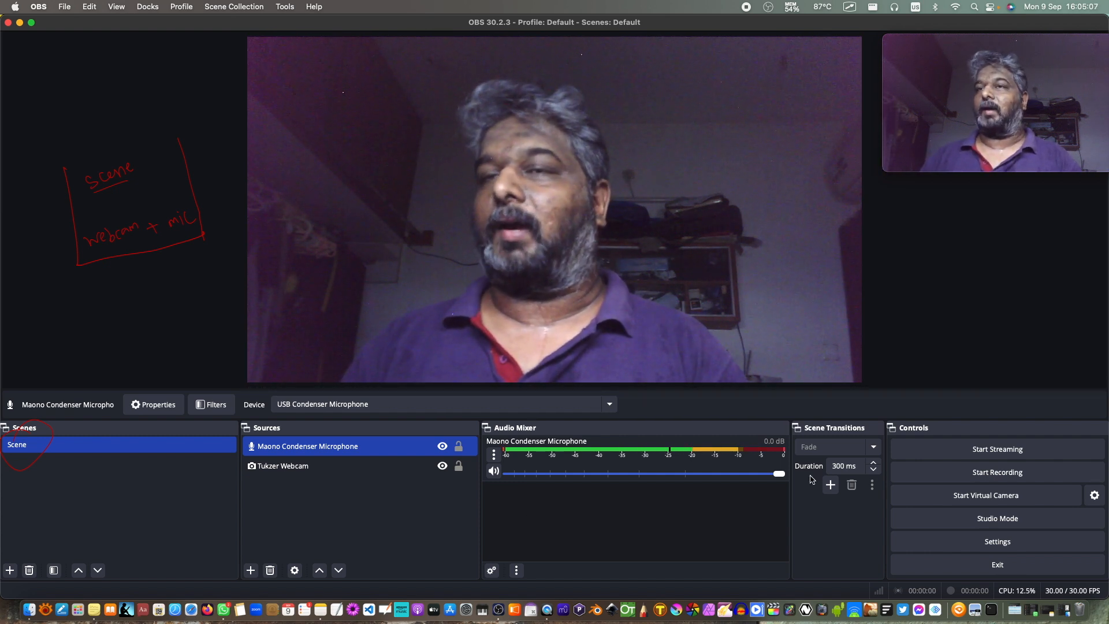
Try to start streaming, and open the Stream settings from the missing stream key prompt.
{"action": "left_click", "coordinate": [1001, 453]}
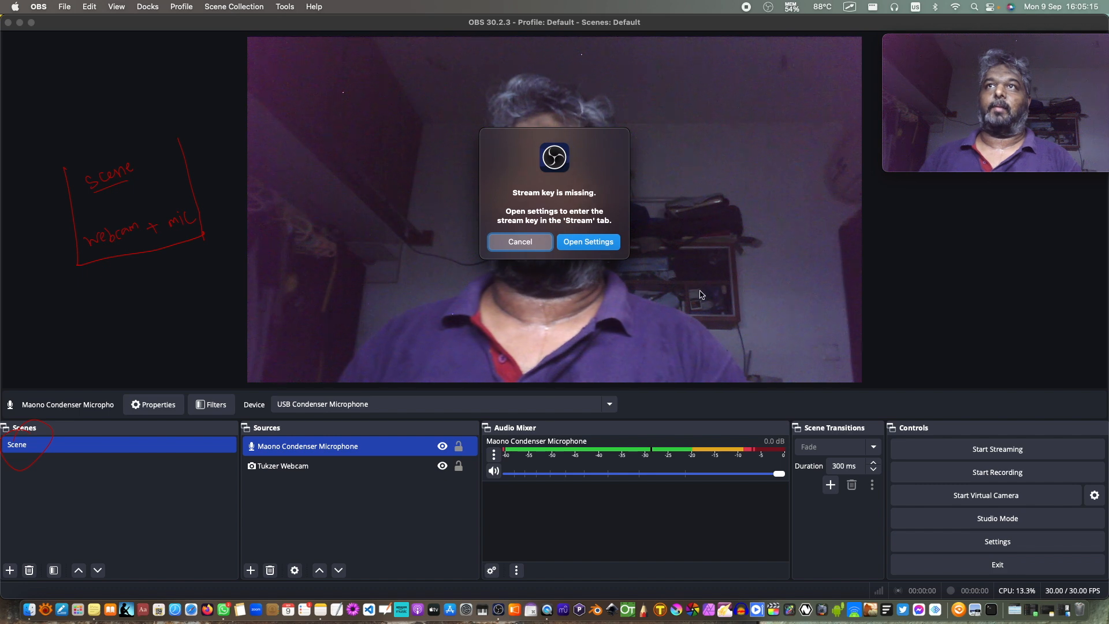
{"action": "key", "text": "Return"}
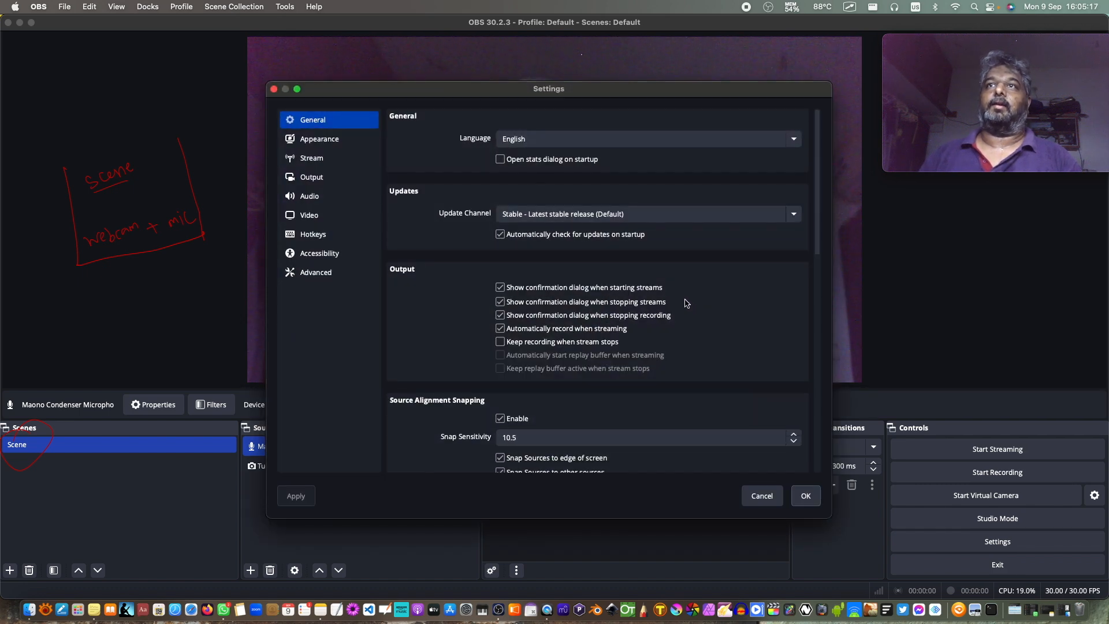
{"action": "left_click", "coordinate": [312, 158]}
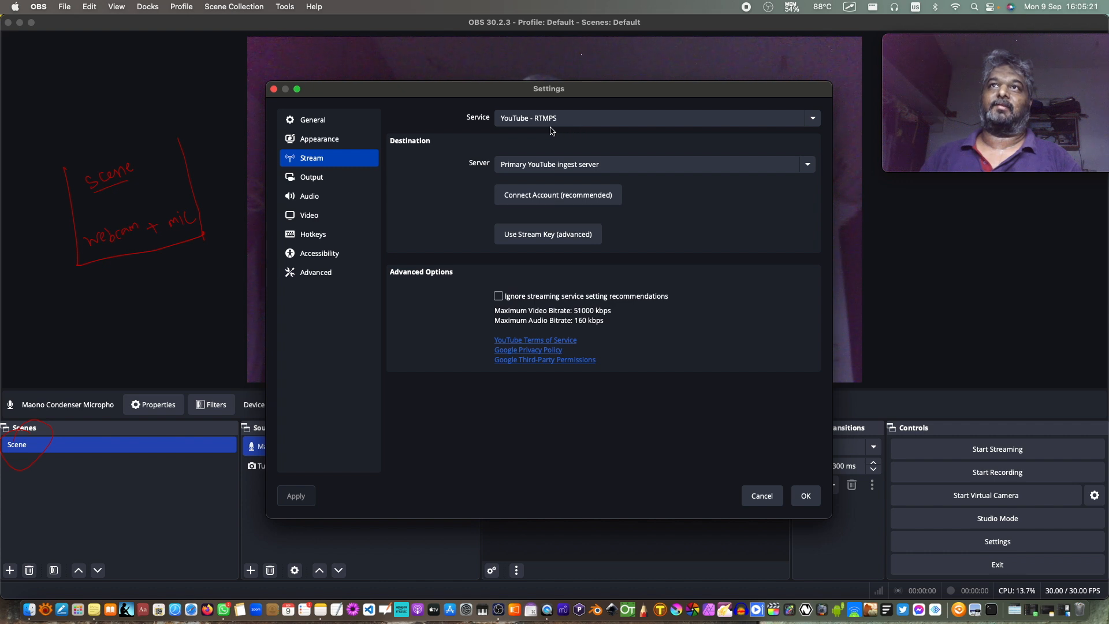
Try to connect a YouTube account through the external browser authorization, and quit Safari.
{"action": "left_click", "coordinate": [546, 199]}
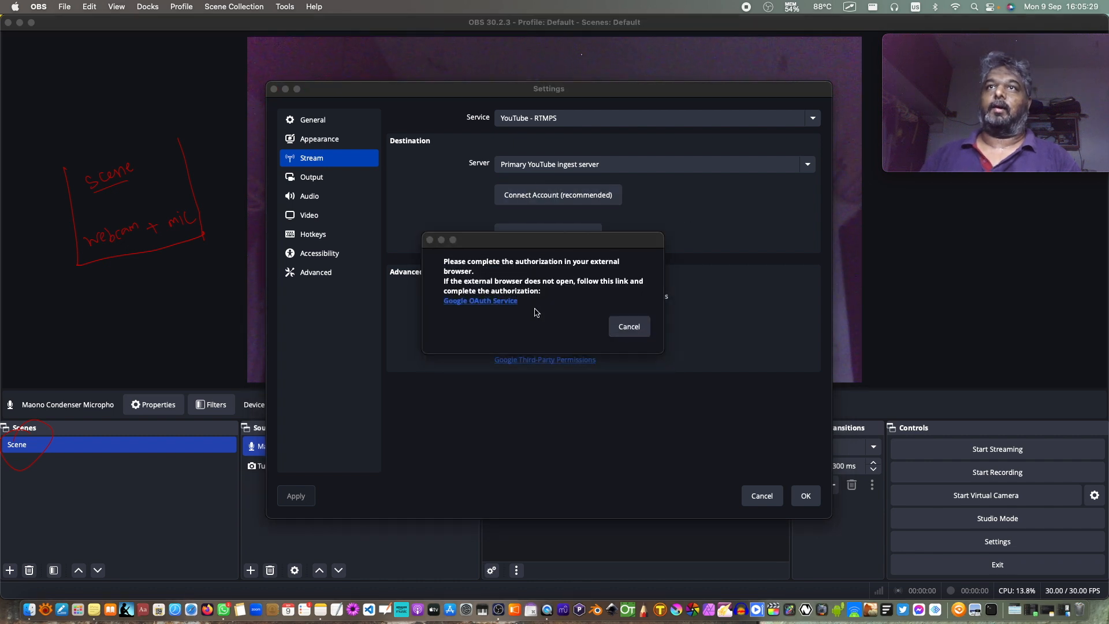
{"action": "left_click", "coordinate": [429, 240]}
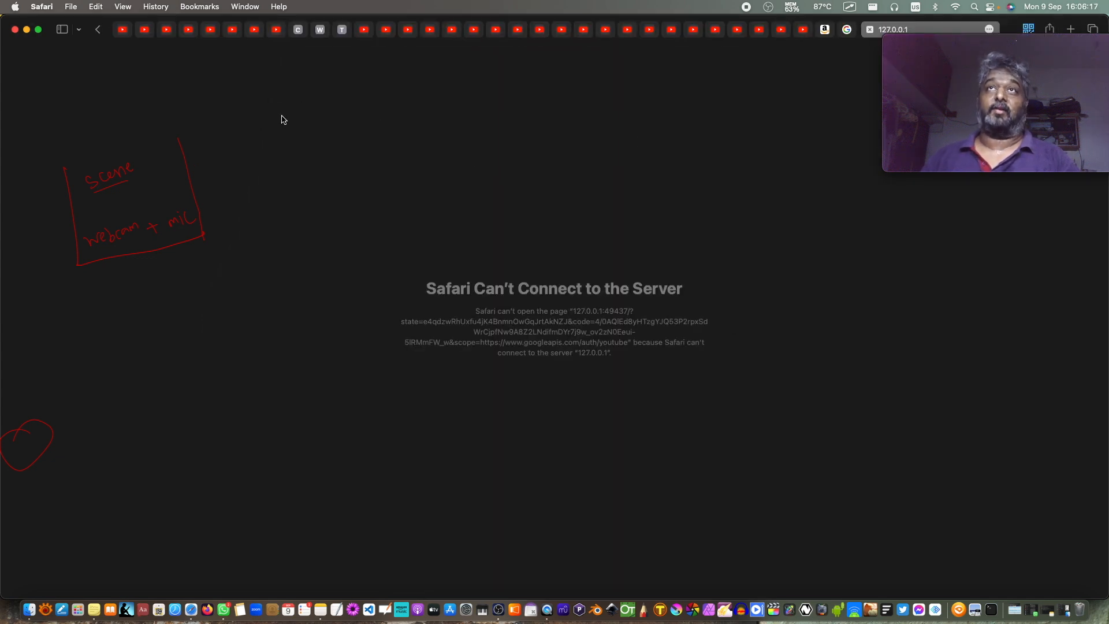
{"action": "left_click", "coordinate": [38, 6]}
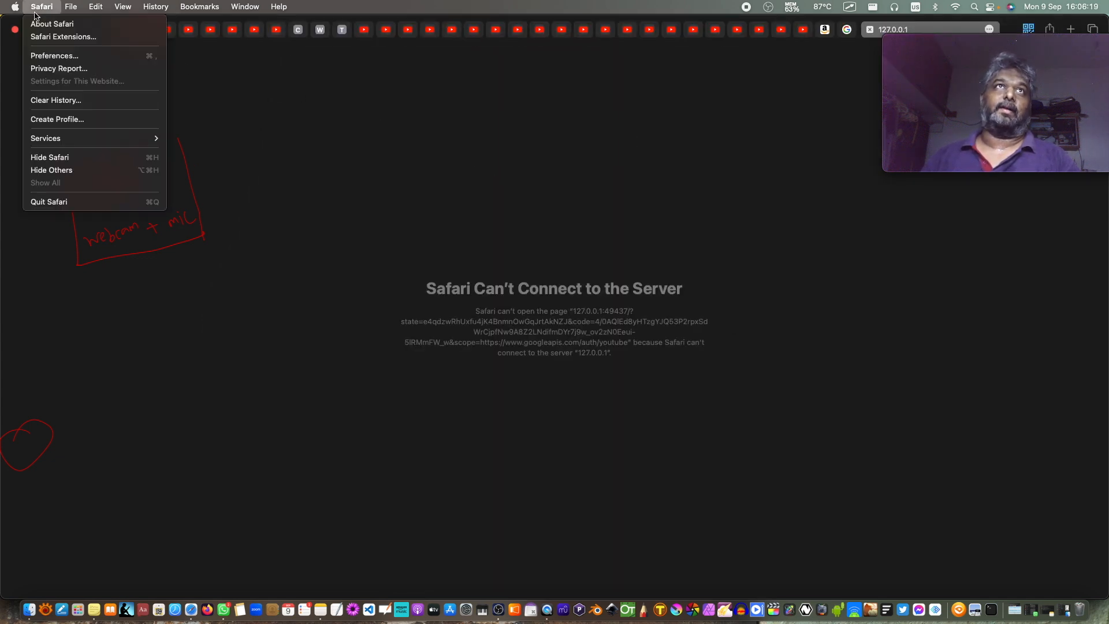
{"action": "left_click", "coordinate": [40, 200]}
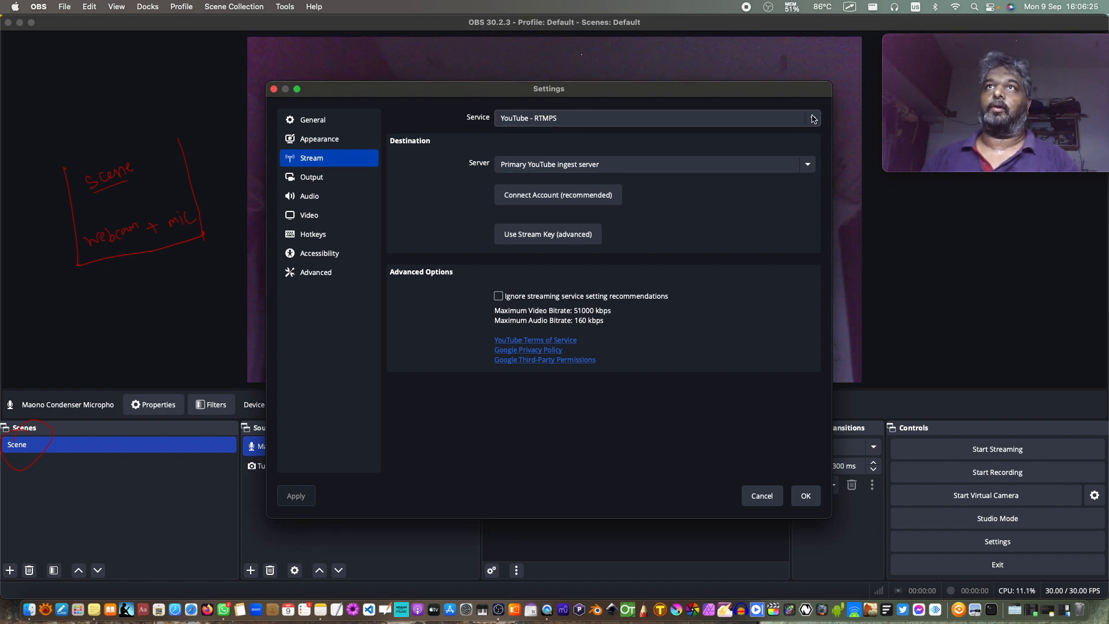
Review the full list of streaming services, keep YouTube - RTMPS selected, and cancel the settings.
{"action": "left_click", "coordinate": [814, 119]}
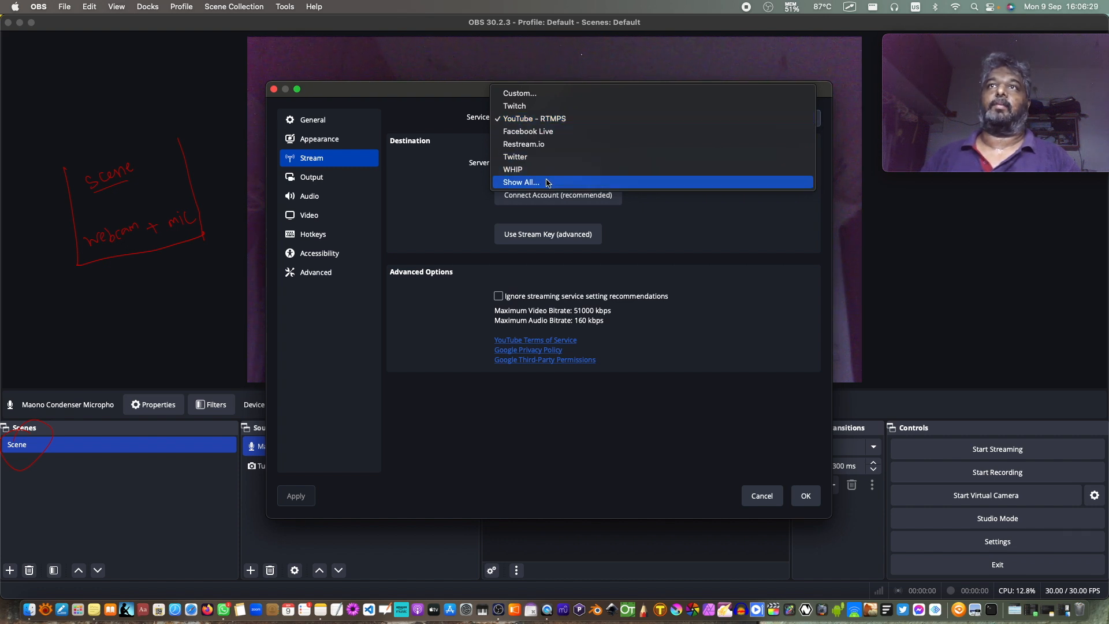
{"action": "left_click", "coordinate": [580, 183]}
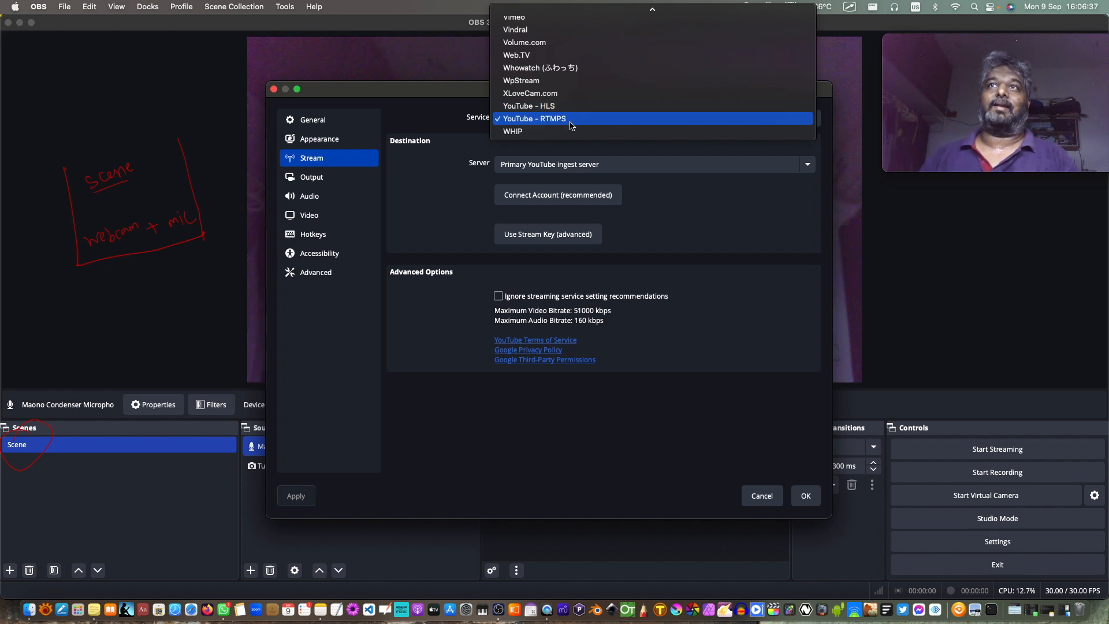
{"action": "left_click", "coordinate": [570, 122]}
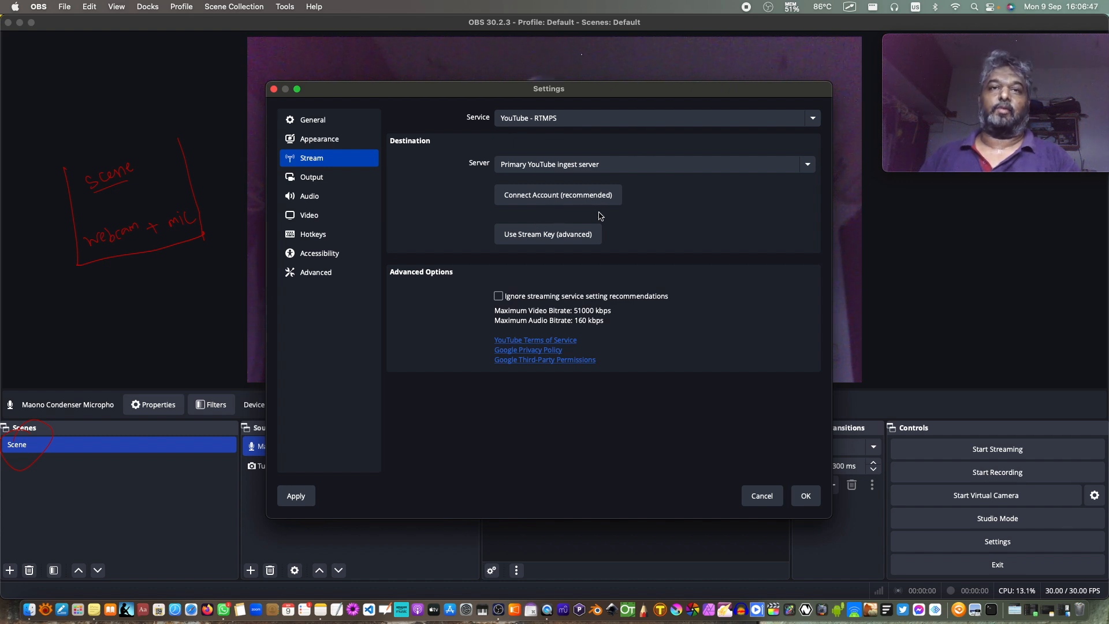
{"action": "left_click", "coordinate": [762, 496]}
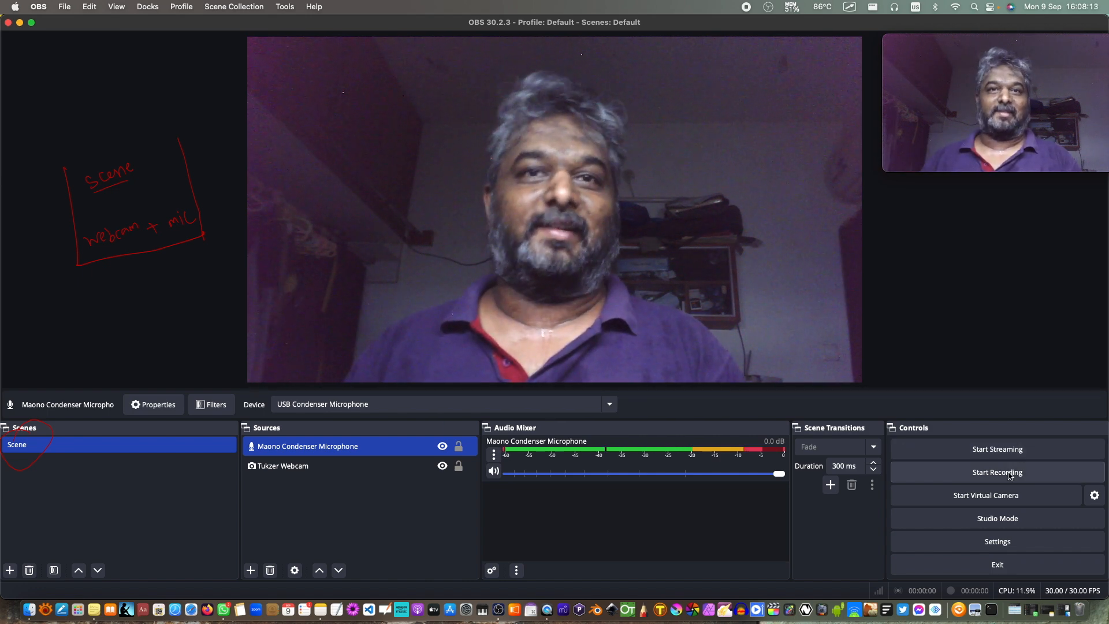
Record a short test clip of the scene, and confirm stopping the recording.
{"action": "left_click", "coordinate": [1009, 475]}
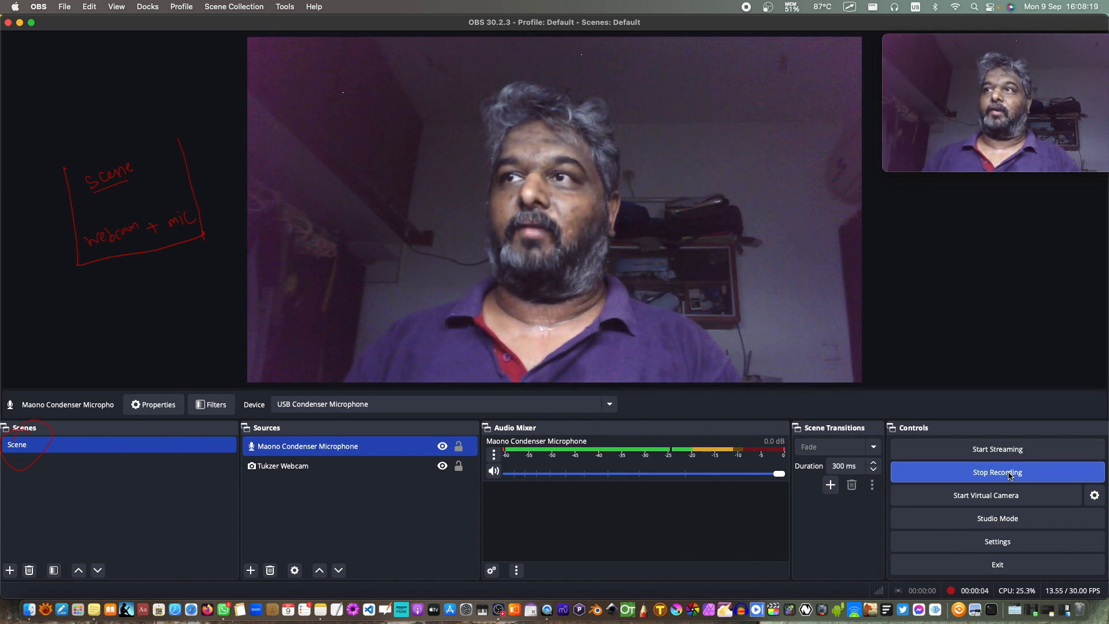
{"action": "left_click", "coordinate": [1010, 475]}
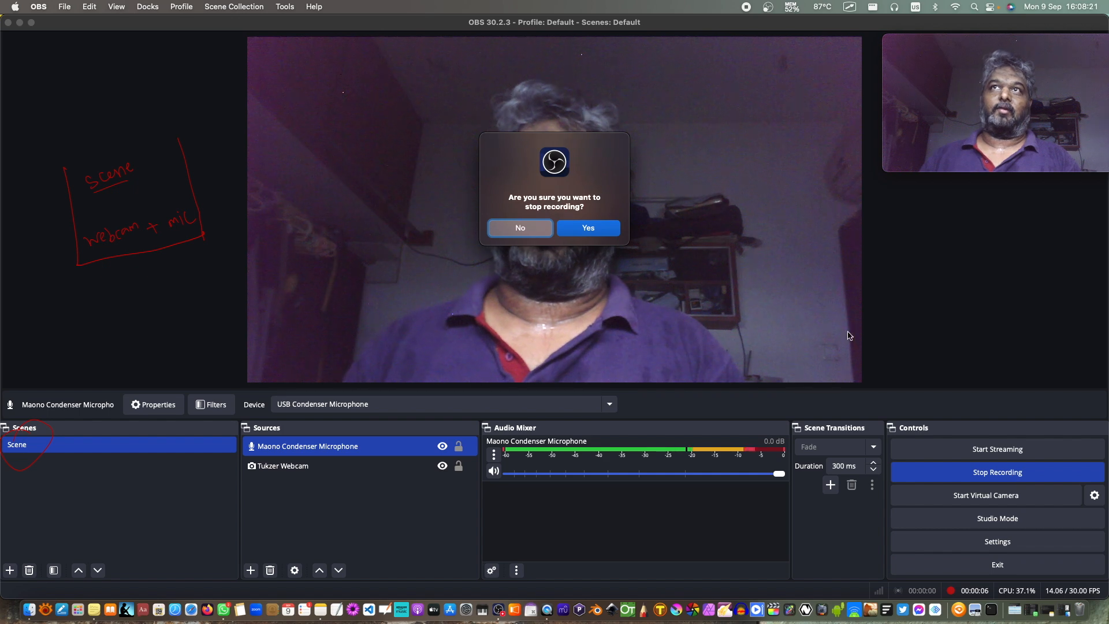
{"action": "left_click", "coordinate": [609, 228]}
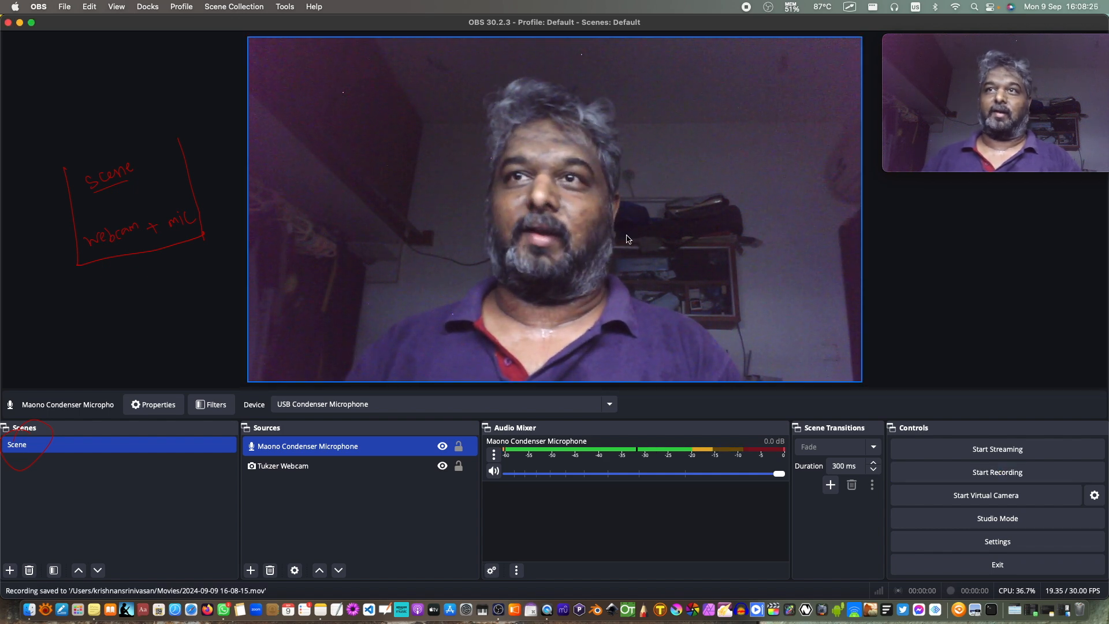
{"action": "left_click", "coordinate": [29, 597]}
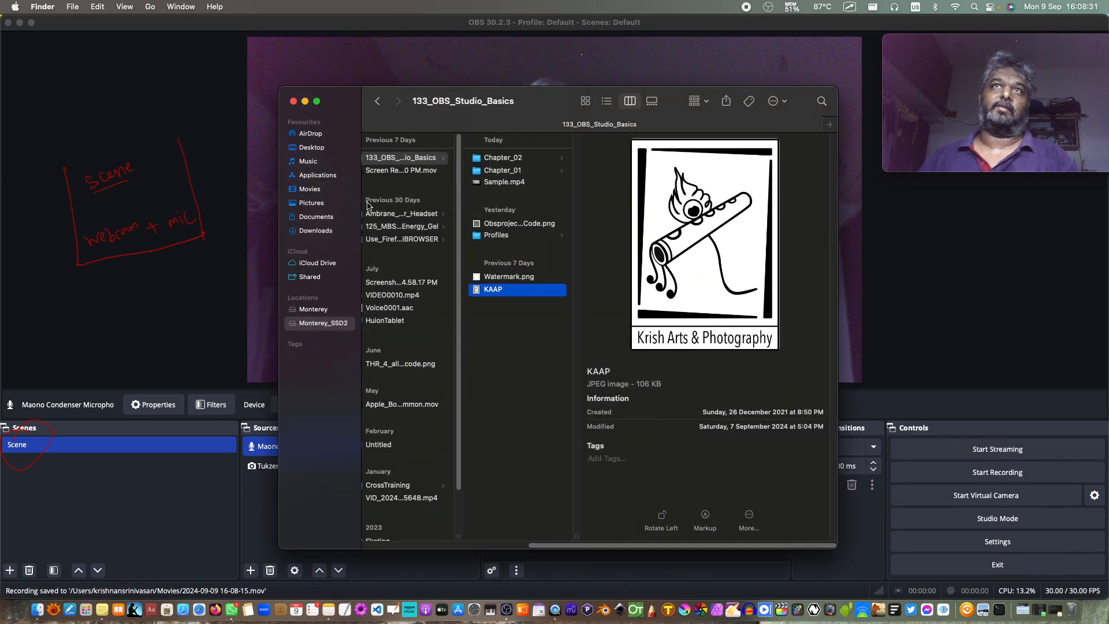
{"action": "key", "text": "super+t"}
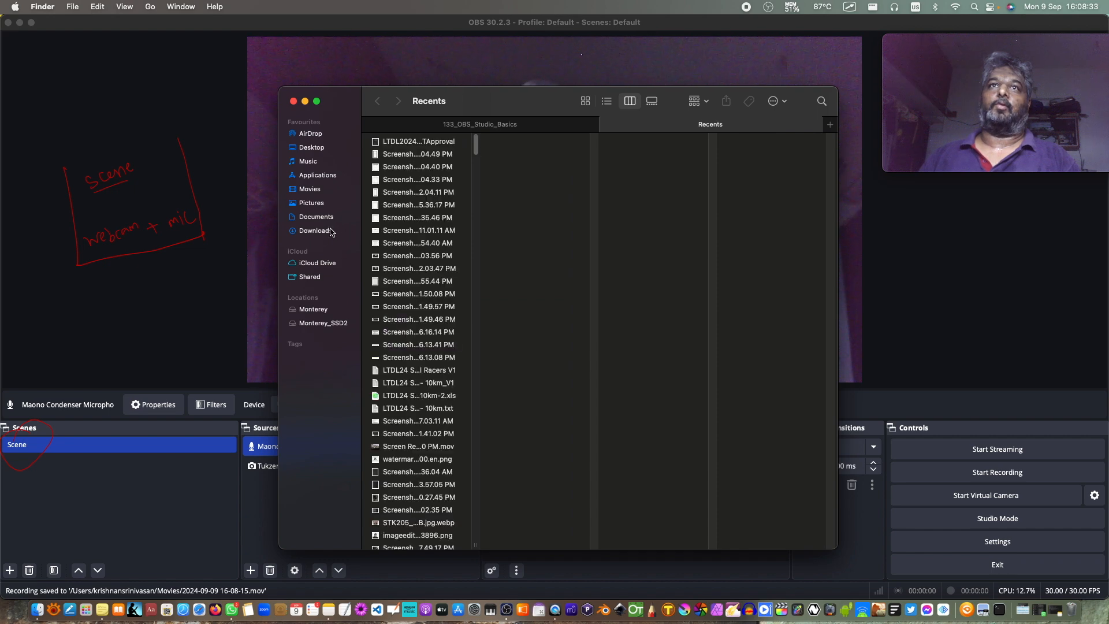
{"action": "left_click", "coordinate": [322, 231]}
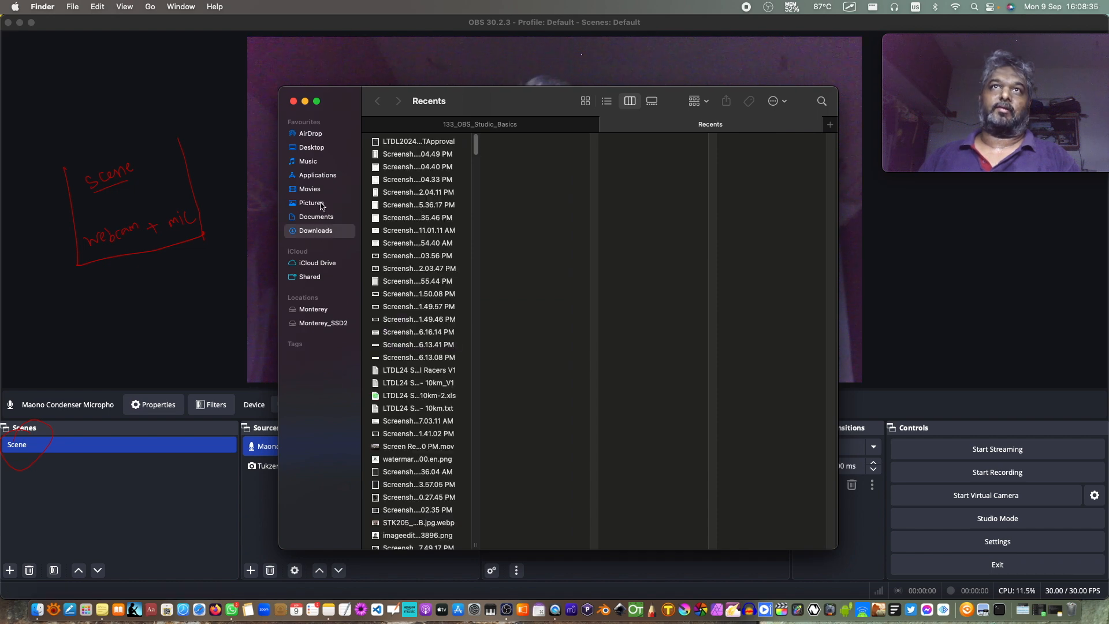
{"action": "left_click", "coordinate": [328, 193]}
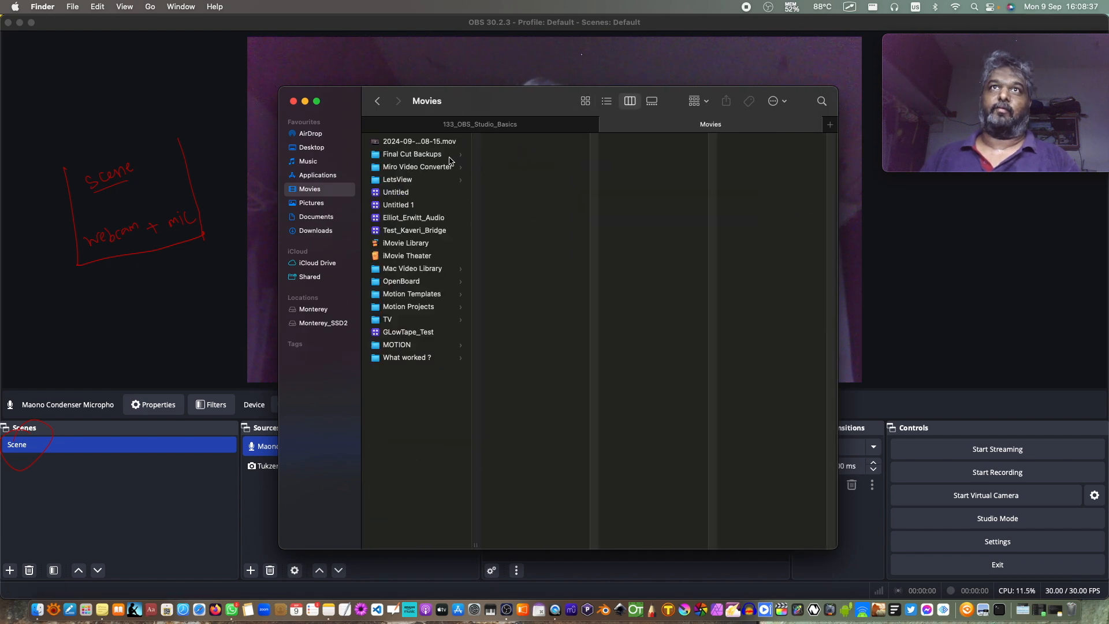
{"action": "left_click", "coordinate": [423, 142]}
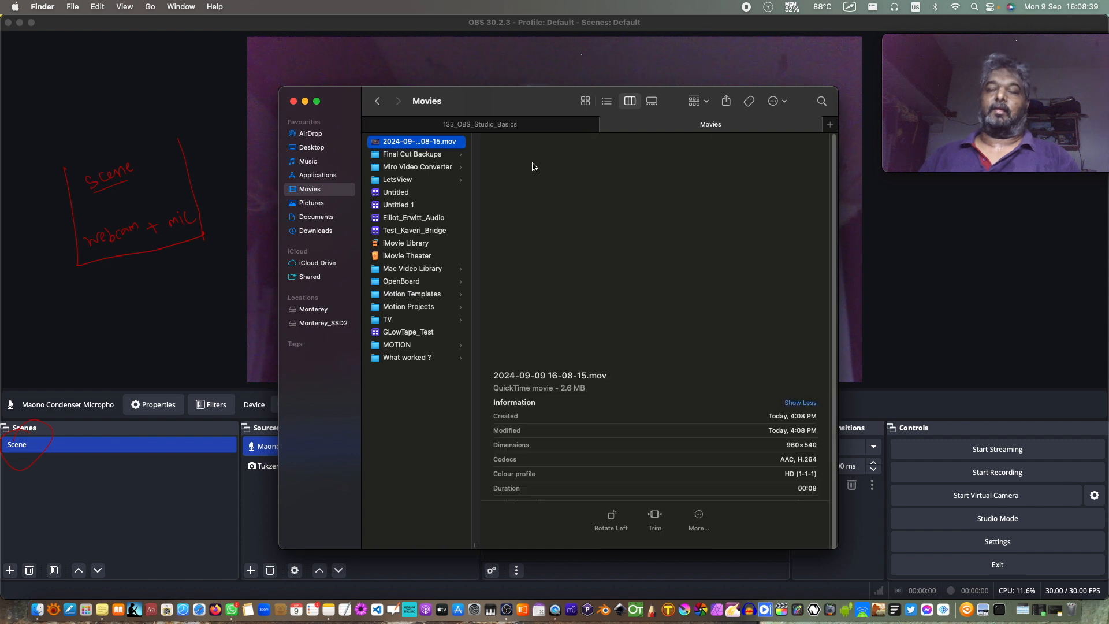
{"action": "key", "text": "space"}
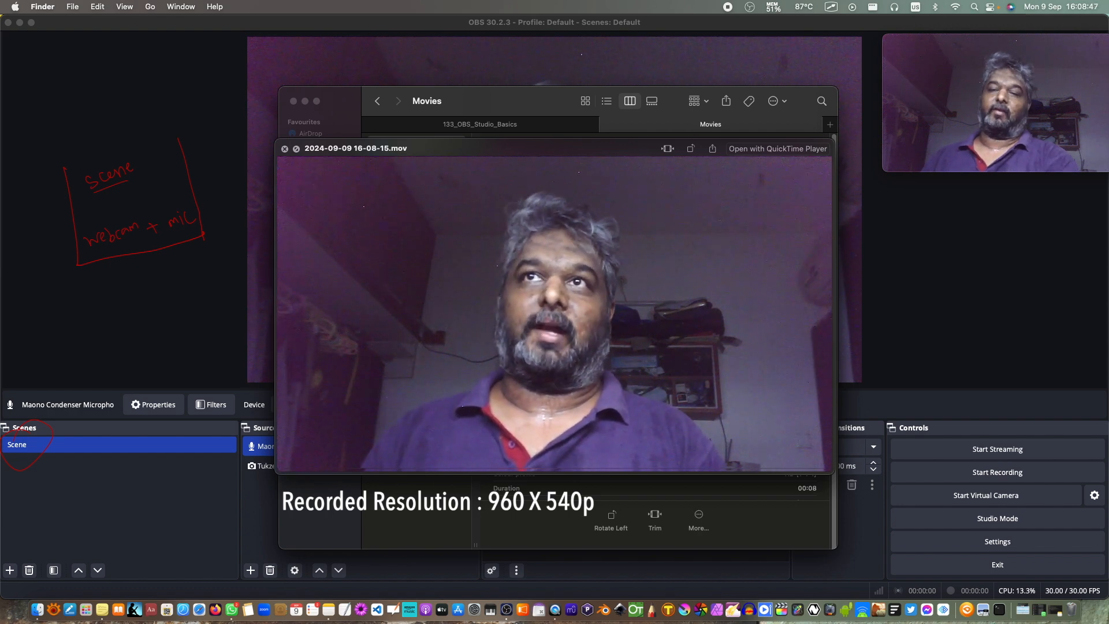
{"action": "key", "text": "space"}
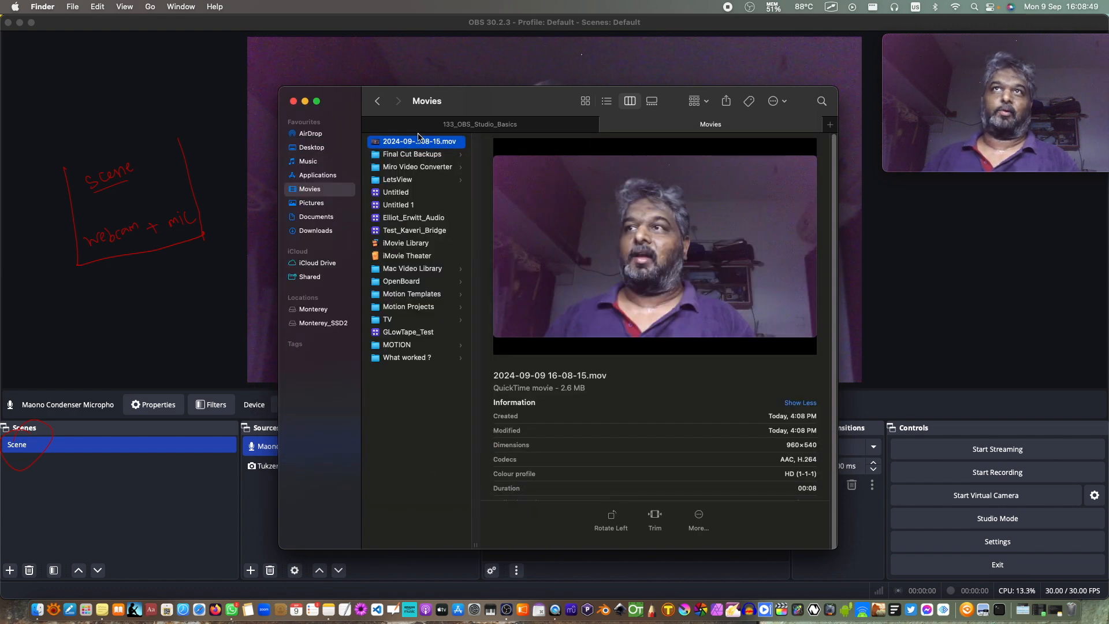
{"action": "left_click", "coordinate": [502, 126]}
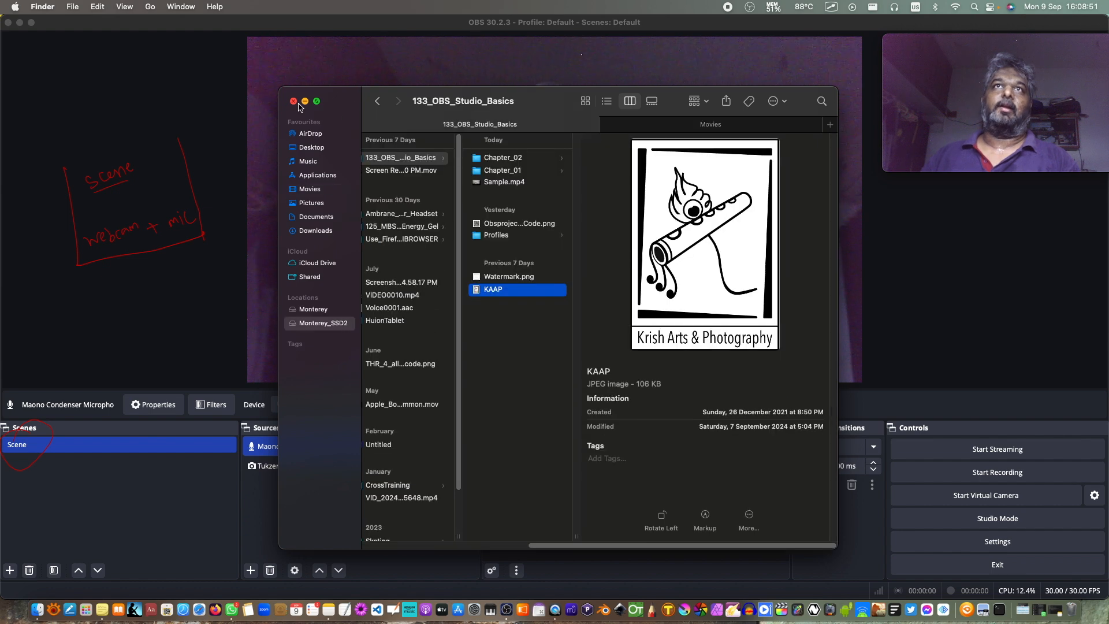
{"action": "key", "text": "super+w"}
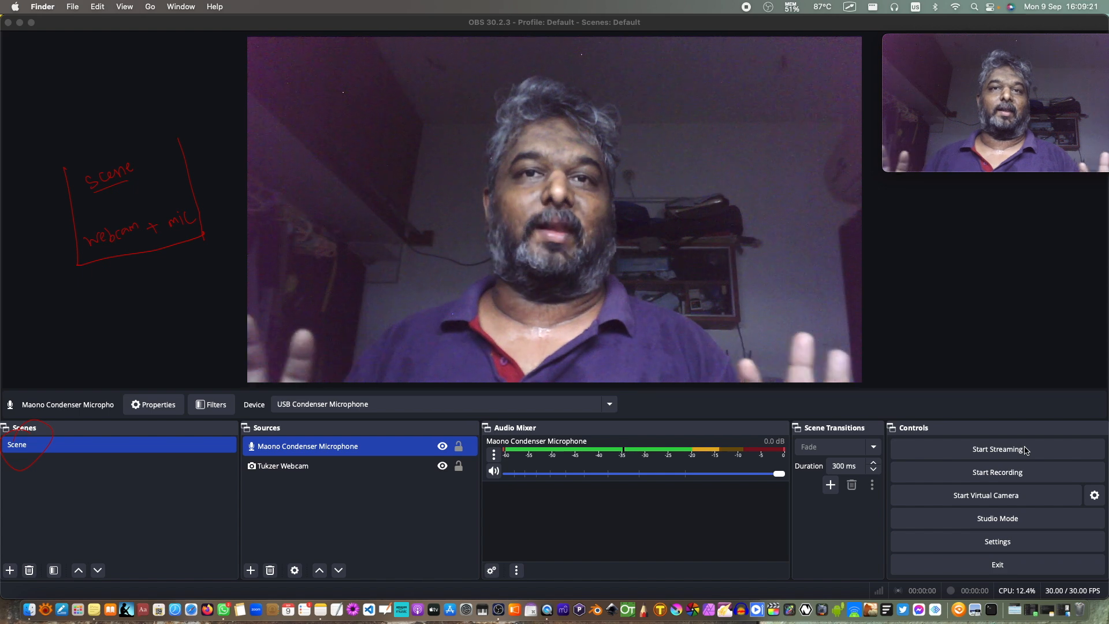
Bring back the Finder window, replay the recording's preview from the Movies folder, and put the window away again.
{"action": "left_click", "coordinate": [1063, 610]}
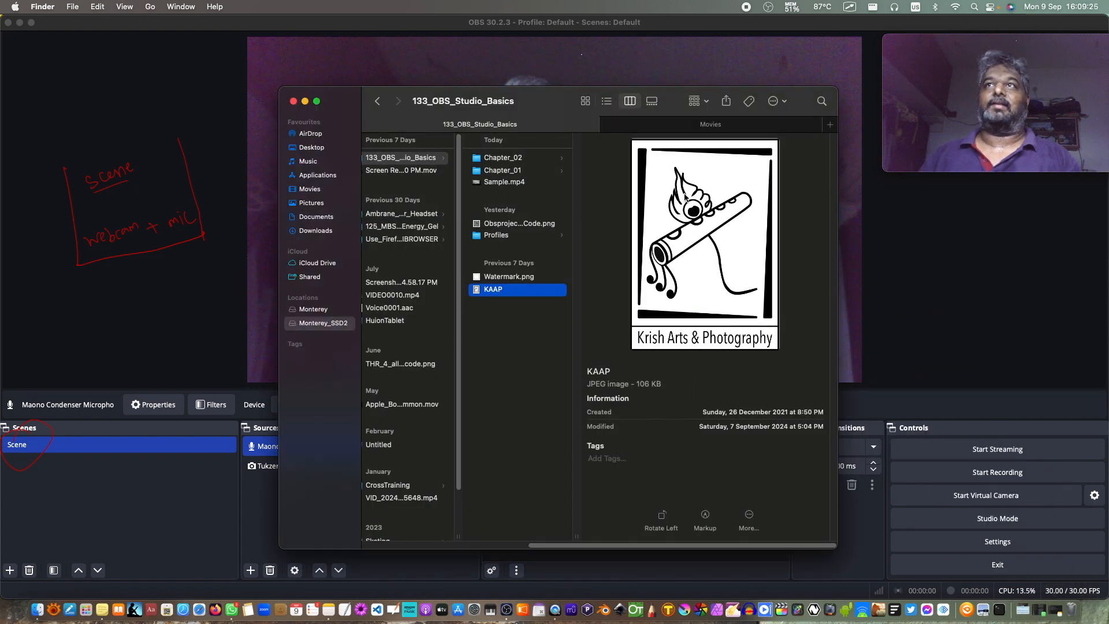
{"action": "left_click", "coordinate": [710, 122]}
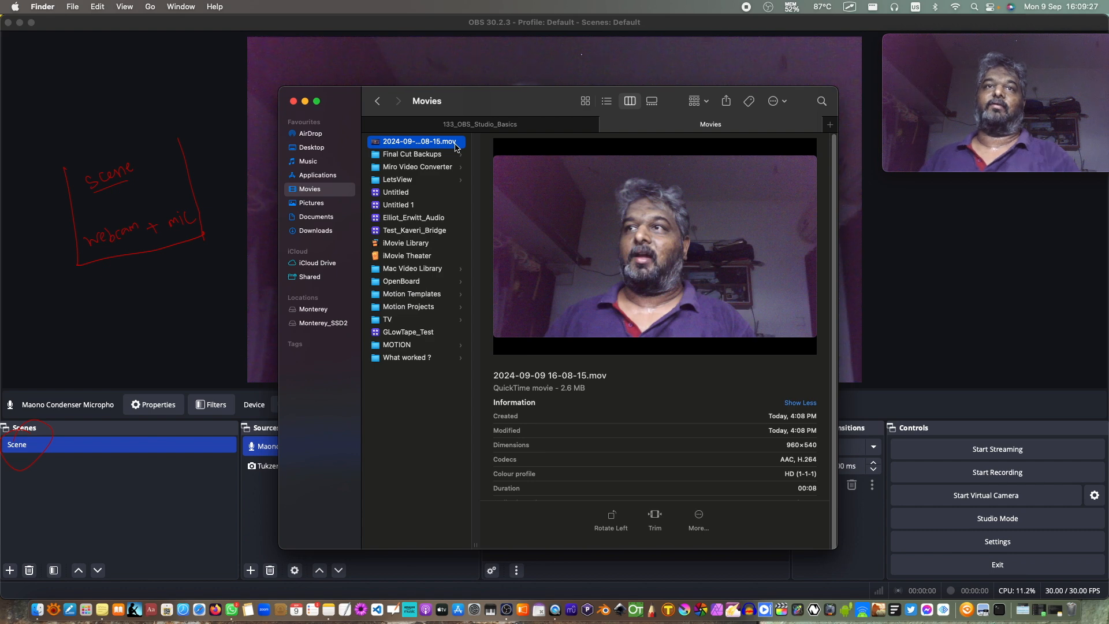
{"action": "key", "text": "space"}
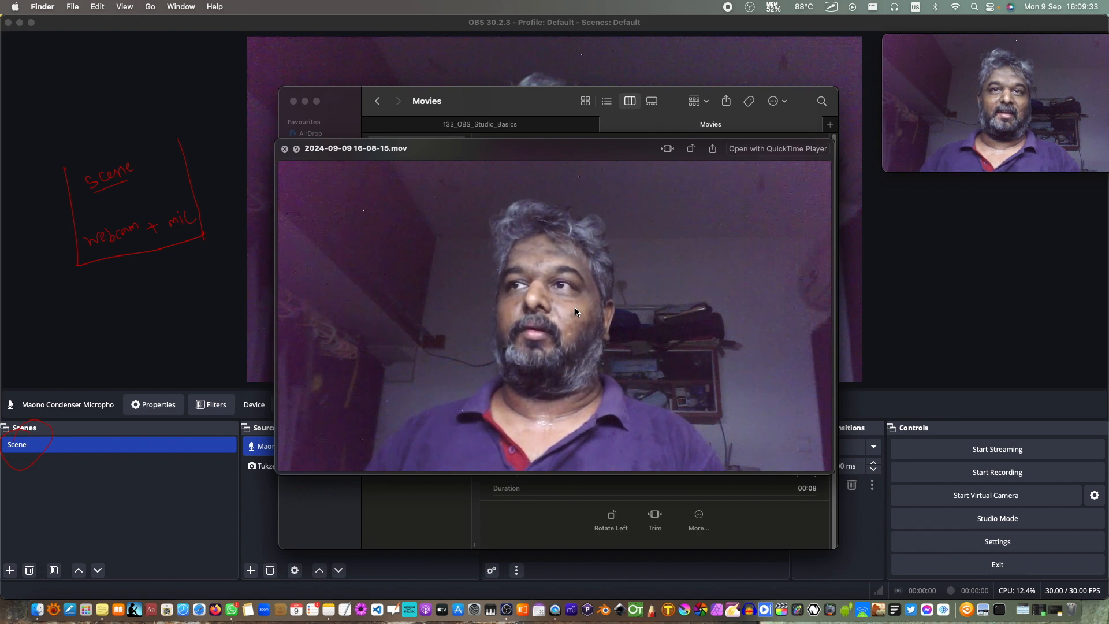
{"action": "key", "text": "space"}
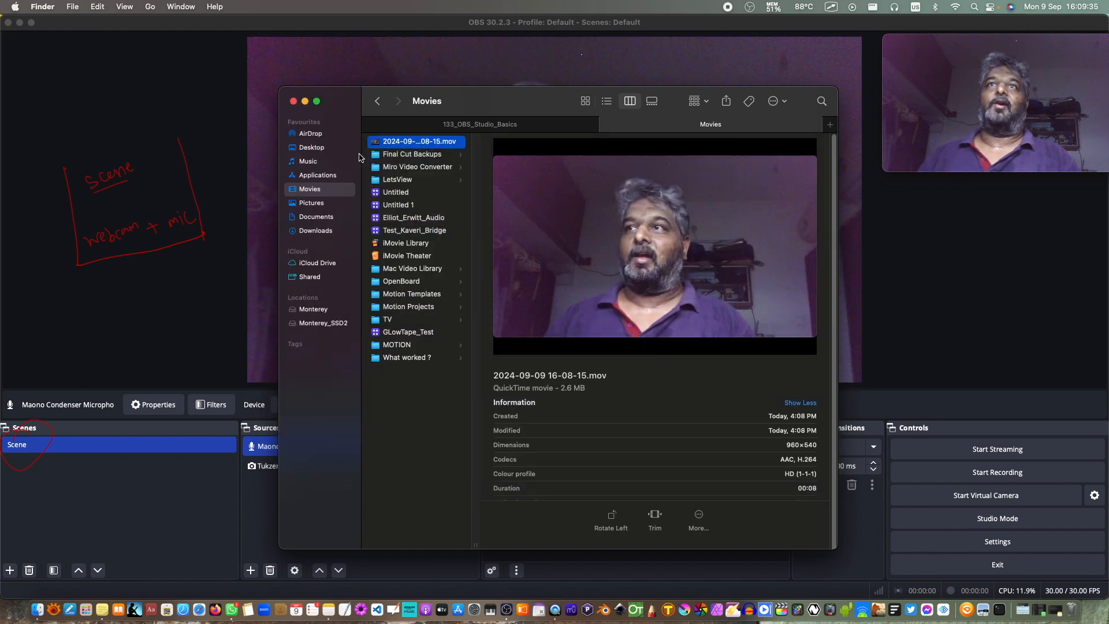
{"action": "key", "text": "super+w"}
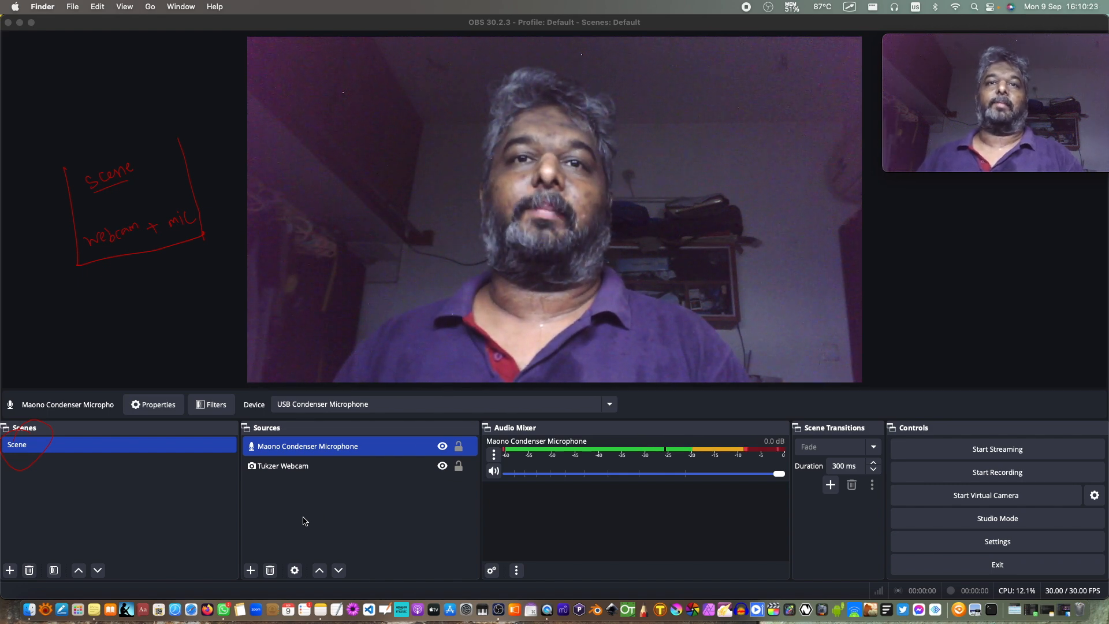
Dismiss the list of source types, and browse the Pictures folder in Finder for the KAAP logo image.
{"action": "left_click", "coordinate": [250, 572]}
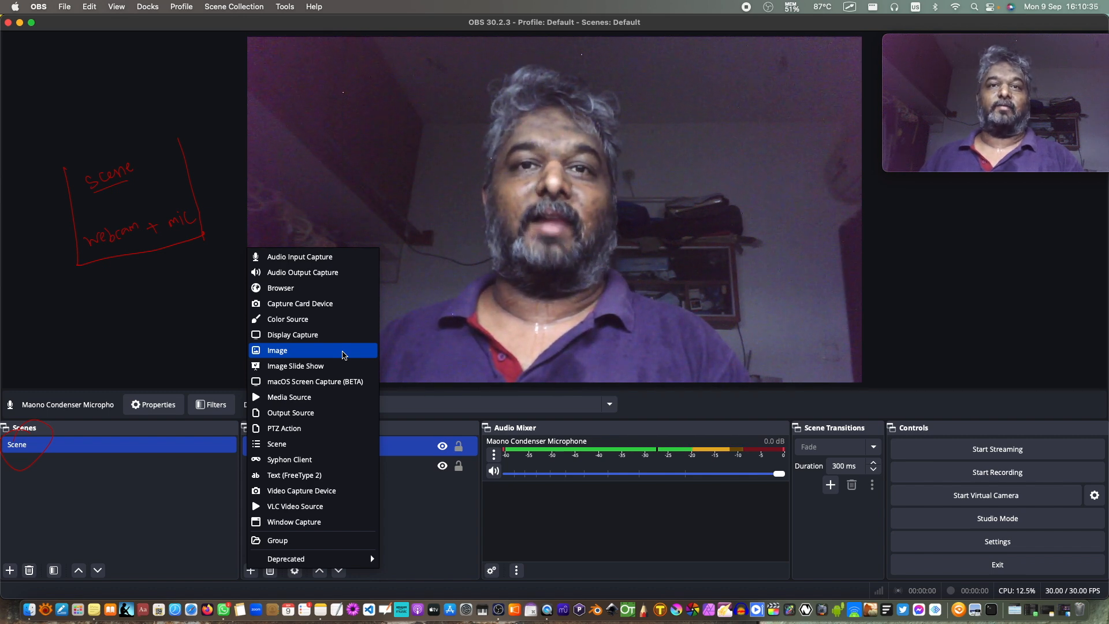
{"action": "left_click", "coordinate": [423, 483]}
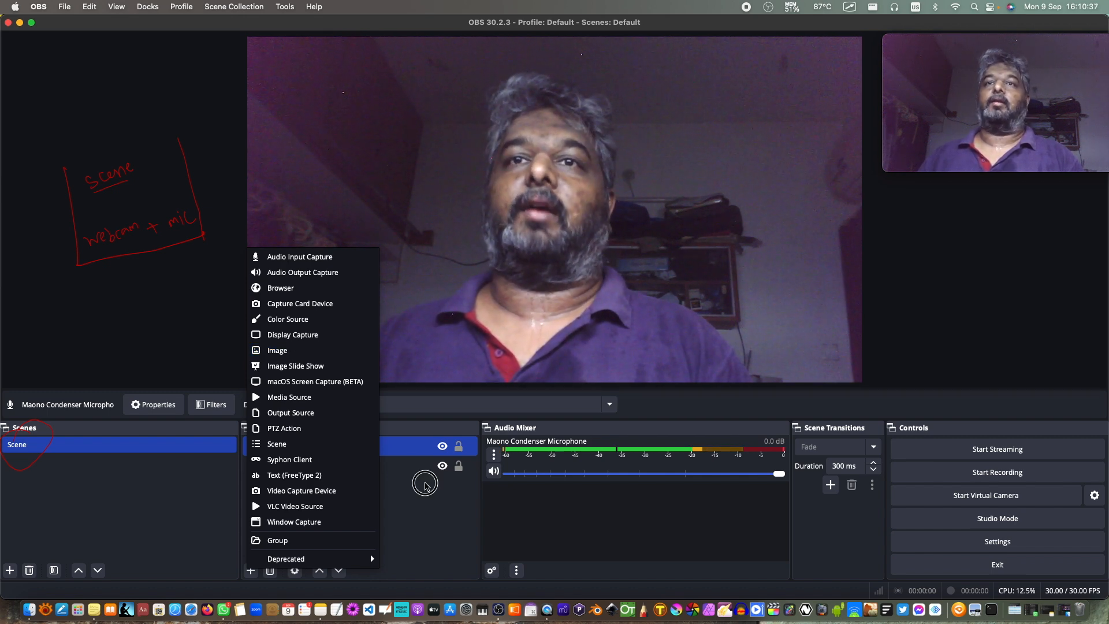
{"action": "left_click", "coordinate": [1061, 609]}
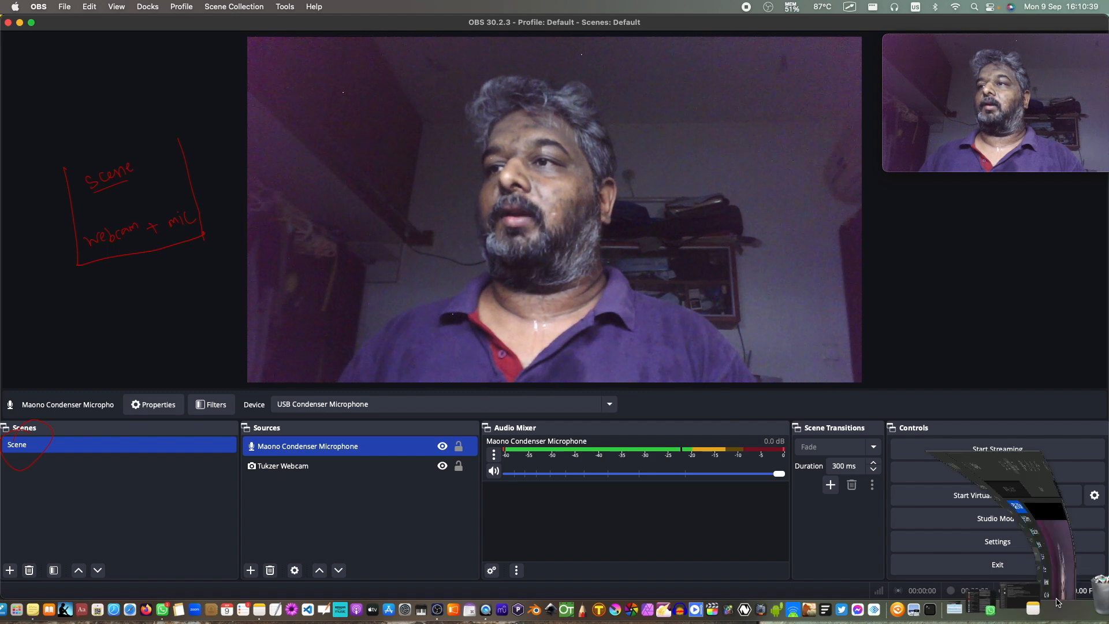
{"action": "left_click", "coordinate": [480, 125]}
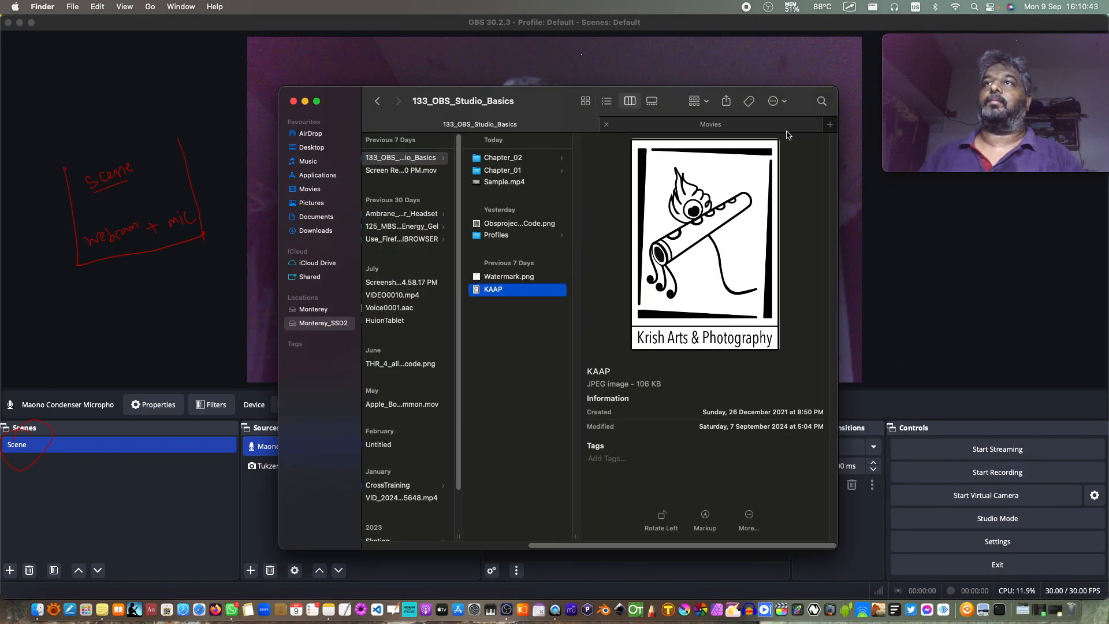
{"action": "left_click", "coordinate": [750, 124]}
{"action": "left_click", "coordinate": [311, 203]}
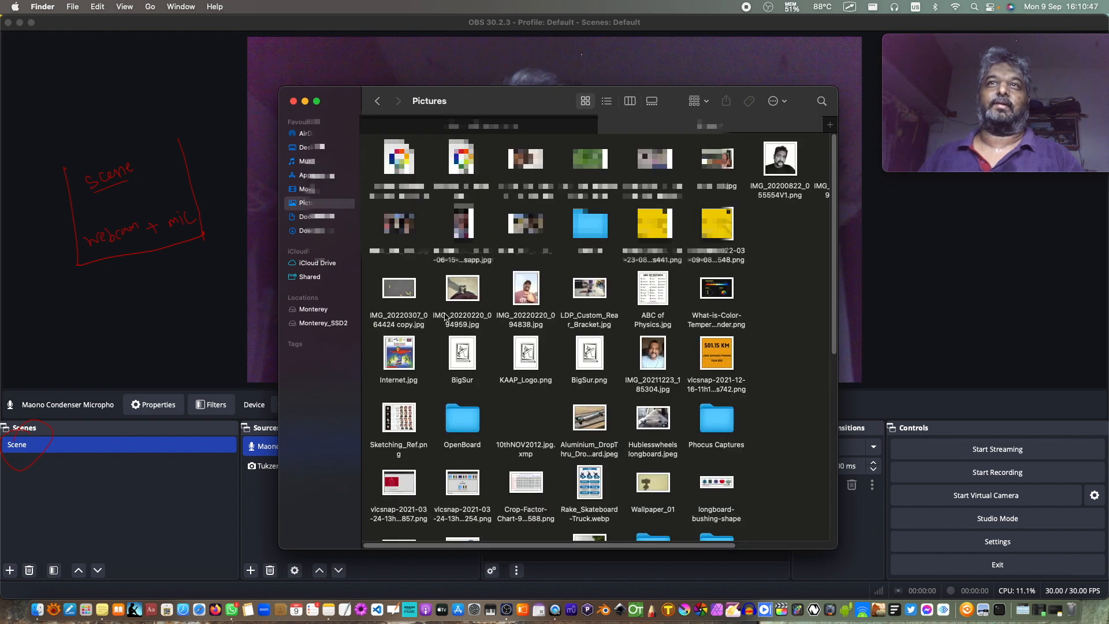
{"action": "scroll", "coordinate": [604, 383], "scroll_direction": "down", "scroll_amount": 10}
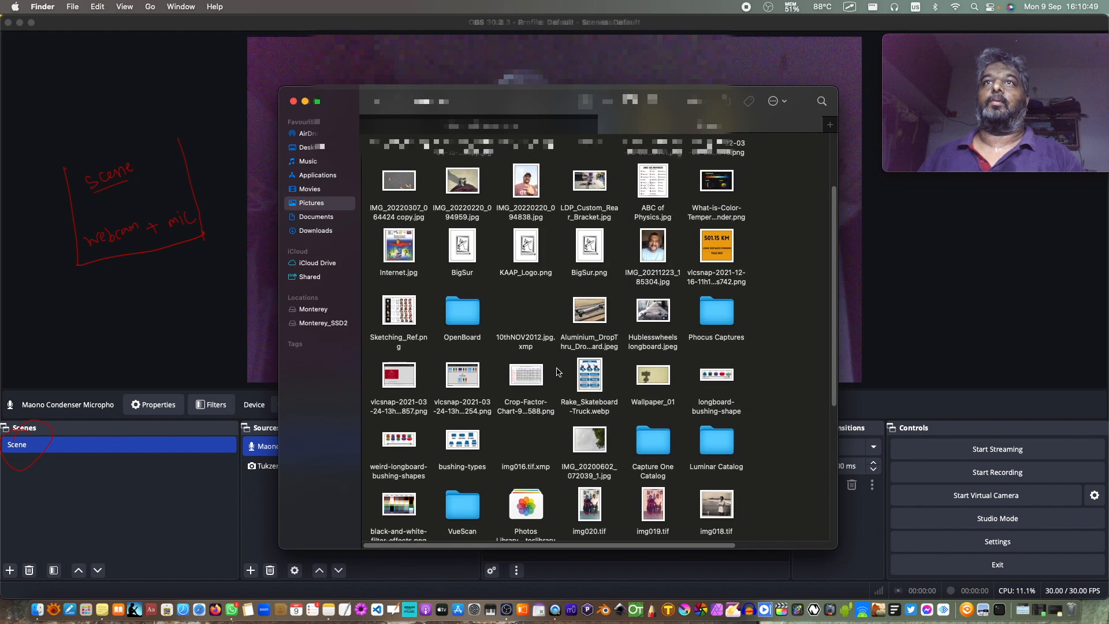
{"action": "scroll", "coordinate": [519, 253], "scroll_direction": "up", "scroll_amount": 2}
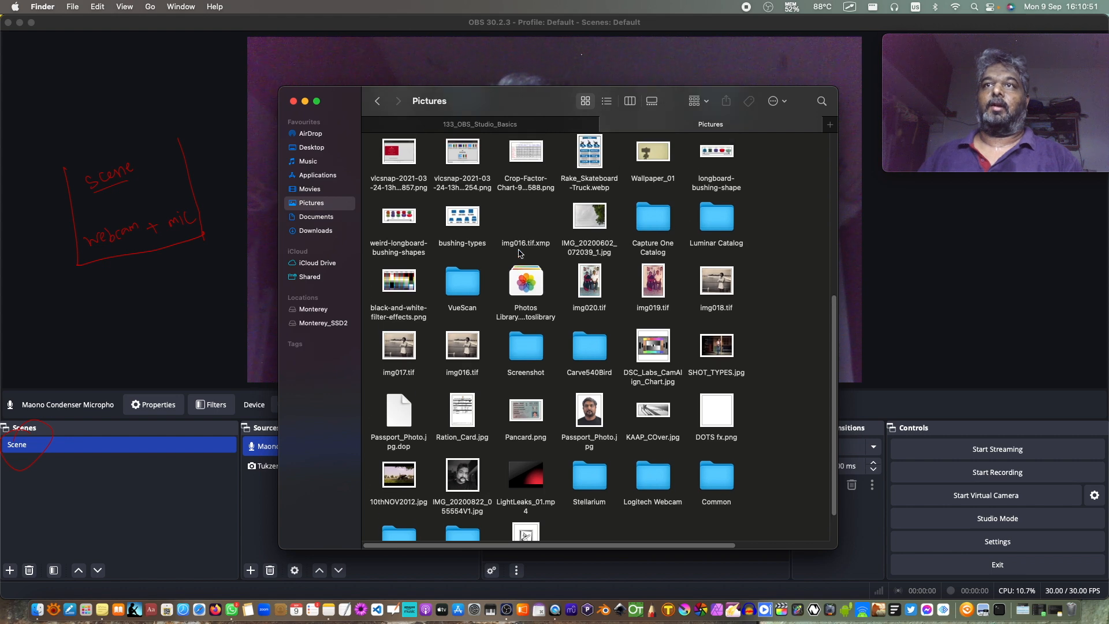
{"action": "scroll", "coordinate": [498, 205], "scroll_direction": "up", "scroll_amount": 4}
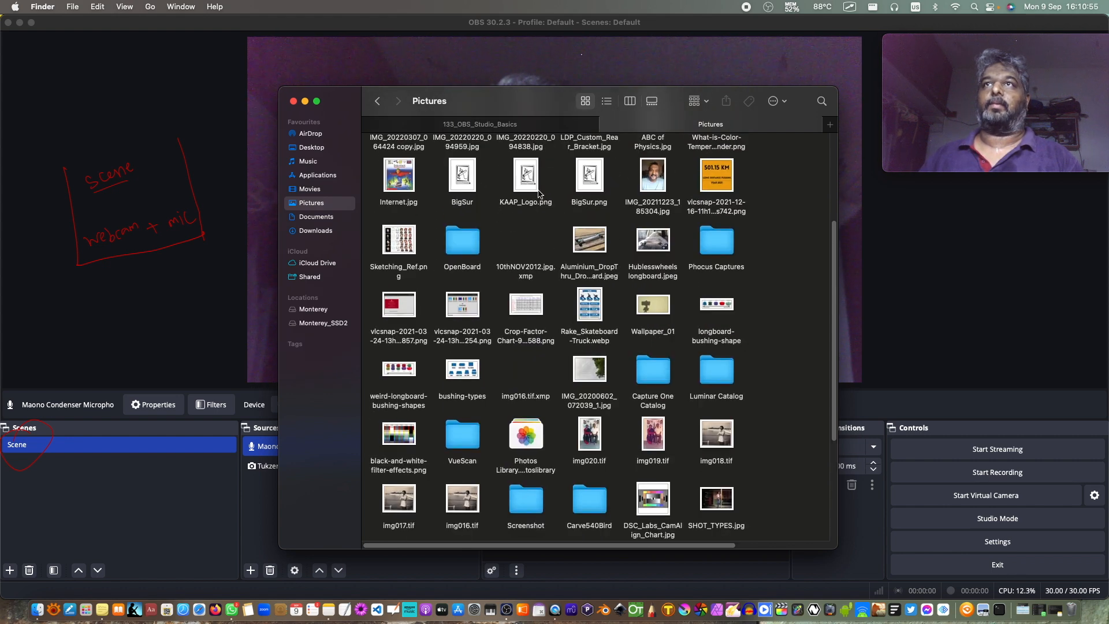
Preview KAAP_Logo.png from the Pictures folder, return to the 133_OBS_Studio_Basics folder, and put the Finder window away.
{"action": "left_click", "coordinate": [527, 180]}
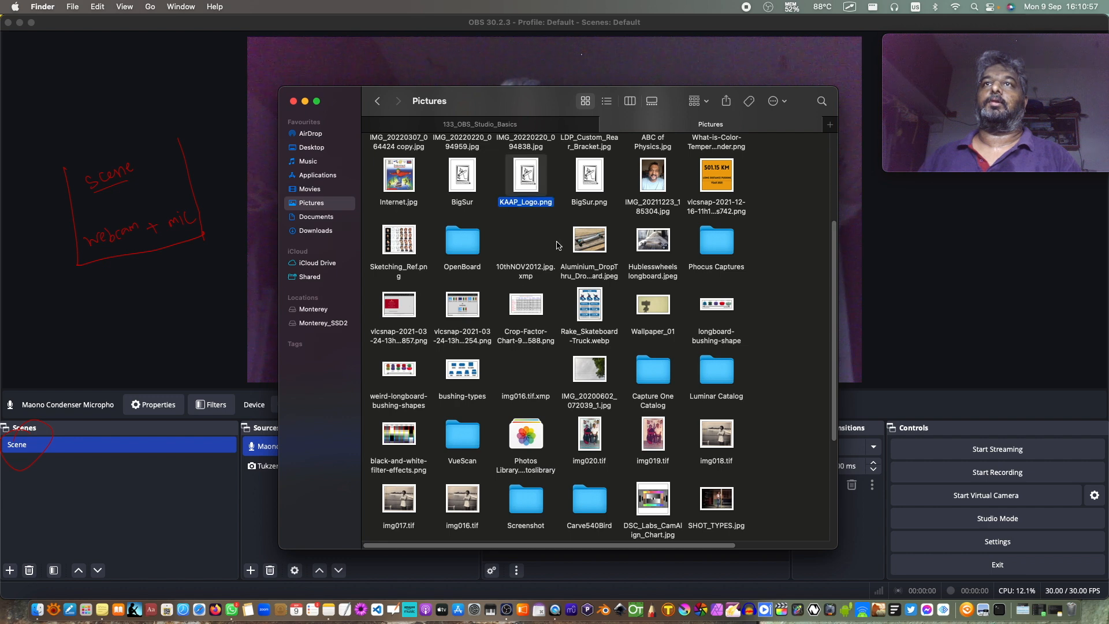
{"action": "key", "text": "space"}
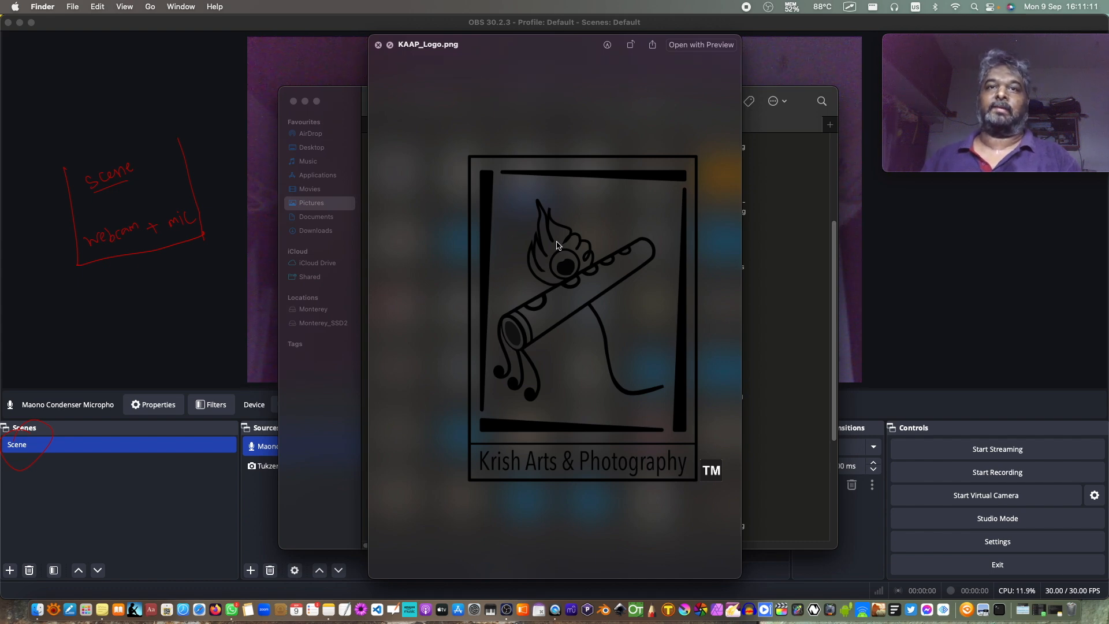
{"action": "key", "text": "space"}
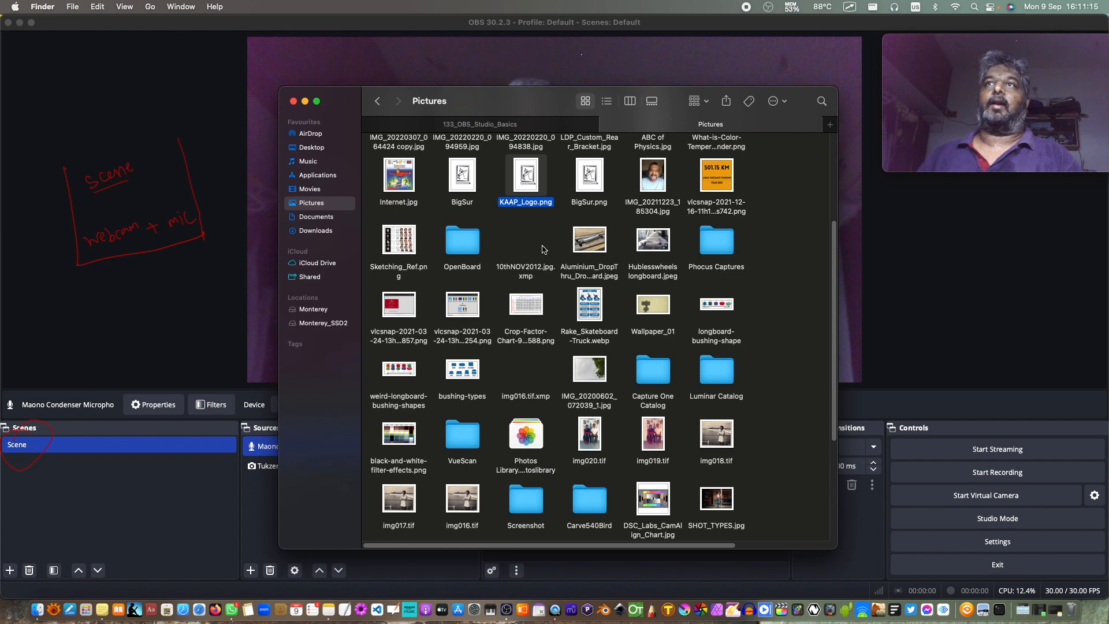
{"action": "left_click", "coordinate": [491, 125]}
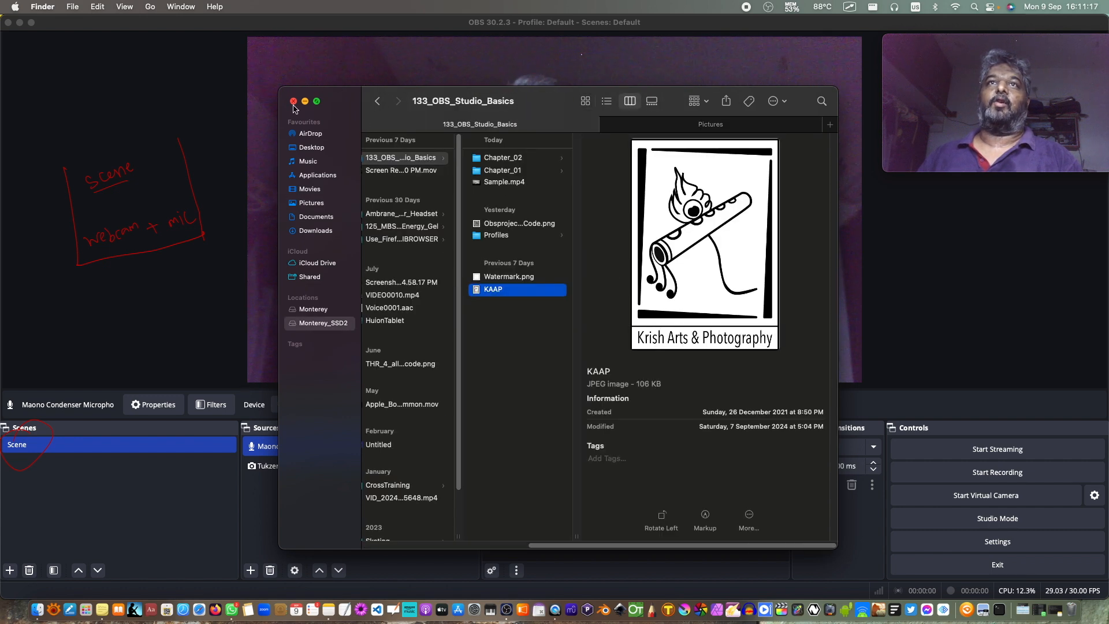
{"action": "key", "text": "super+w"}
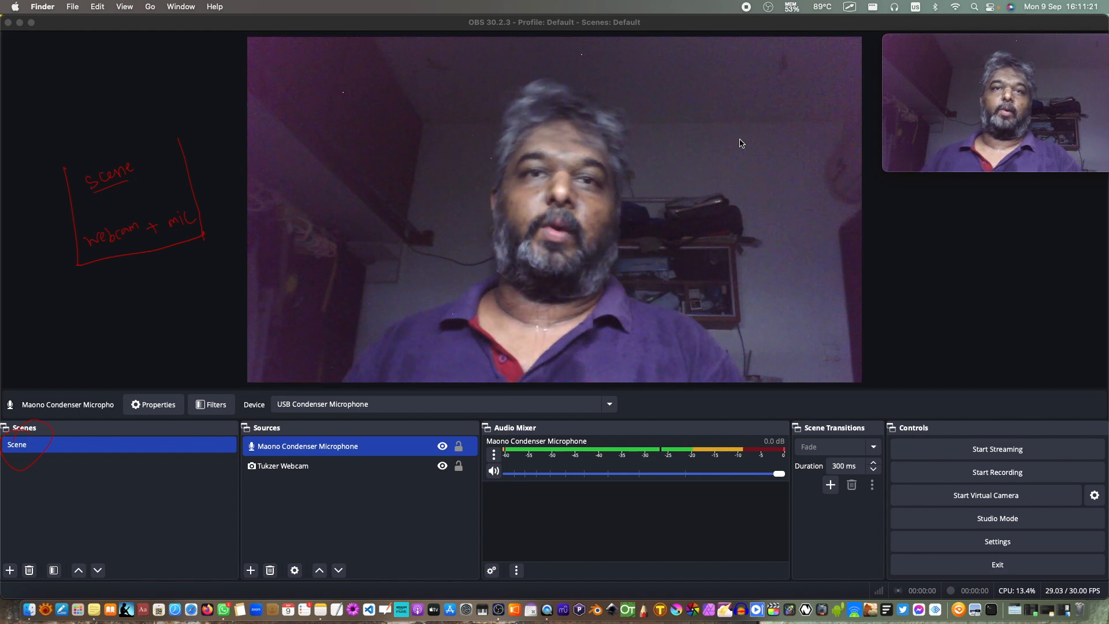
Add an image source named Logo to the scene, using the KAAP JPEG from the 133_OBS_Studio_Basics folder.
{"action": "left_click", "coordinate": [250, 570]}
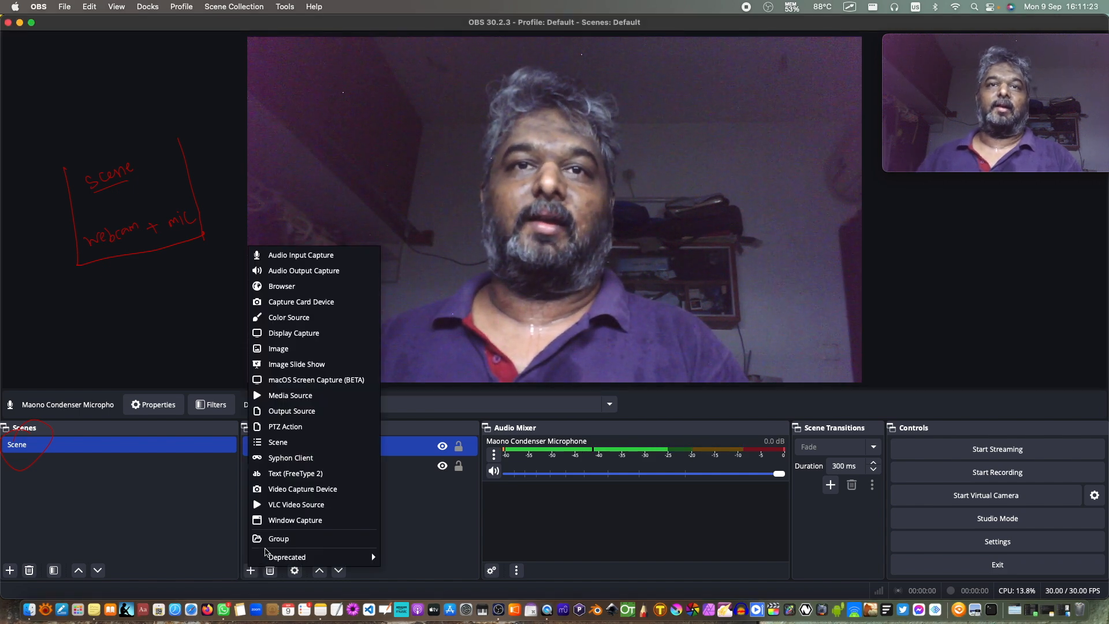
{"action": "left_click", "coordinate": [315, 350]}
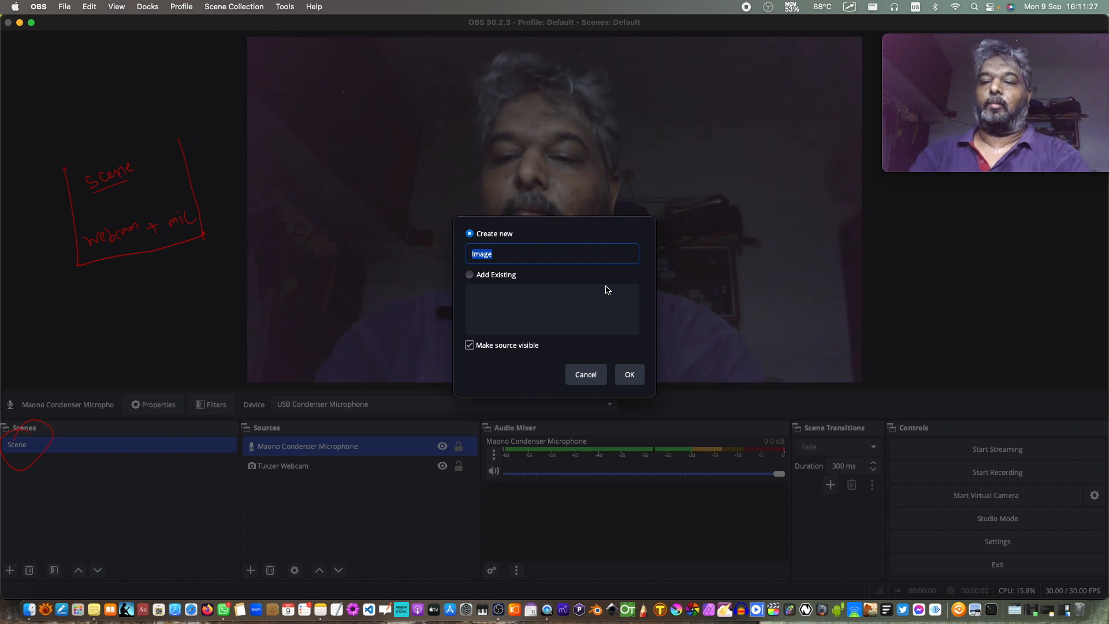
{"action": "left_click", "coordinate": [630, 374]}
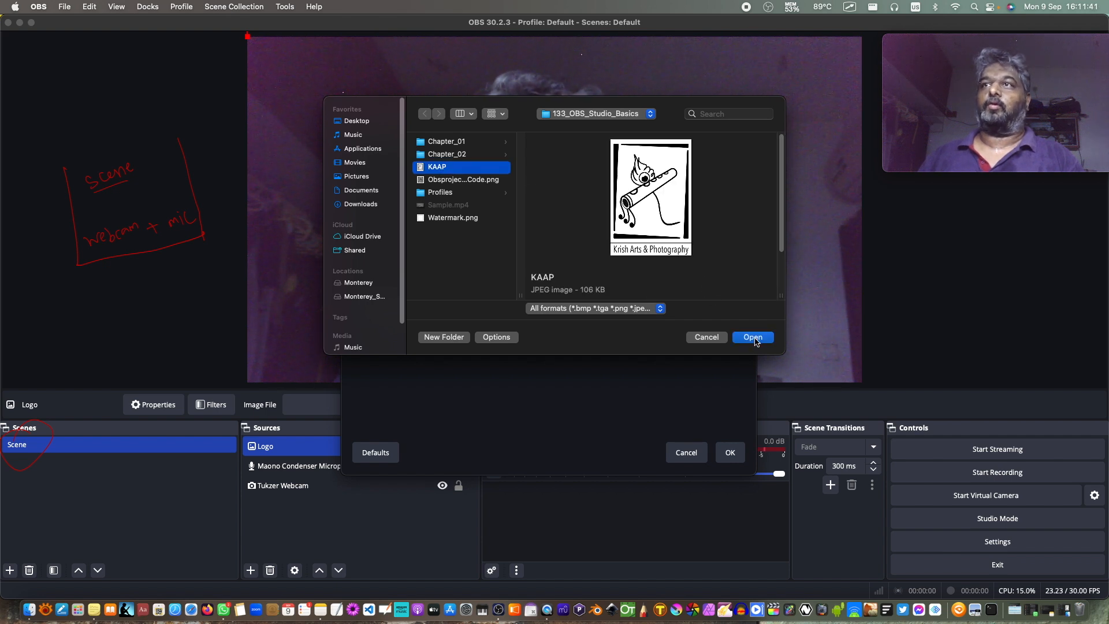
{"action": "key", "text": "Return"}
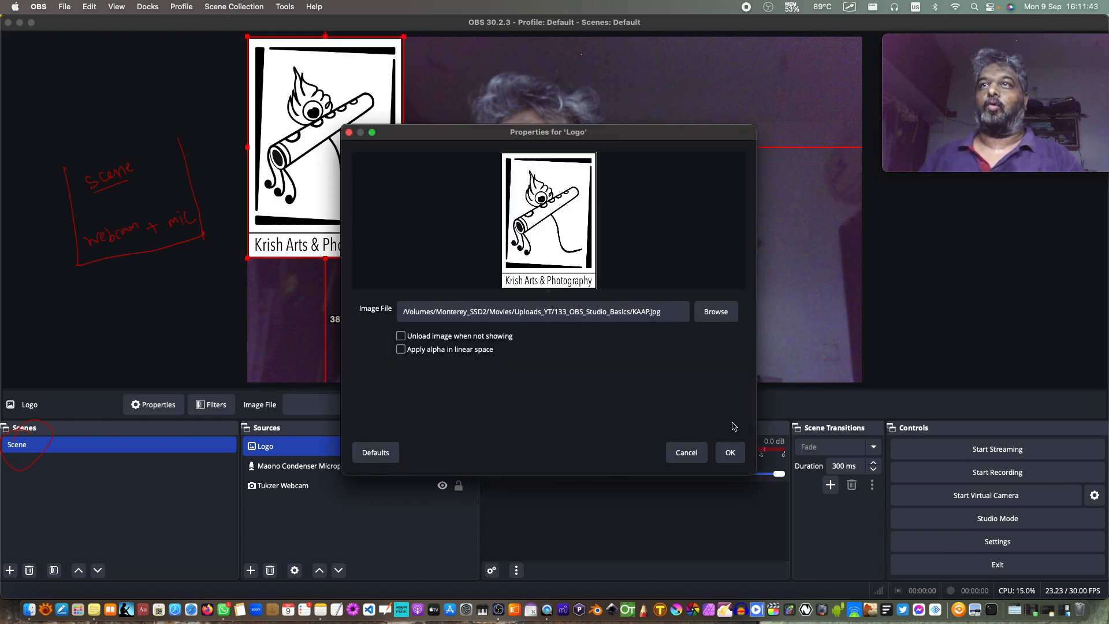
{"action": "left_click", "coordinate": [731, 452]}
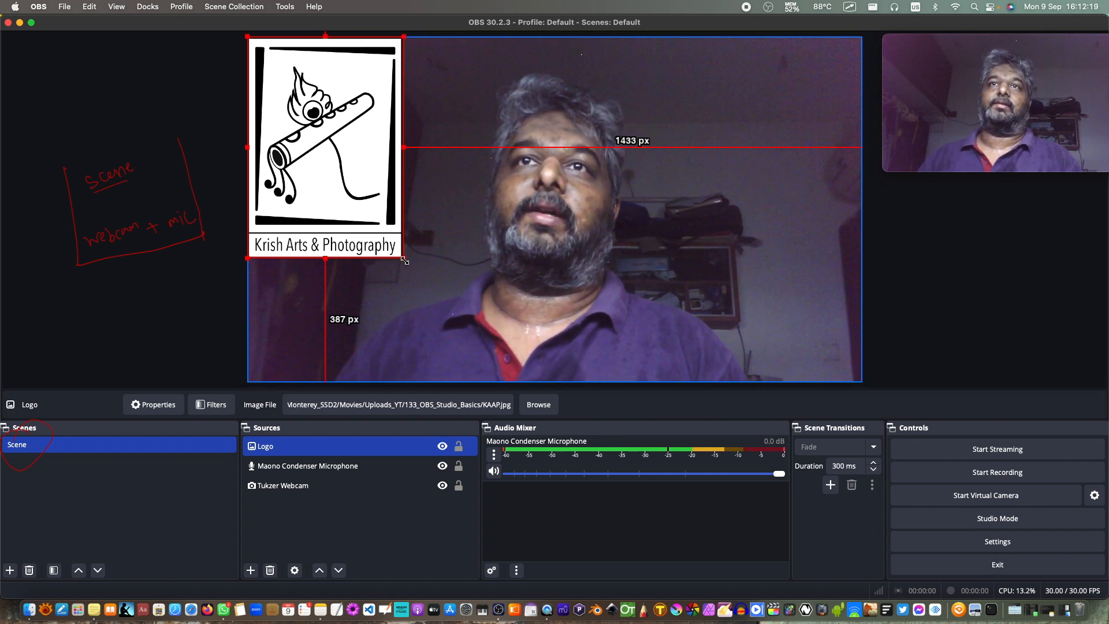
Shrink the logo and place it in the canvas's upper-right corner, about 32 px from the top edge and 45 px from the right edge.
{"action": "left_click_drag", "start_coordinate": [404, 260], "coordinate": [299, 71]}
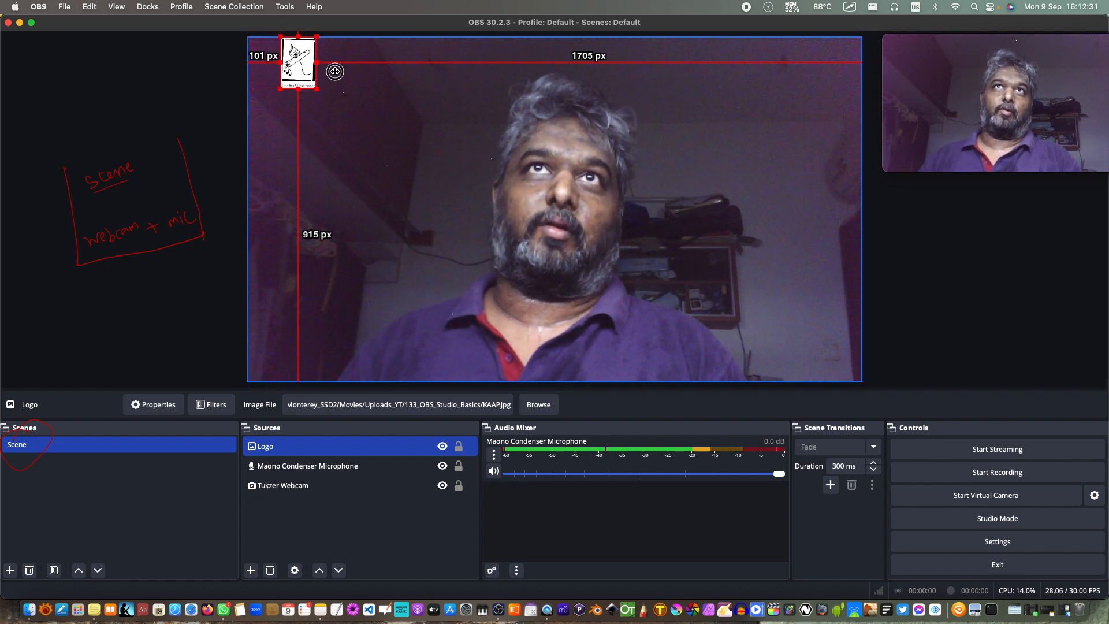
{"action": "left_click_drag", "start_coordinate": [334, 72], "coordinate": [542, 226]}
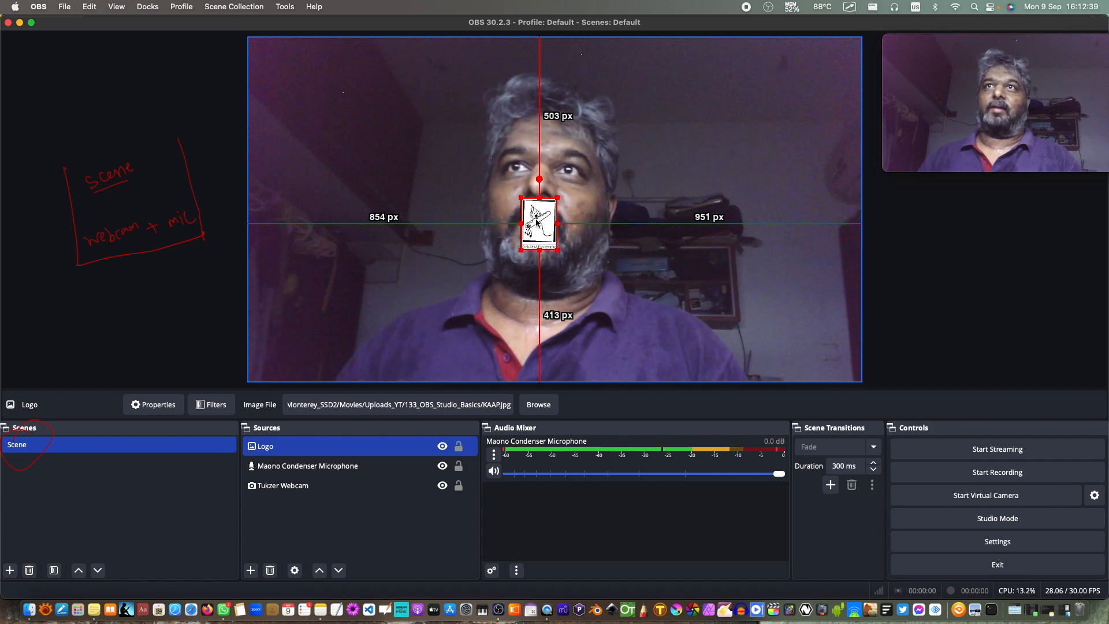
{"action": "left_click_drag", "start_coordinate": [558, 215], "coordinate": [828, 69]}
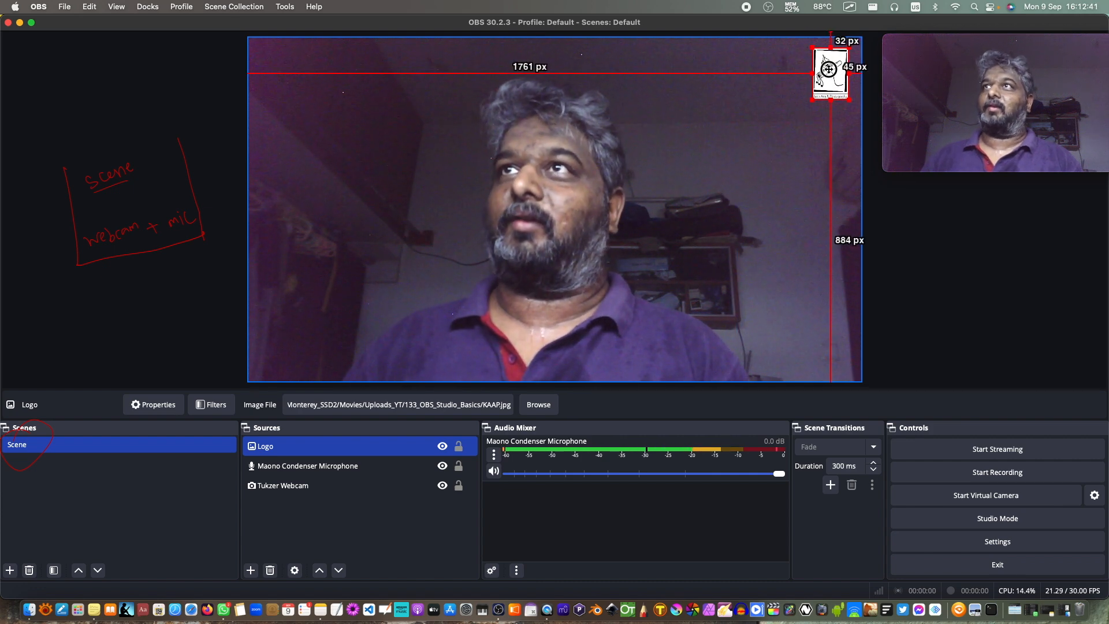
{"action": "left_click", "coordinate": [408, 520]}
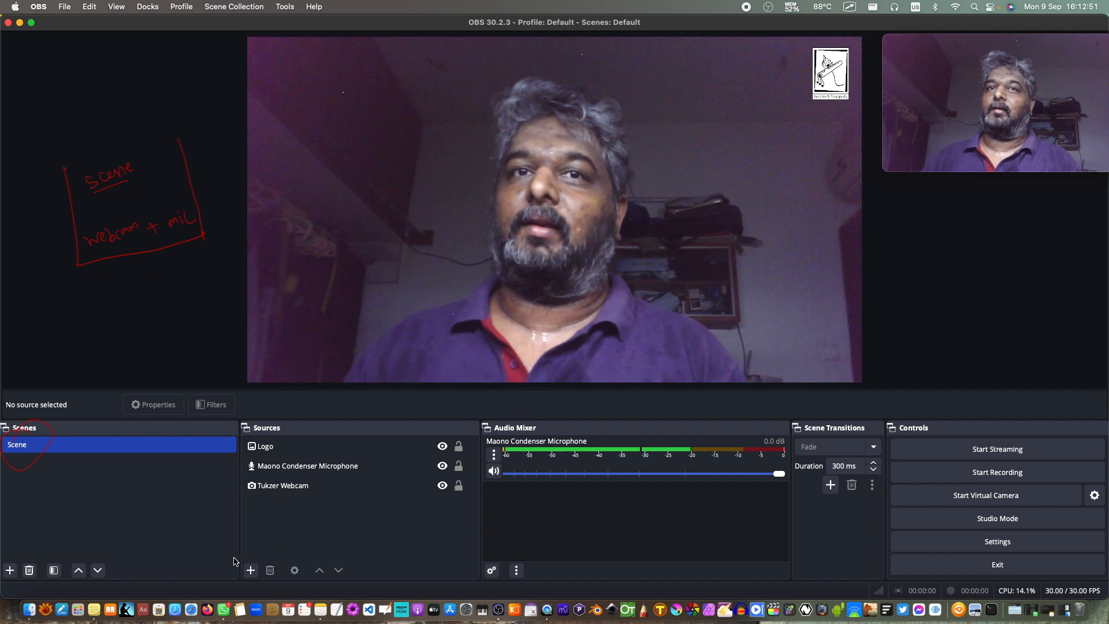
Add an image source named Watermark to the scene, using Watermark.png from the 133_OBS_Studio_Basics folder.
{"action": "left_click", "coordinate": [252, 570]}
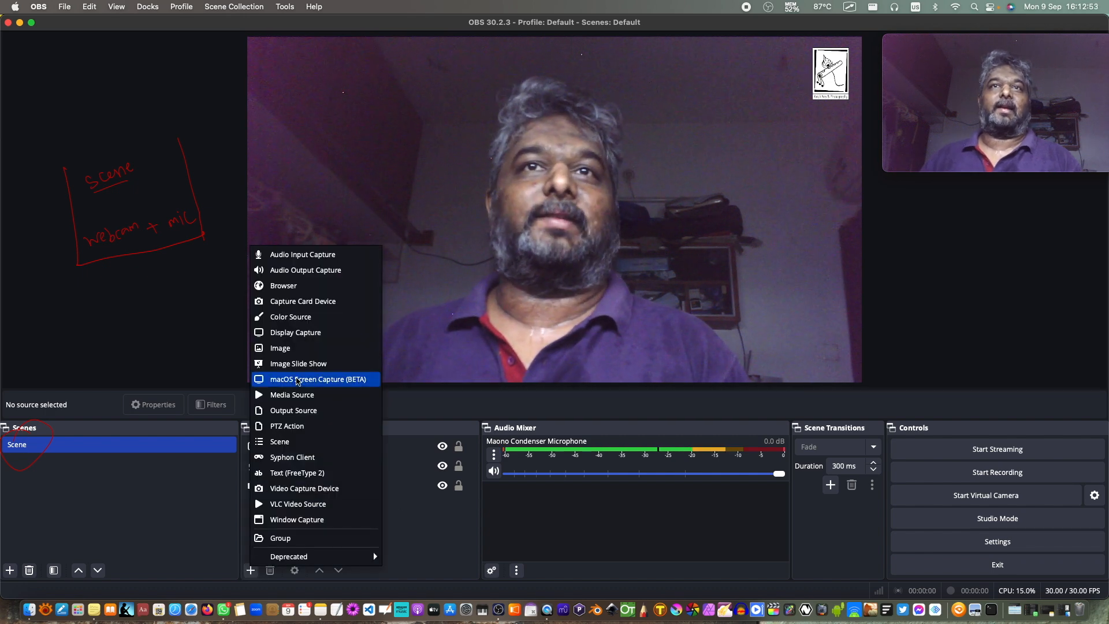
{"action": "left_click", "coordinate": [294, 348]}
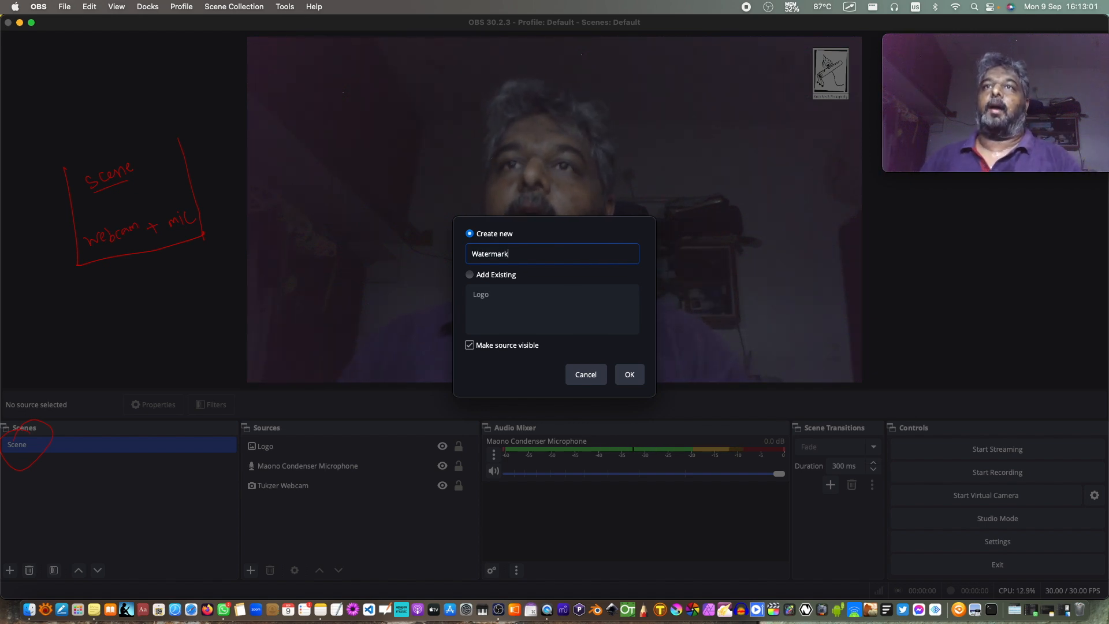
{"action": "left_click", "coordinate": [631, 374]}
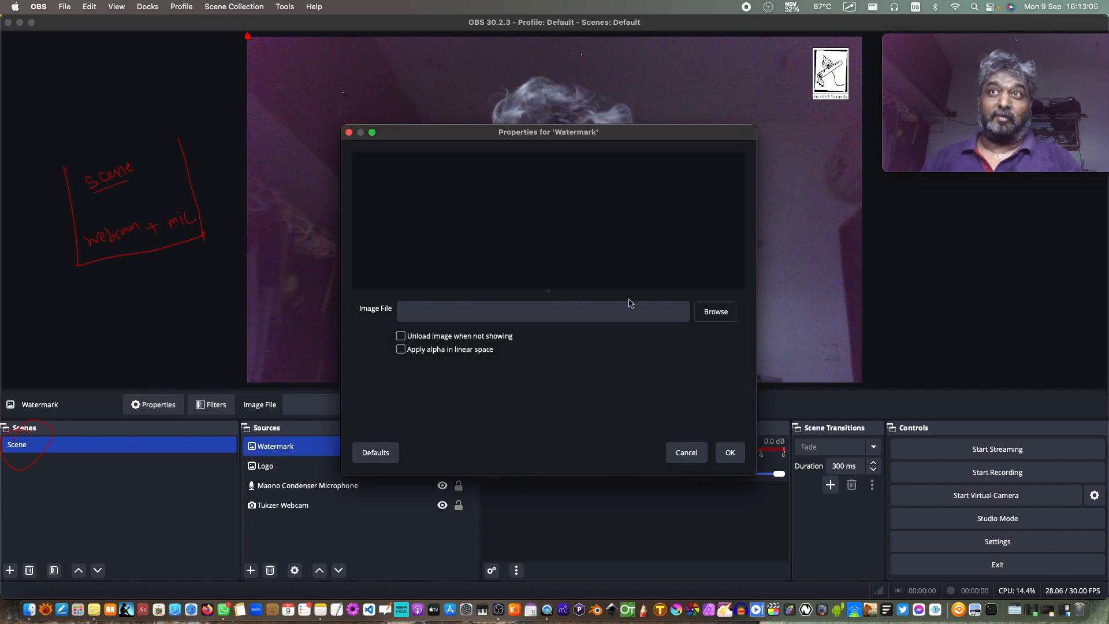
{"action": "left_click", "coordinate": [715, 311]}
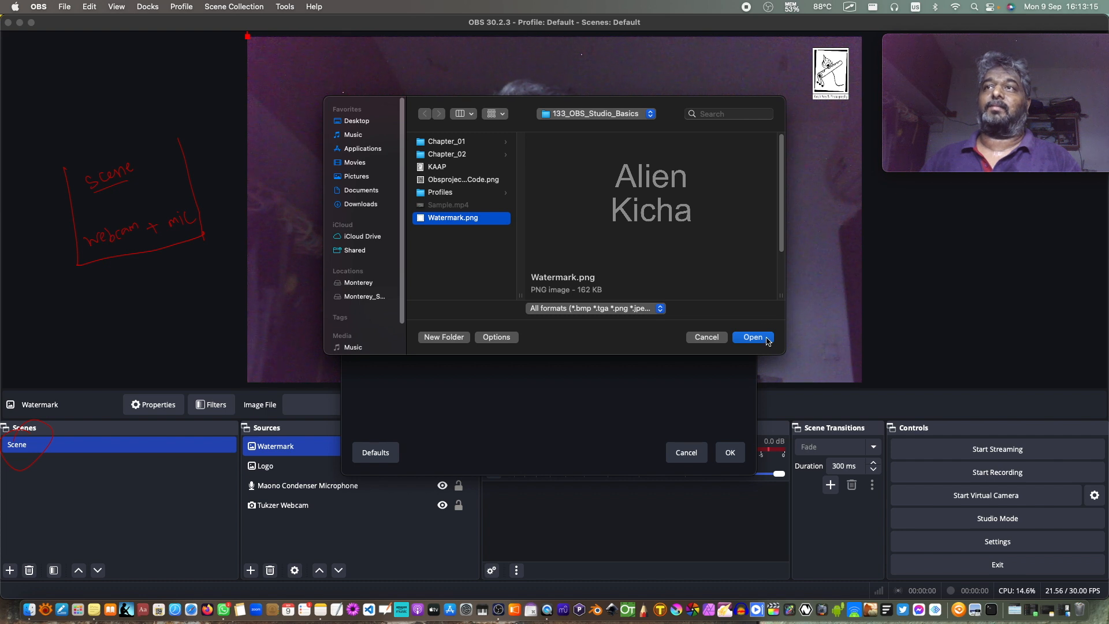
{"action": "key", "text": "Return"}
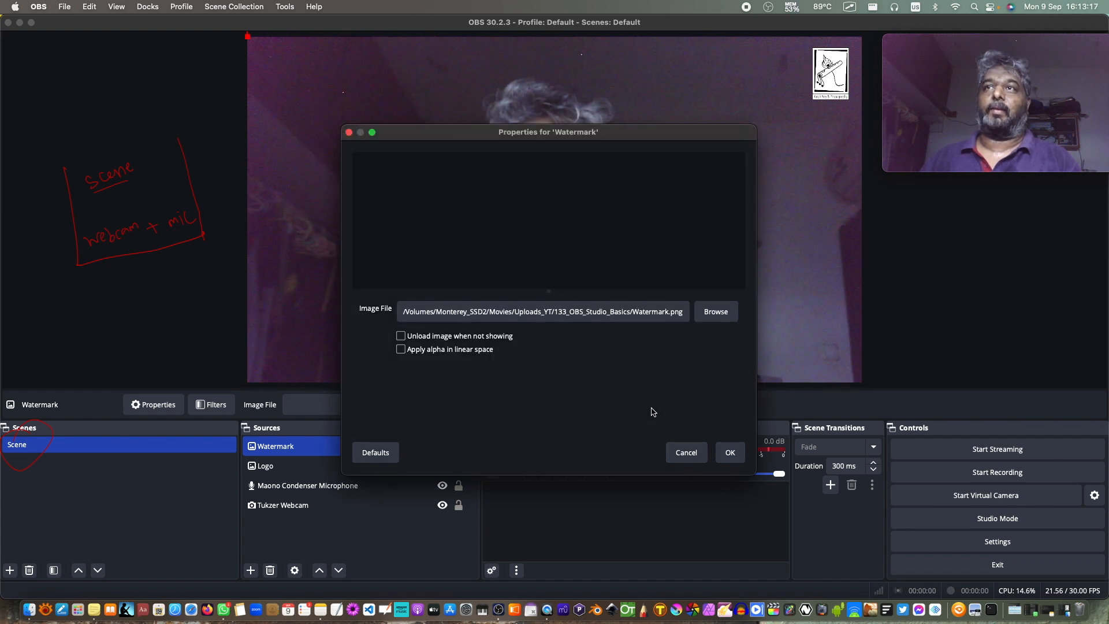
{"action": "left_click", "coordinate": [731, 453]}
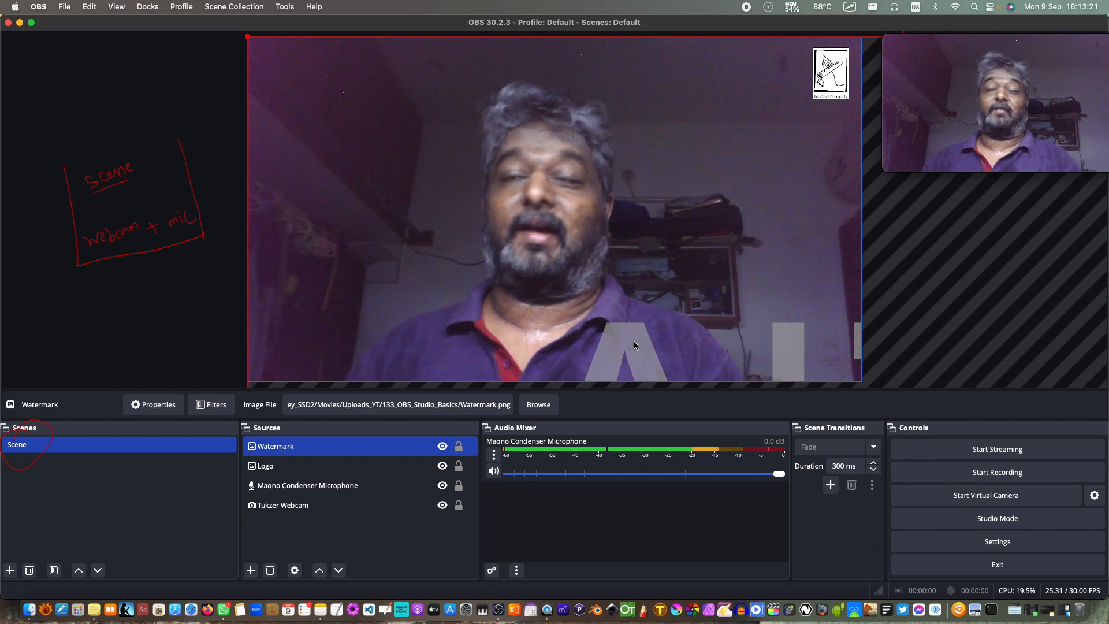
Scale the oversized watermark down and place it below the logo, about 134 px from the canvas's right edge and 460 px from its top.
{"action": "left_click_drag", "start_coordinate": [630, 341], "coordinate": [412, 94]}
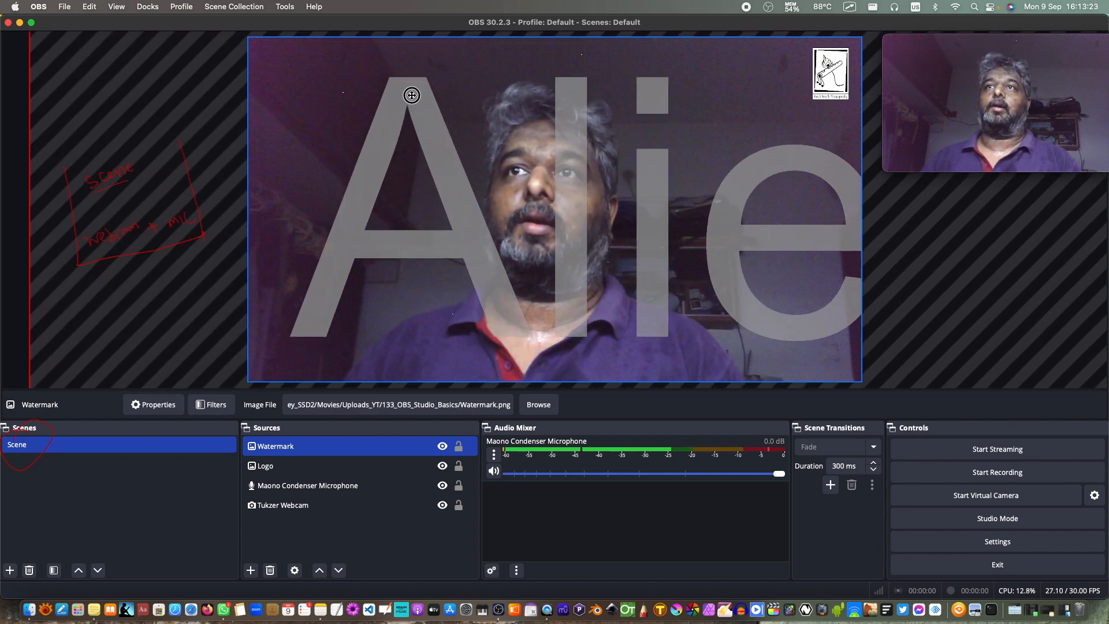
{"action": "left_click_drag", "start_coordinate": [554, 153], "coordinate": [106, 109]}
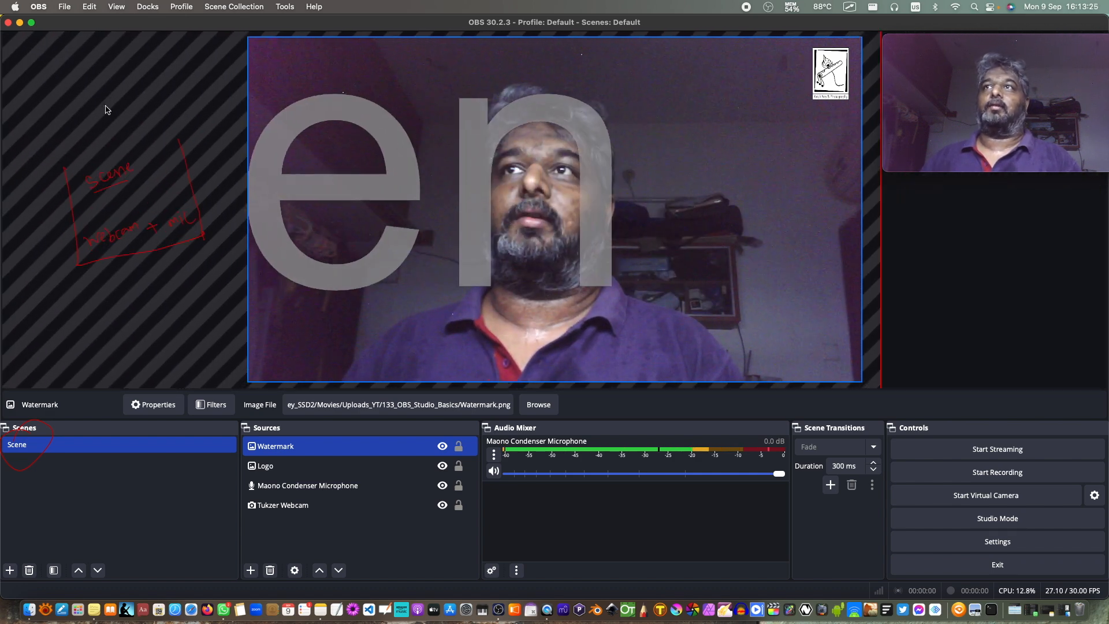
{"action": "left_click_drag", "start_coordinate": [631, 165], "coordinate": [564, 182]}
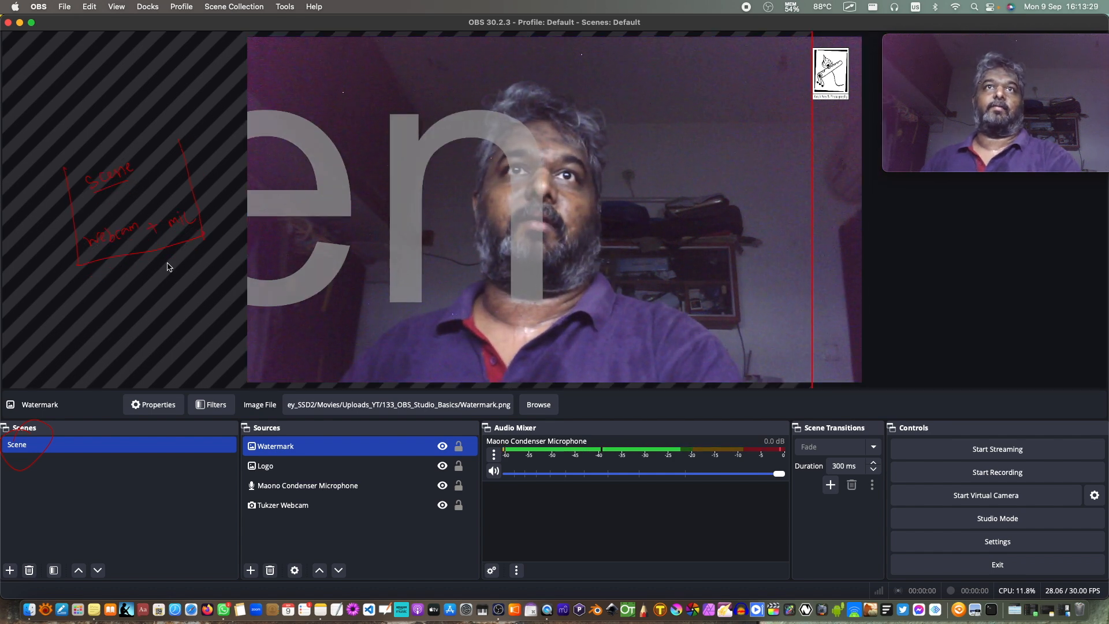
{"action": "left_click_drag", "start_coordinate": [778, 171], "coordinate": [666, 405]}
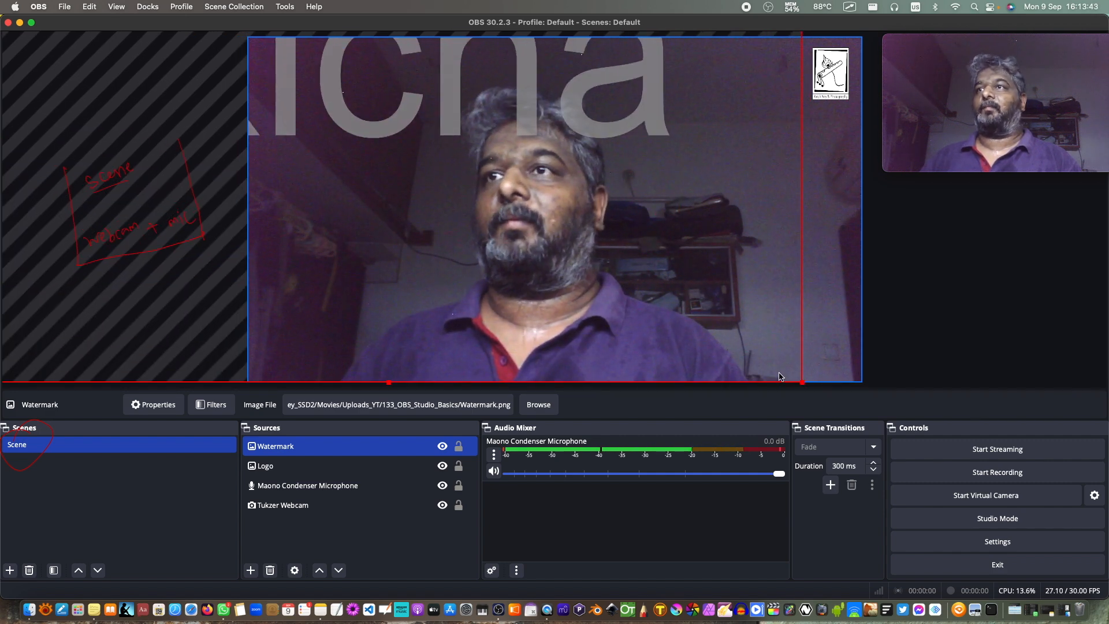
{"action": "left_click_drag", "start_coordinate": [805, 383], "coordinate": [628, 306]}
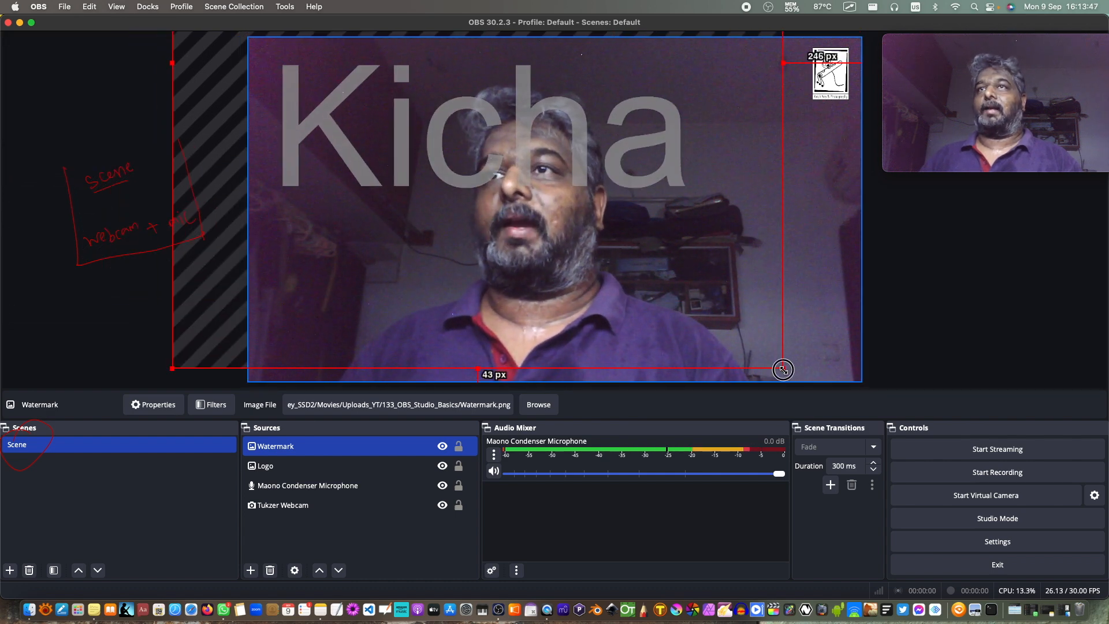
{"action": "left_click_drag", "start_coordinate": [783, 369], "coordinate": [648, 321]}
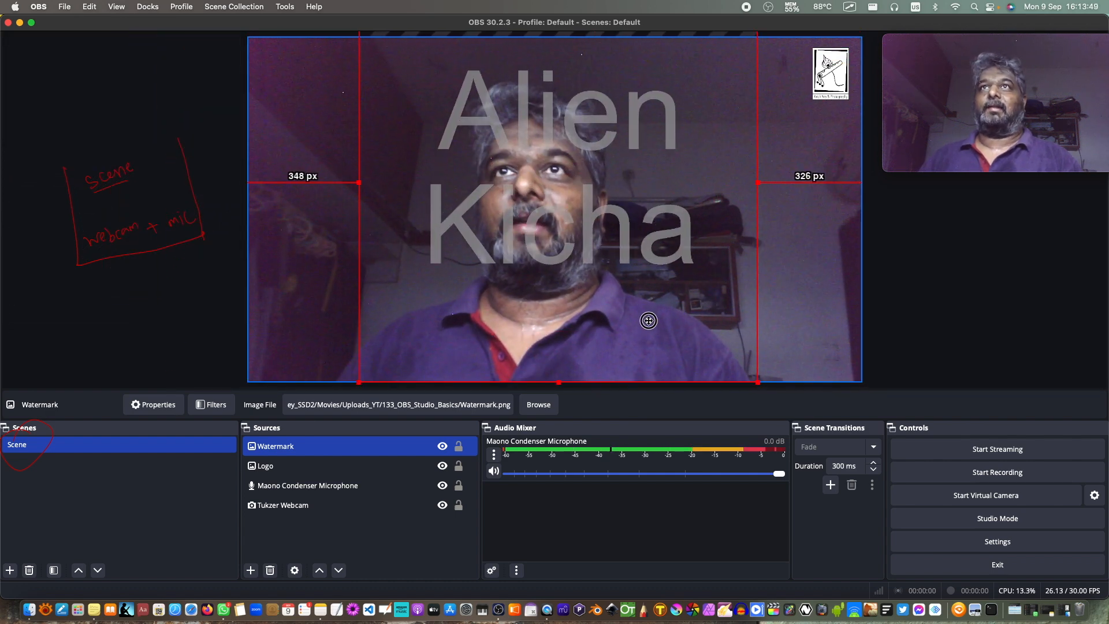
{"action": "left_click_drag", "start_coordinate": [757, 373], "coordinate": [458, 102]}
{"action": "left_click_drag", "start_coordinate": [414, 56], "coordinate": [784, 218]}
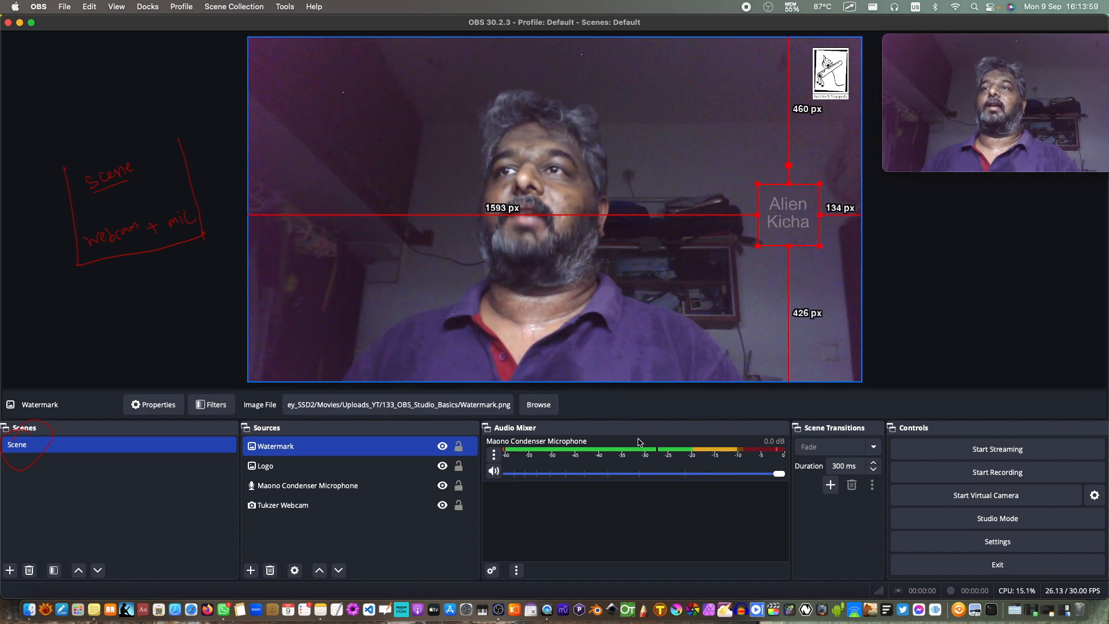
{"action": "left_click", "coordinate": [392, 549]}
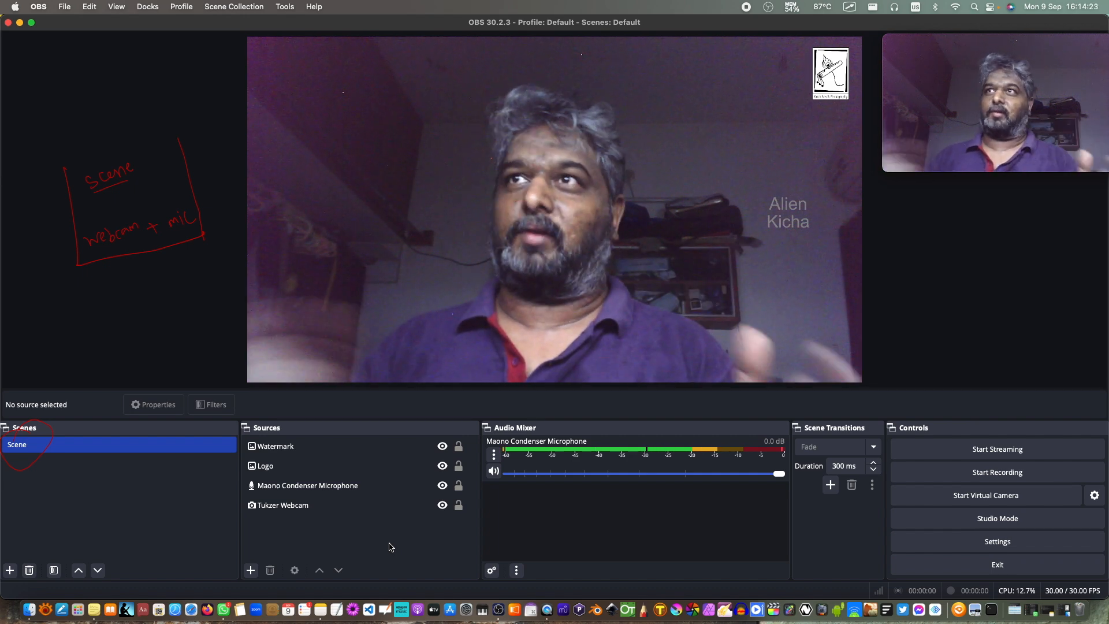
Add a Color Correction effect filter to the Watermark source under its default name, and close the filter settings.
{"action": "left_click", "coordinate": [279, 454]}
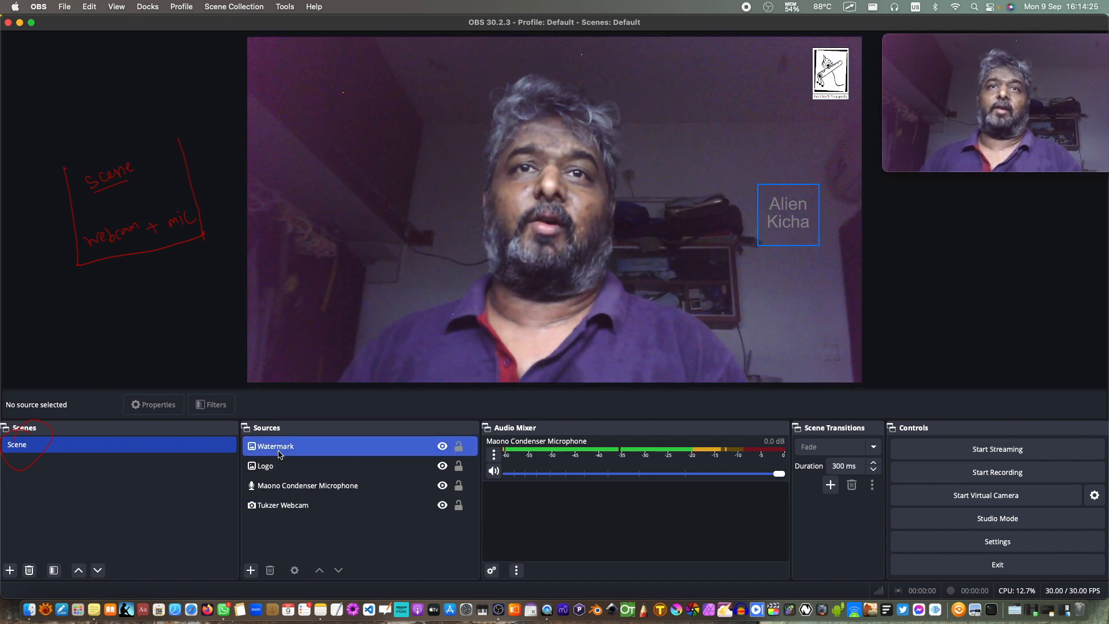
{"action": "right_click", "coordinate": [279, 450]}
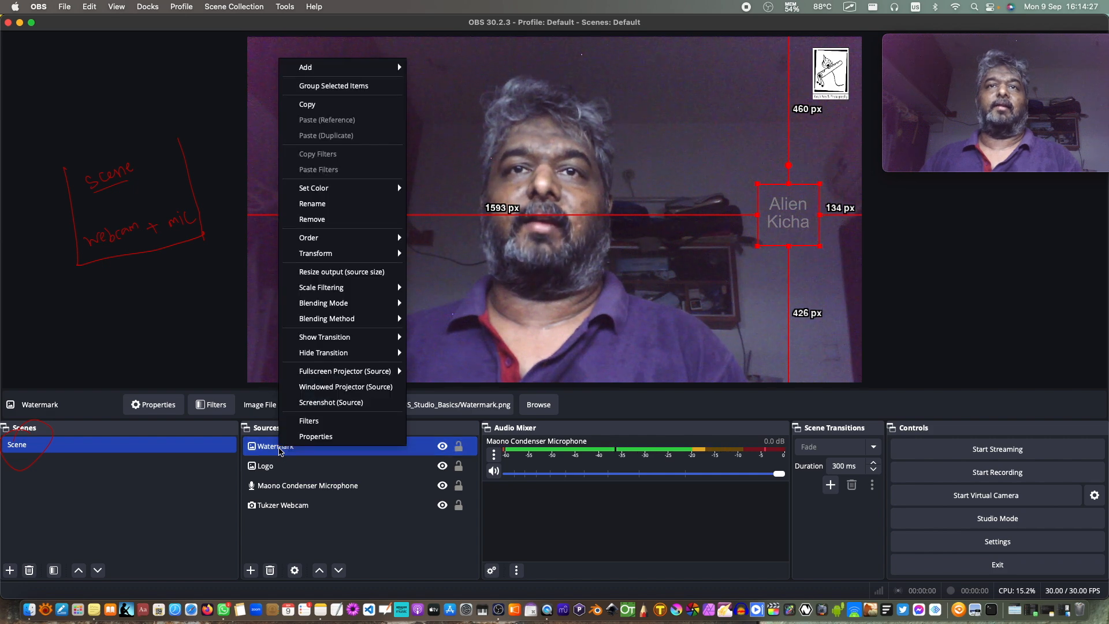
{"action": "left_click", "coordinate": [307, 421]}
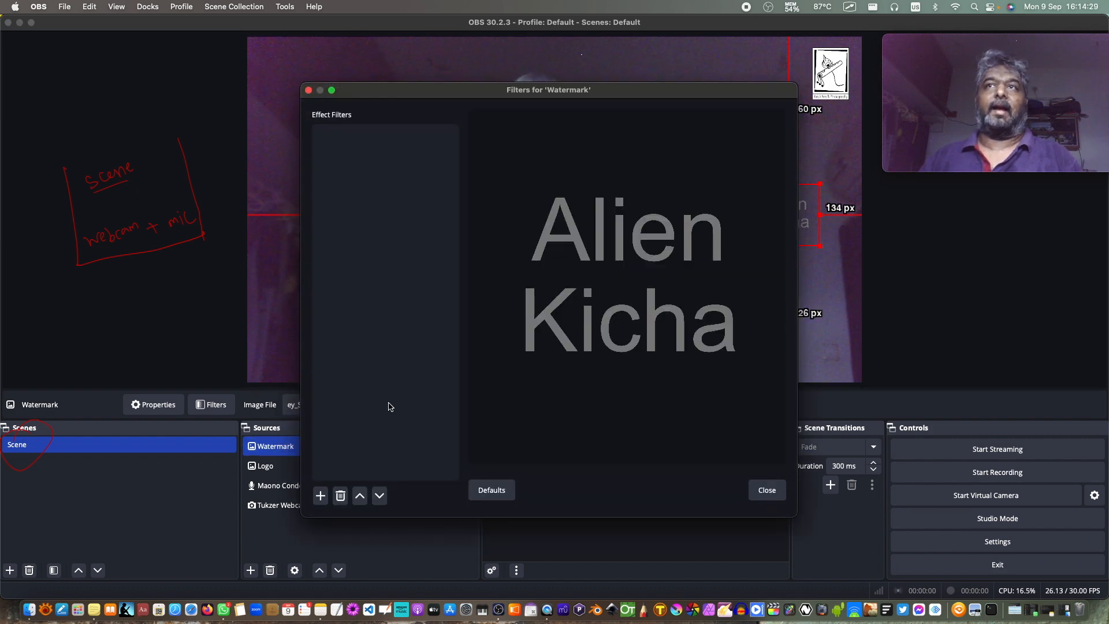
{"action": "left_click", "coordinate": [321, 496]}
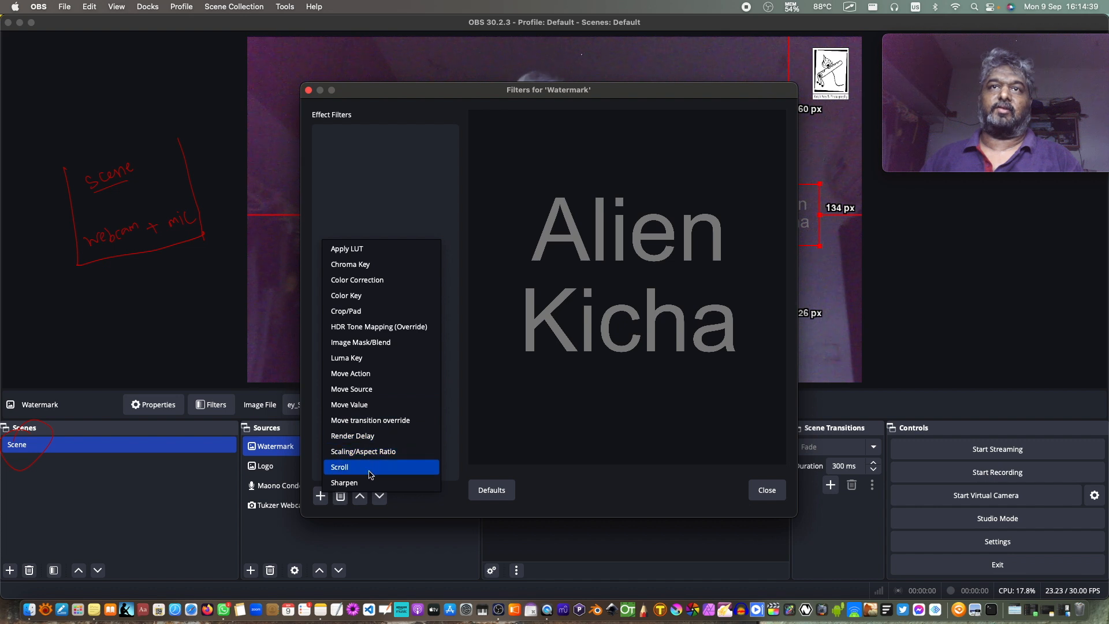
{"action": "left_click", "coordinate": [374, 280]}
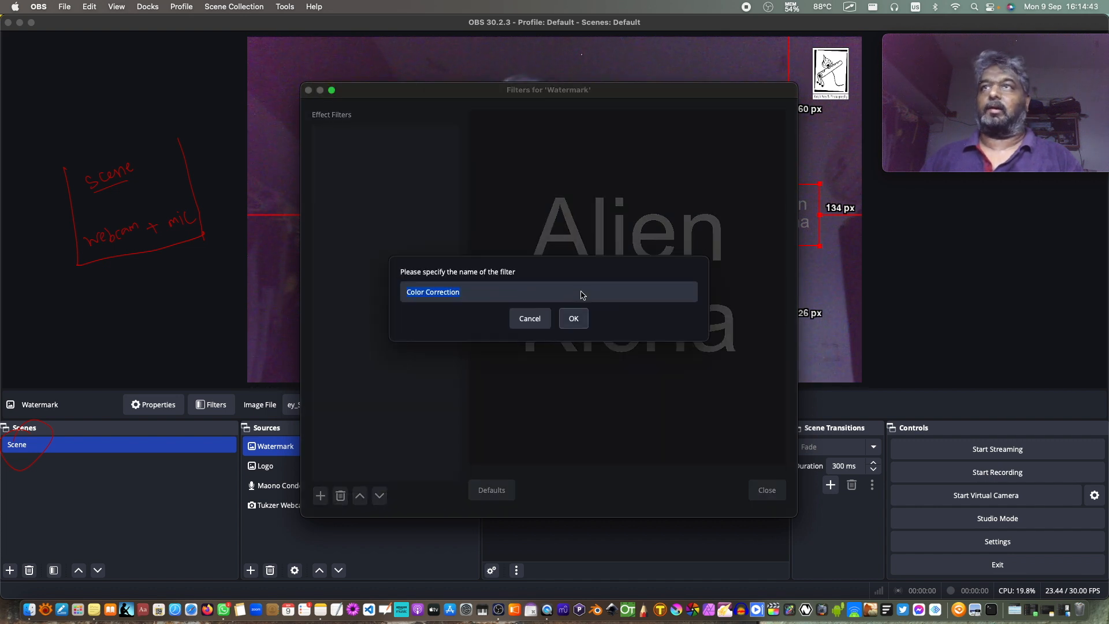
{"action": "left_click", "coordinate": [573, 320]}
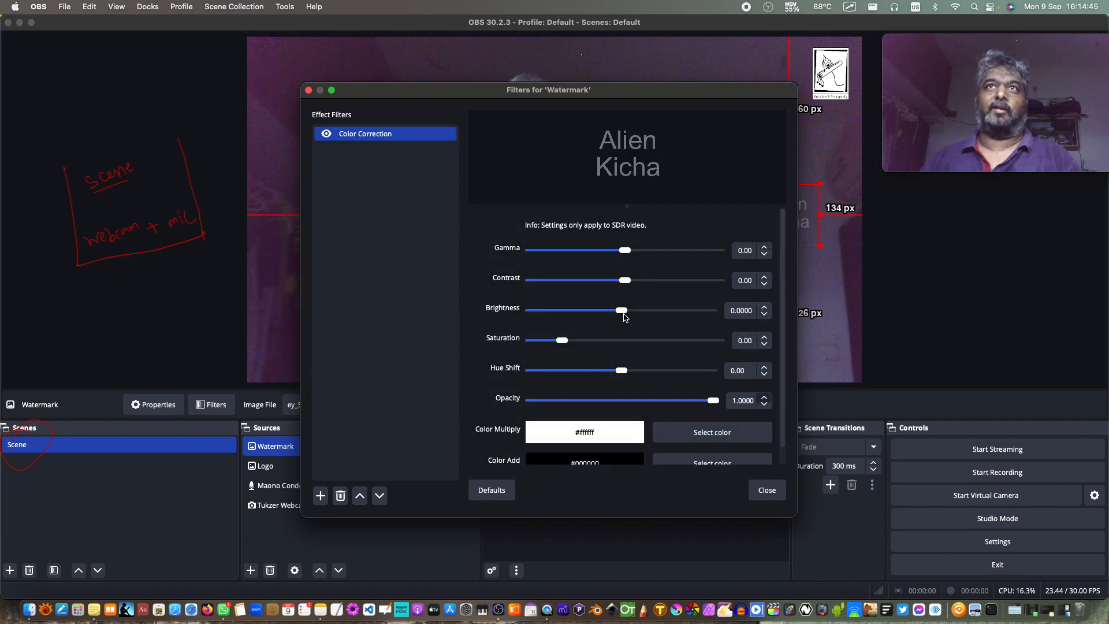
{"action": "left_click", "coordinate": [766, 490]}
Lower the opacity in the Watermark source's Color Correction filter to about 0.1741, keeping the filter window clear of the watermark in the preview.
{"action": "right_click", "coordinate": [392, 451]}
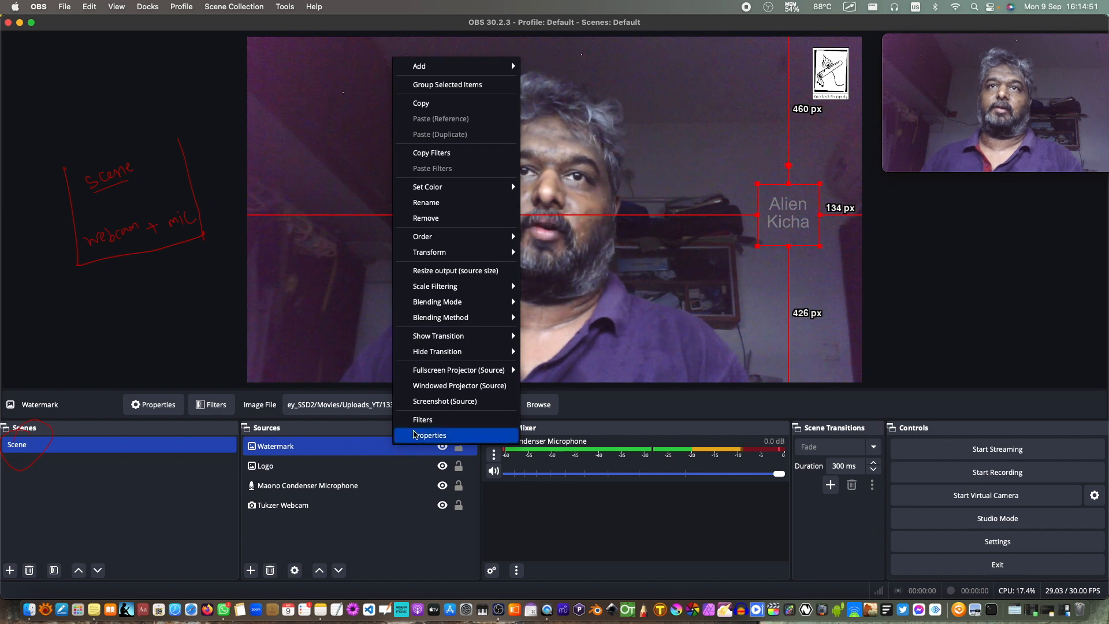
{"action": "left_click", "coordinate": [420, 421]}
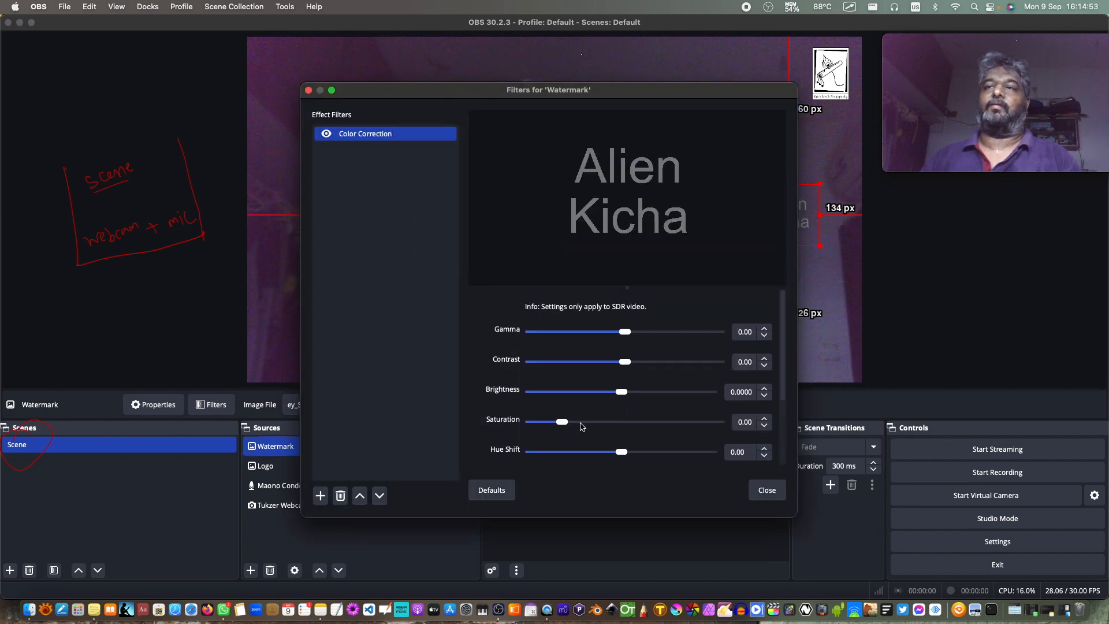
{"action": "scroll", "coordinate": [652, 388], "scroll_direction": "down", "scroll_amount": 4}
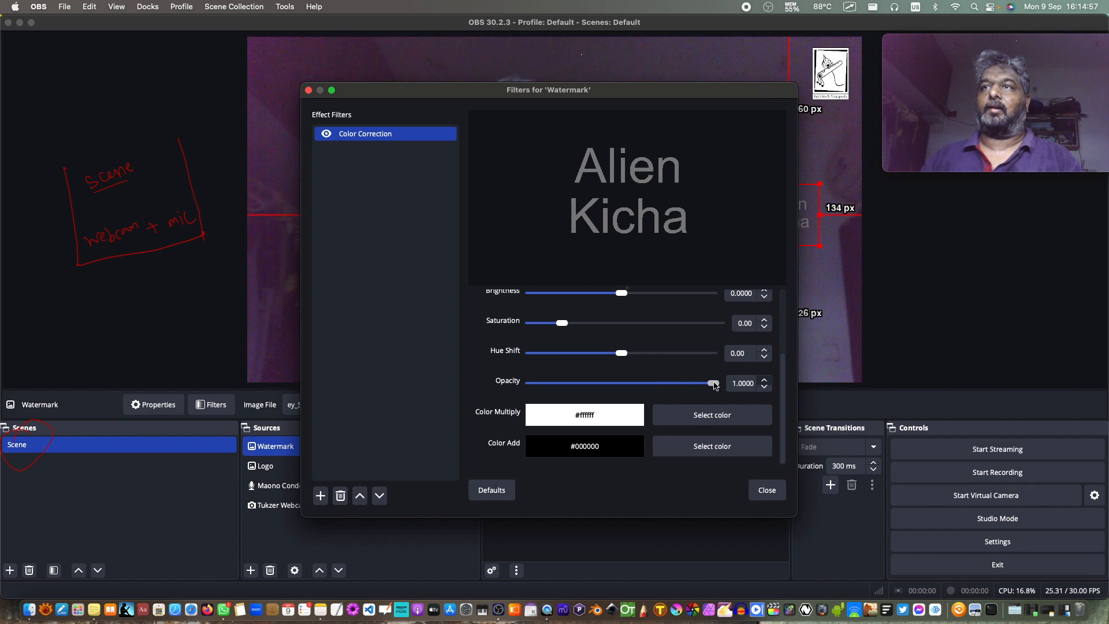
{"action": "left_click_drag", "start_coordinate": [693, 92], "coordinate": [336, 77]}
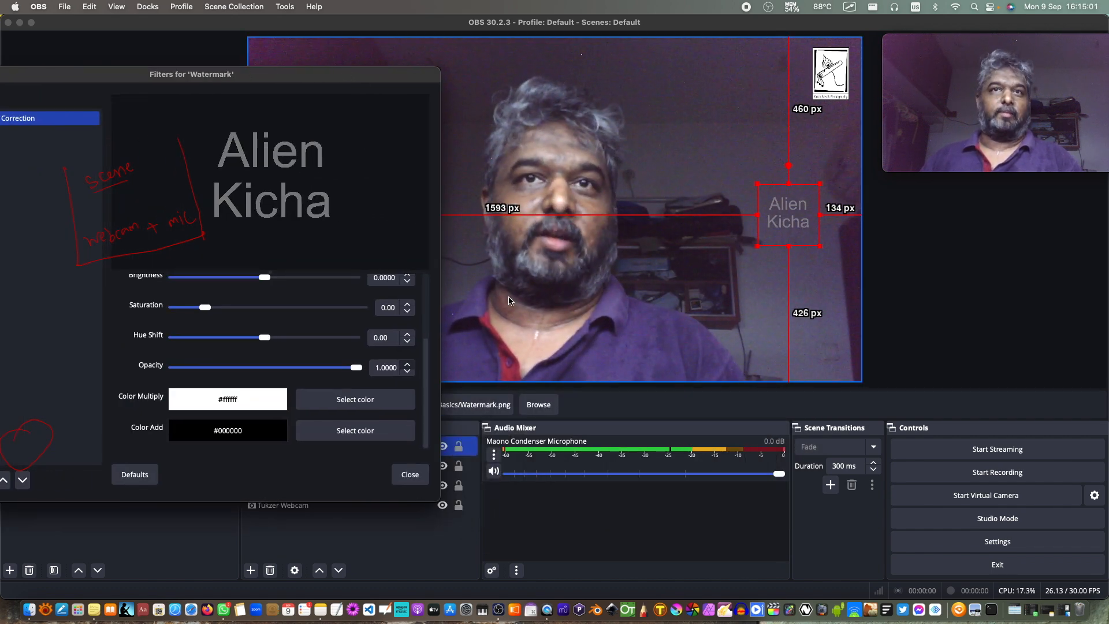
{"action": "left_click_drag", "start_coordinate": [358, 370], "coordinate": [208, 374]}
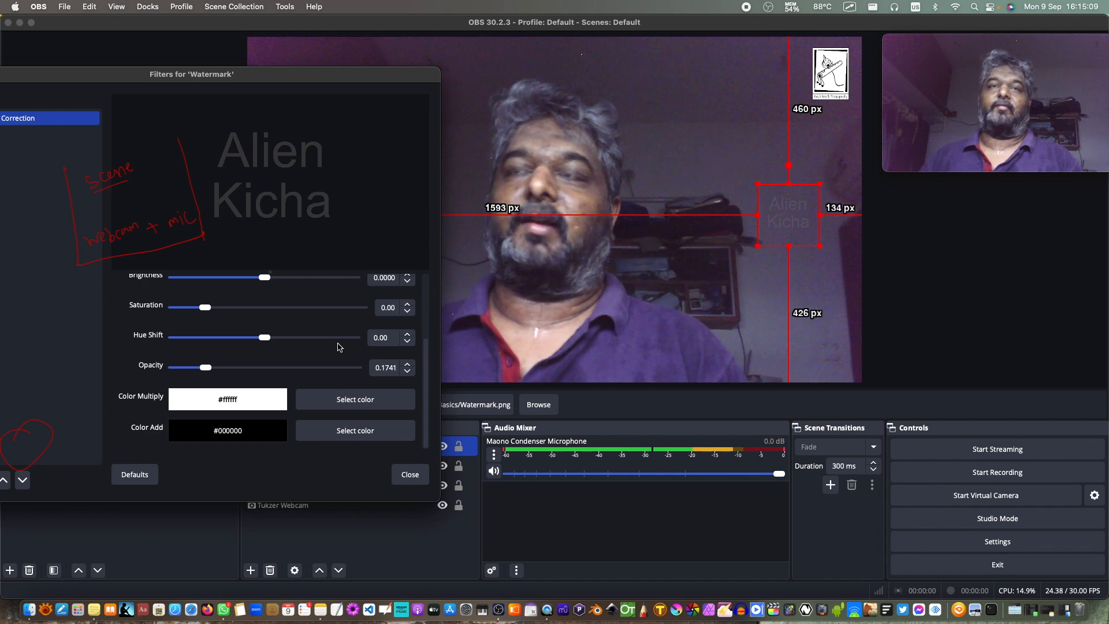
{"action": "left_click", "coordinate": [410, 475]}
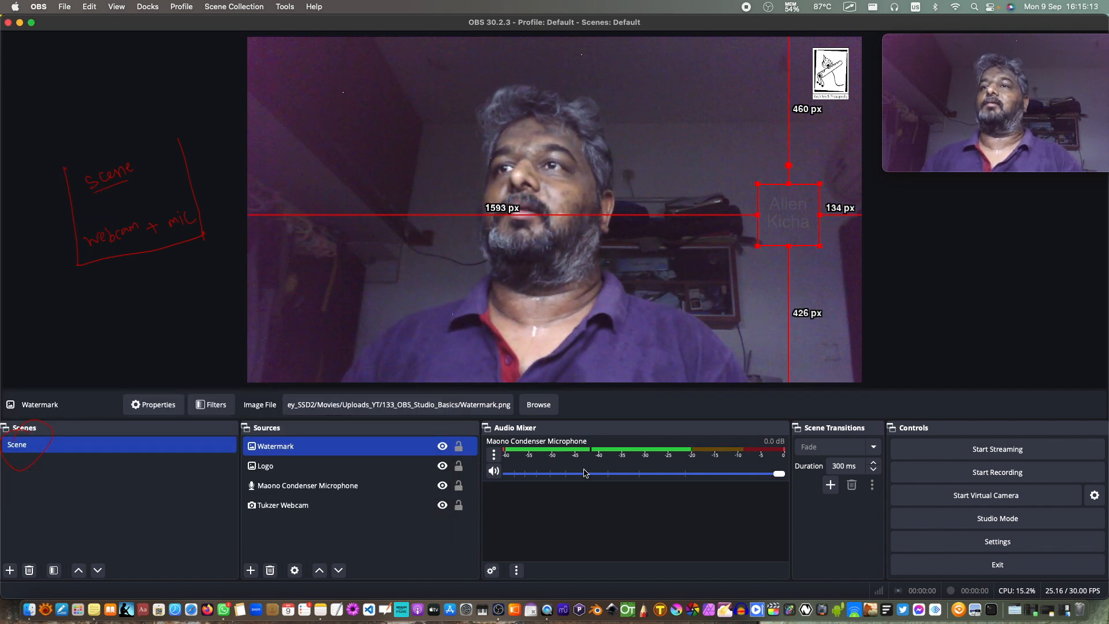
Add a FreeType 2 text source named Watermark_02 in Helvetica, showing the same wording as the faint image watermark.
{"action": "left_click", "coordinate": [383, 539]}
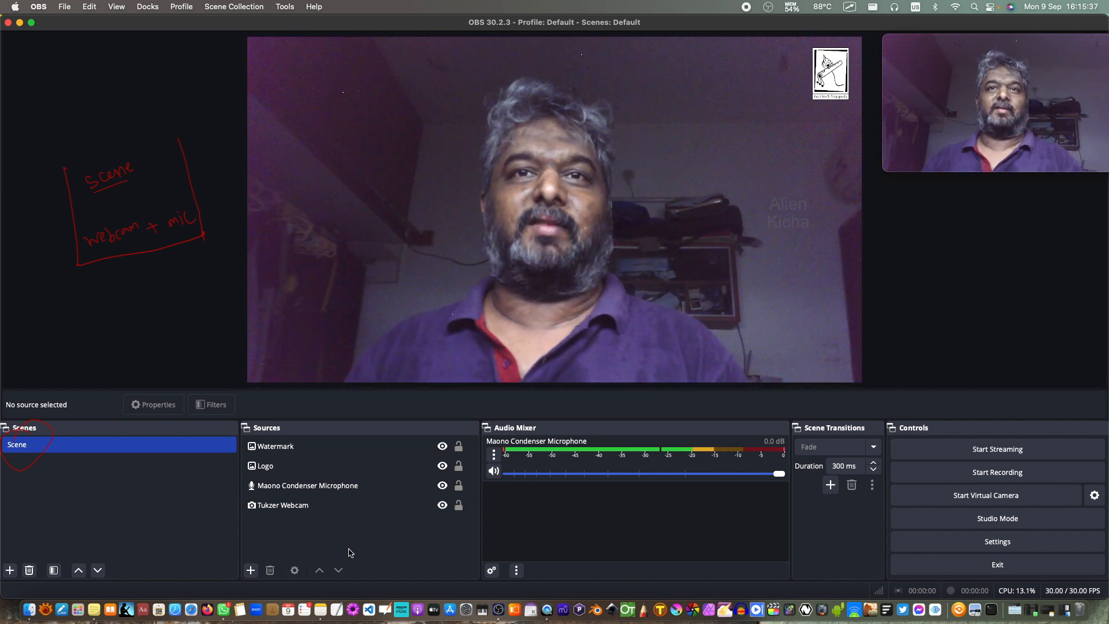
{"action": "left_click", "coordinate": [251, 570]}
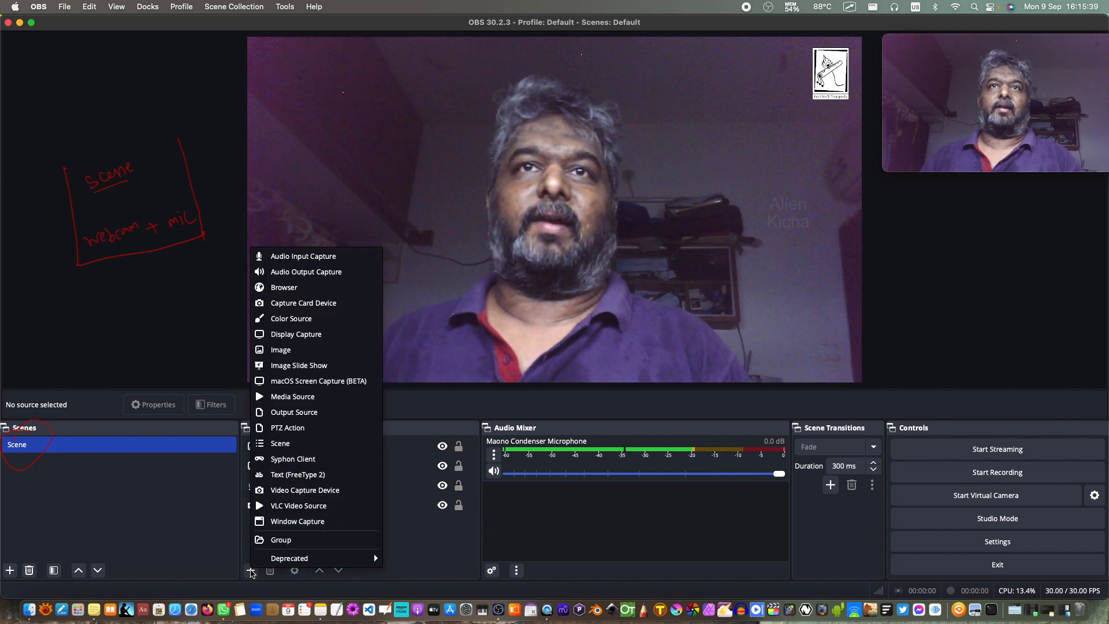
{"action": "mouse_move", "coordinate": [277, 559]}
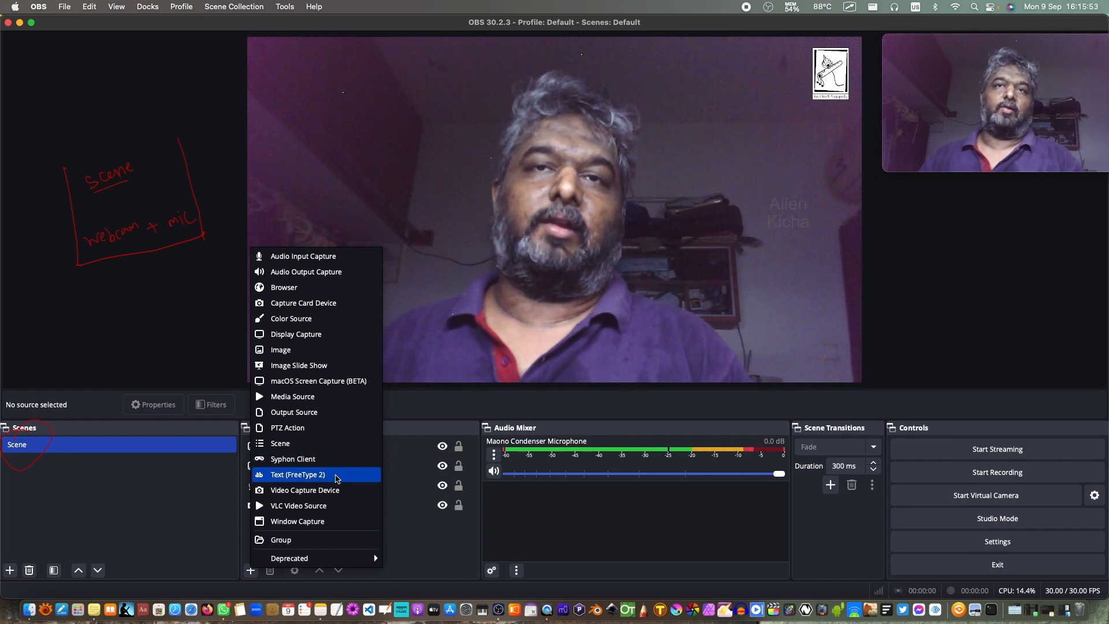
{"action": "left_click", "coordinate": [336, 478]}
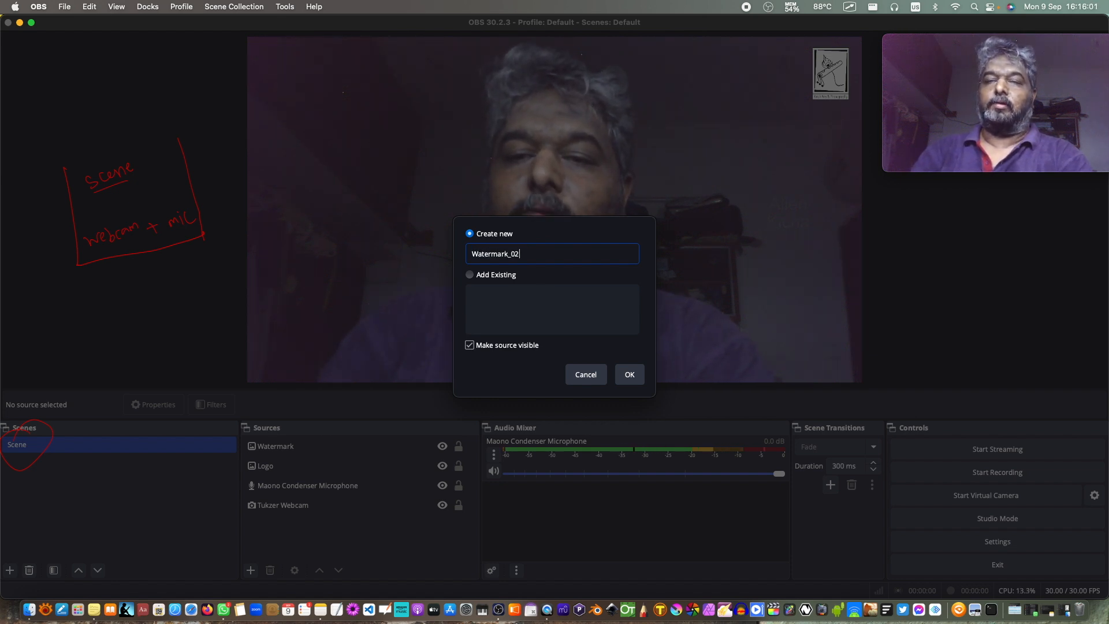
{"action": "left_click", "coordinate": [623, 376]}
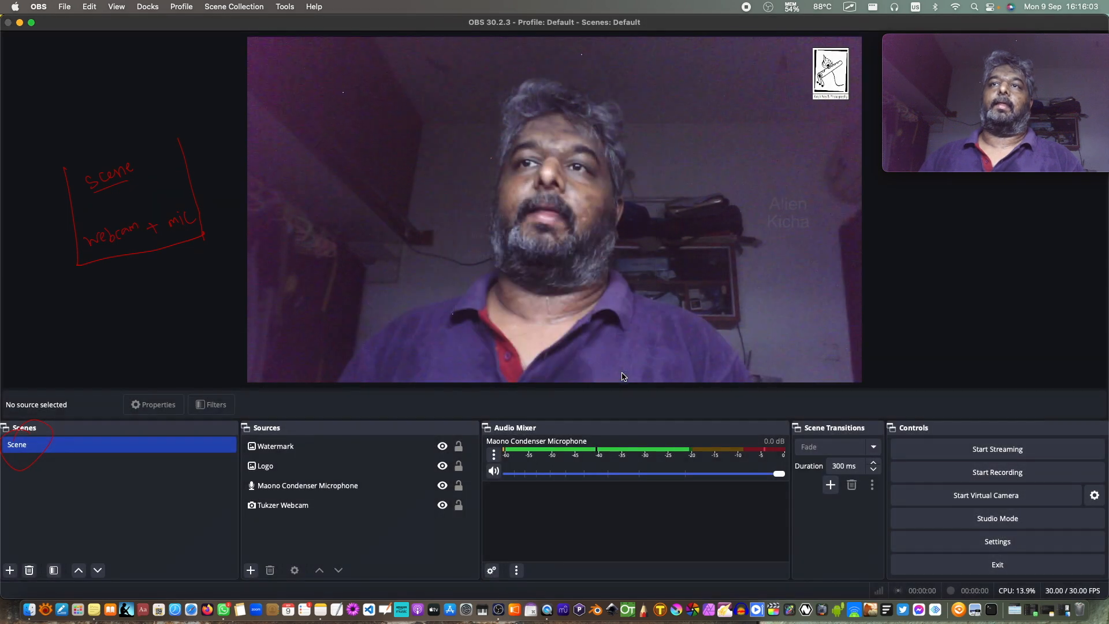
{"action": "left_click", "coordinate": [485, 388]}
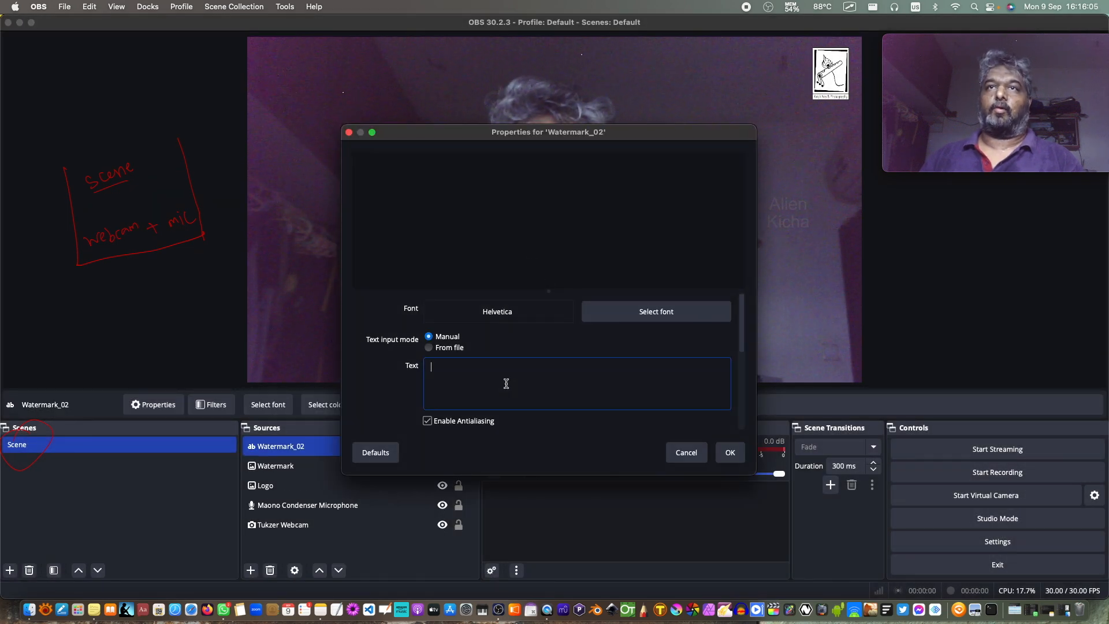
{"action": "type", "text": "Alien"}
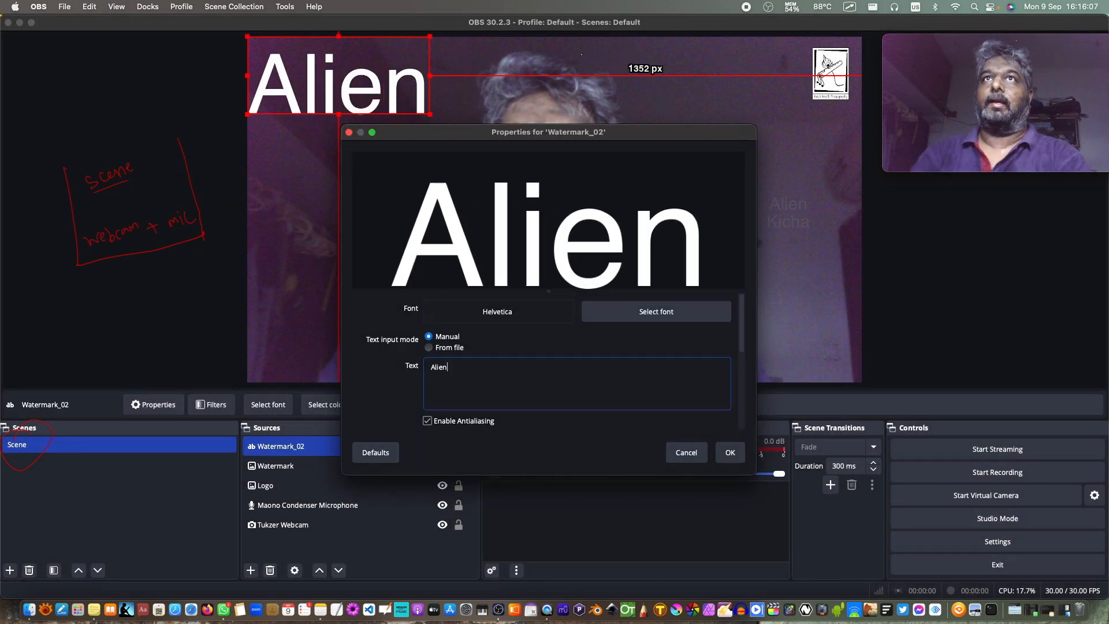
{"action": "type", "text": " Kicha"}
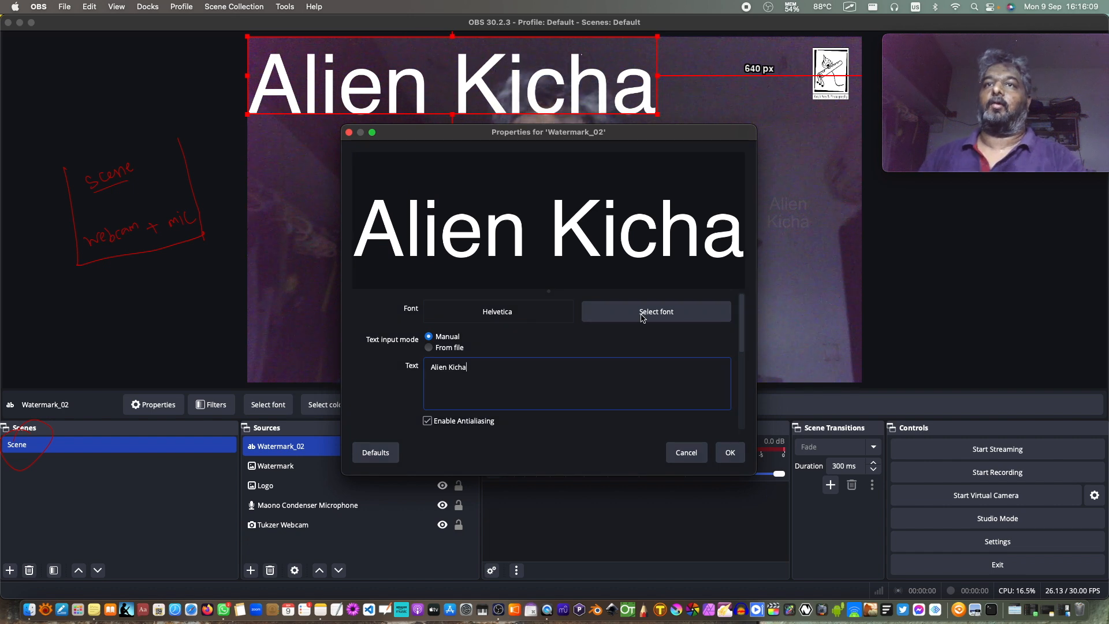
{"action": "left_click", "coordinate": [730, 452]}
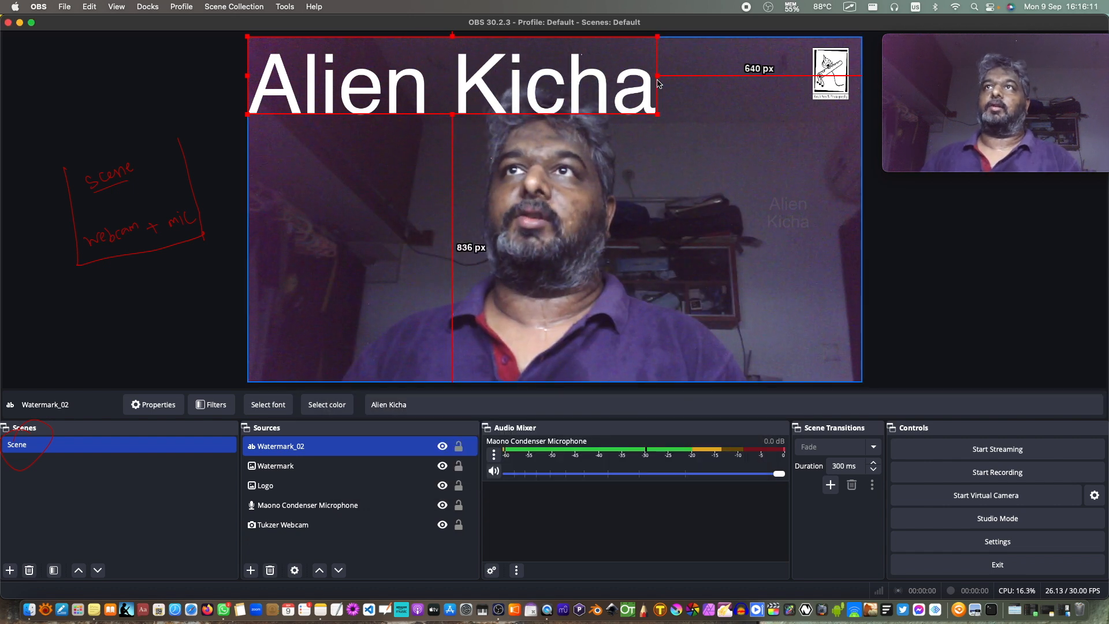
Scale the Watermark_02 text down and place it about 105 px from the canvas's left edge and 143 px from its bottom.
{"action": "left_click_drag", "start_coordinate": [658, 37], "coordinate": [359, 362]}
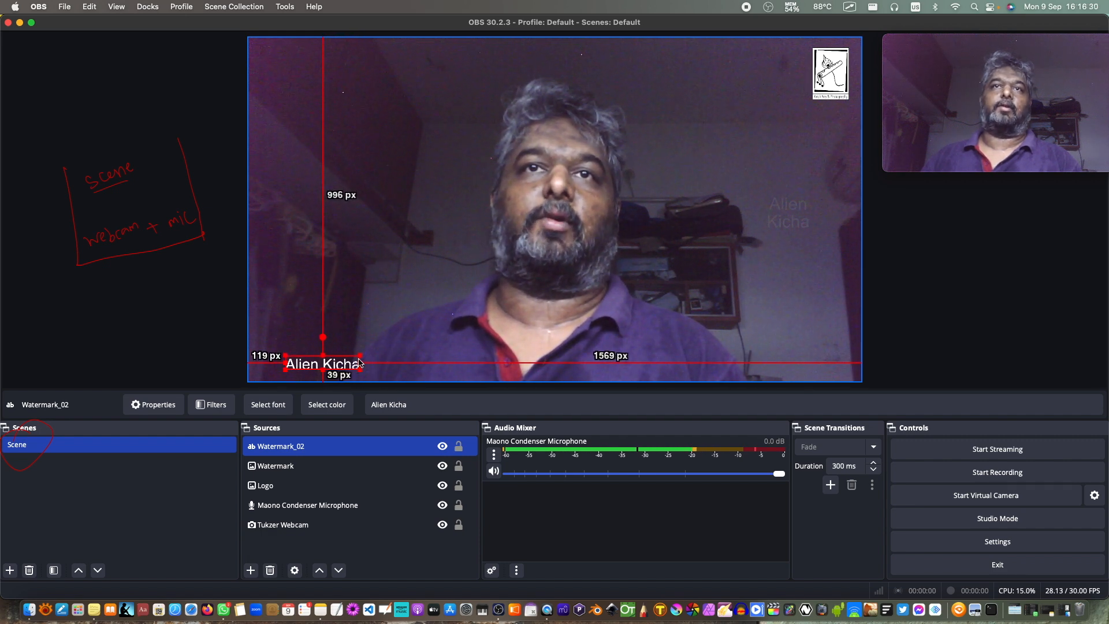
{"action": "left_click", "coordinate": [395, 558]}
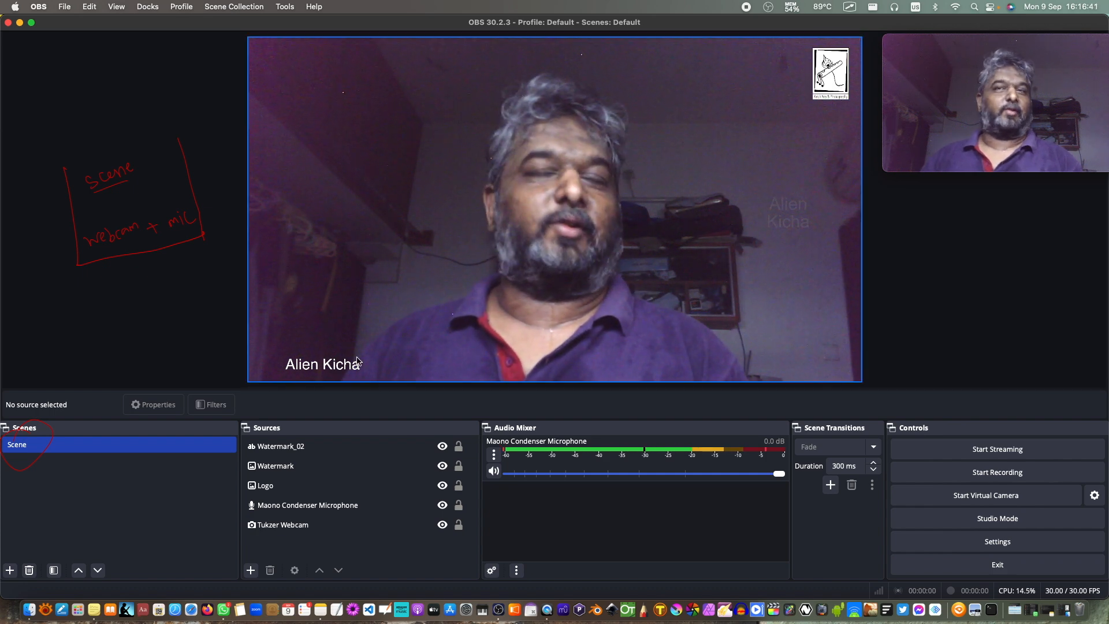
{"action": "left_click_drag", "start_coordinate": [324, 362], "coordinate": [319, 300]}
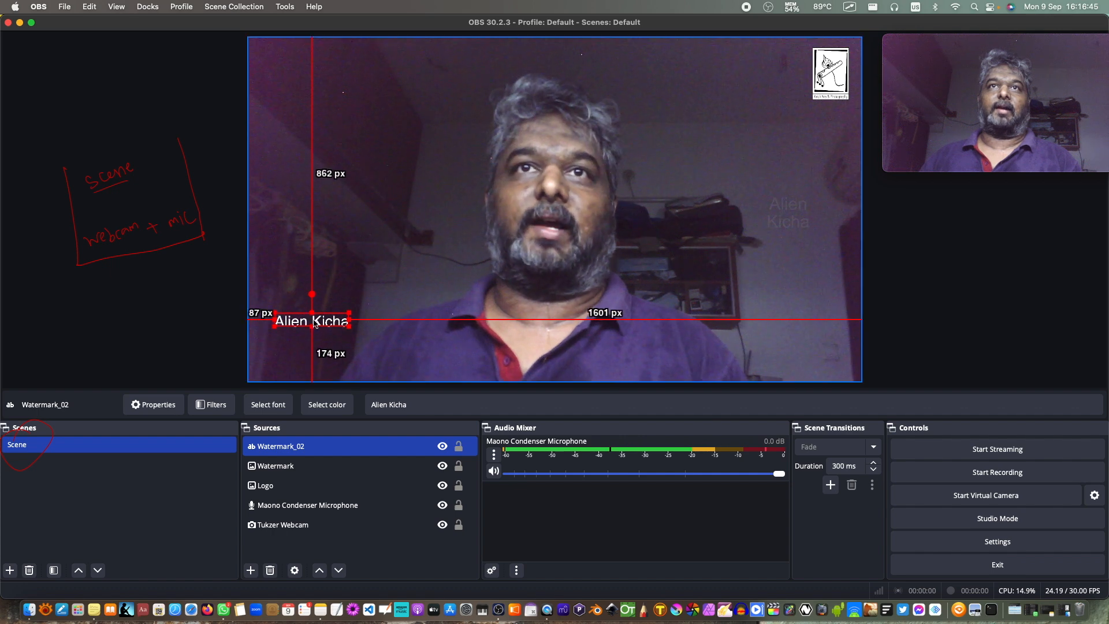
{"action": "left_click", "coordinate": [363, 505]}
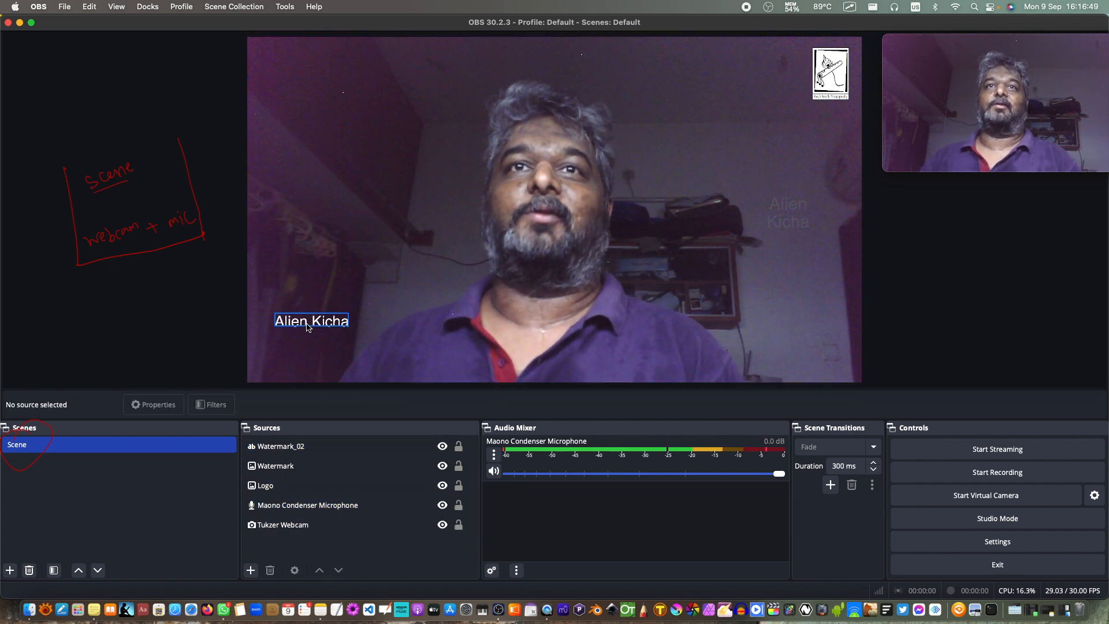
{"action": "mouse_move", "coordinate": [310, 325]}
{"action": "left_mouse_down"}
{"action": "mouse_move", "coordinate": [303, 282]}
{"action": "mouse_move", "coordinate": [303, 326]}
{"action": "mouse_move", "coordinate": [317, 334]}
{"action": "left_mouse_up"}
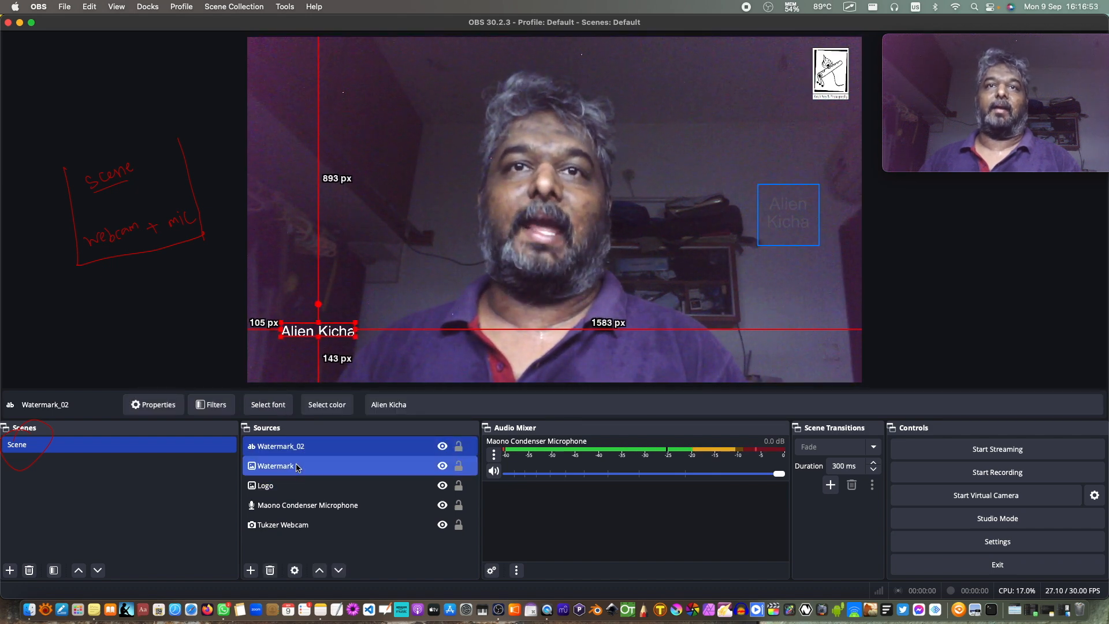
Replace the Watermark_02 text with three lines: the presenter's full name, "Fine Art Photographer" and "Distance Skater".
{"action": "right_click", "coordinate": [298, 449]}
{"action": "double_click", "coordinate": [275, 451]}
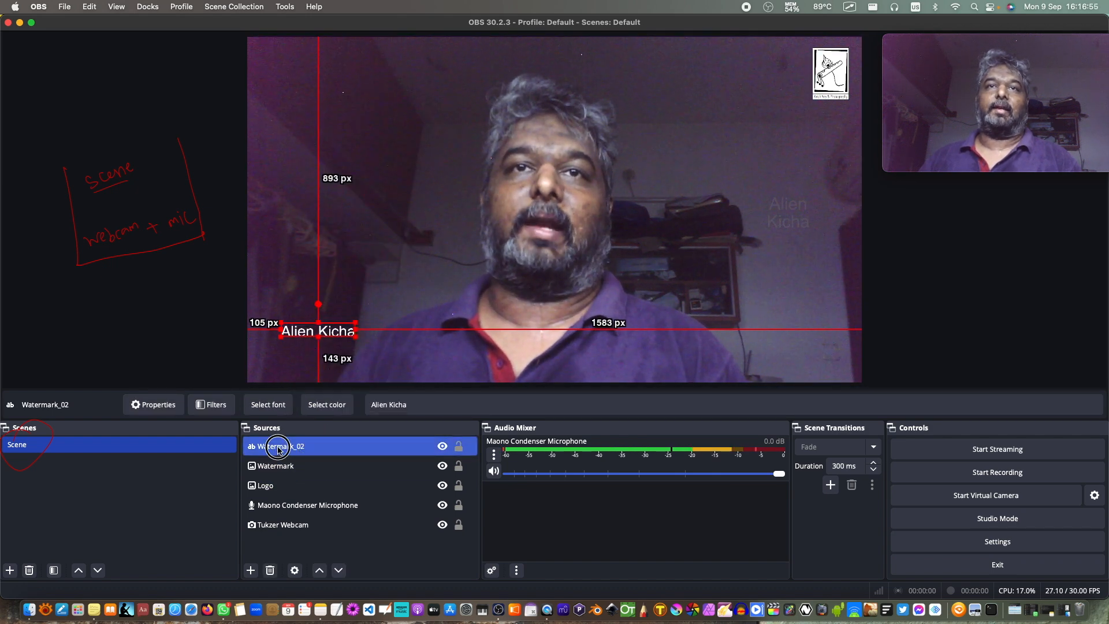
{"action": "left_click_drag", "start_coordinate": [474, 362], "coordinate": [388, 354]}
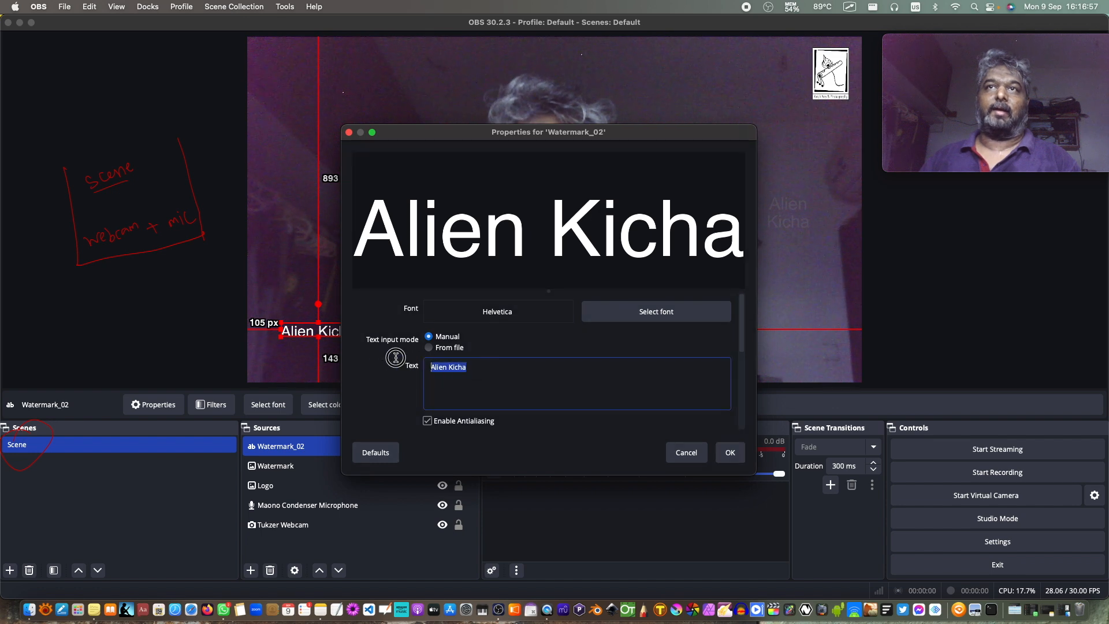
{"action": "type", "text": "Krish"}
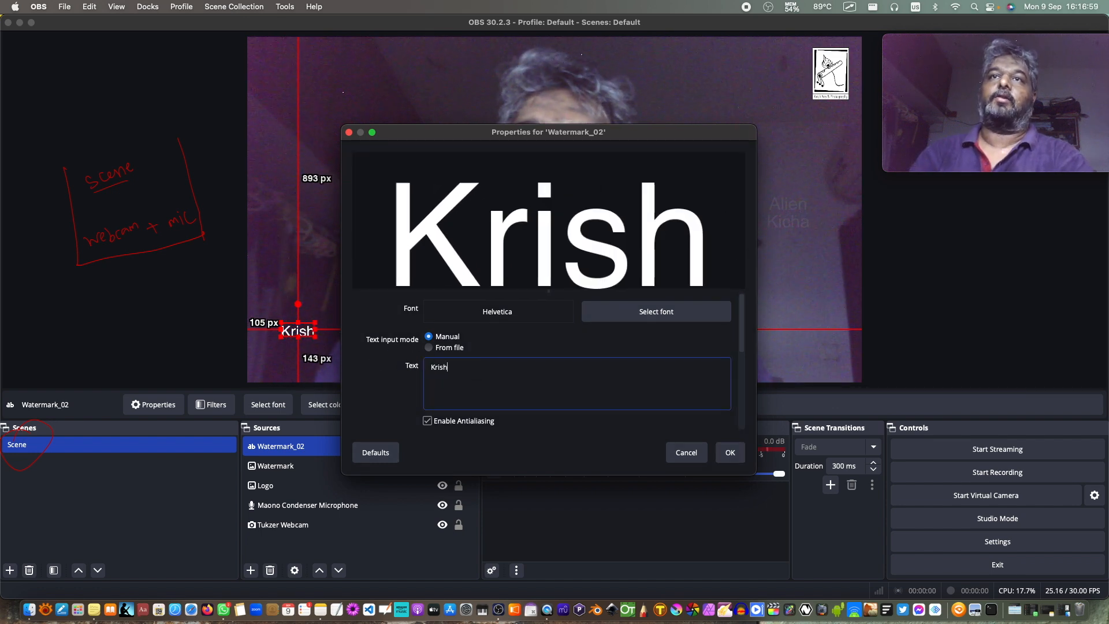
{"action": "type", "text": "nan Srinivasan"}
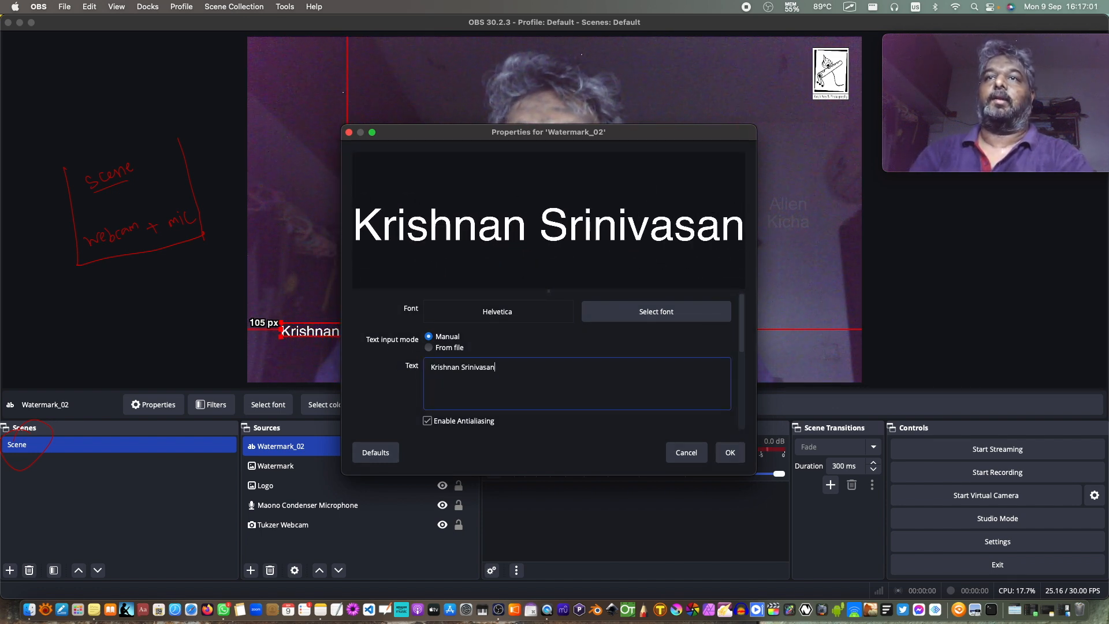
{"action": "key", "text": "Return"}
{"action": "type", "text": "Fine Art"}
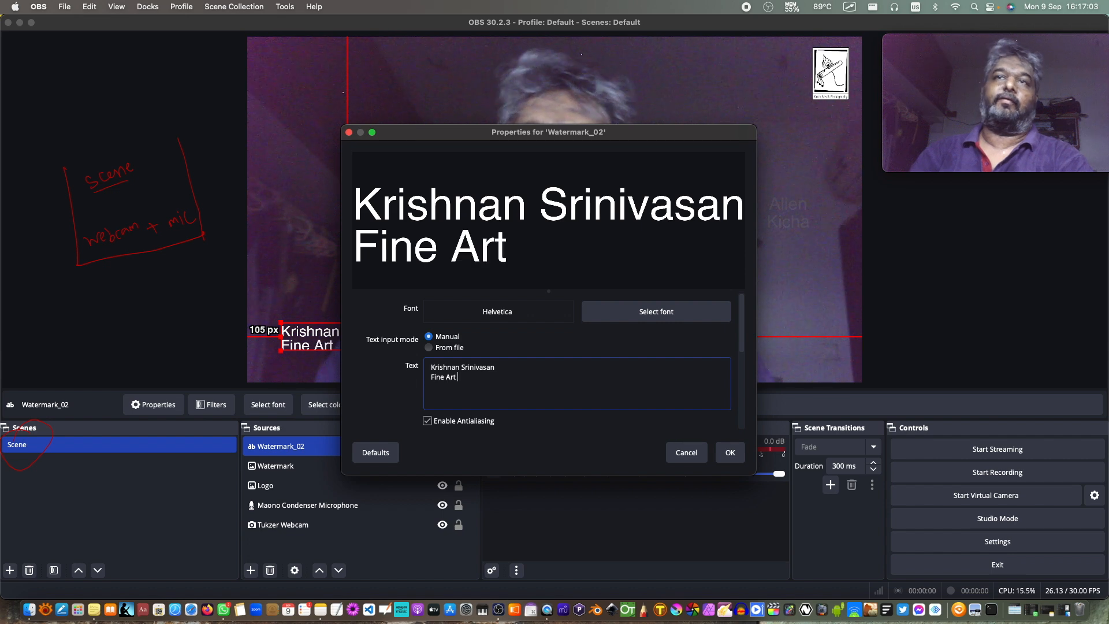
{"action": "type", "text": " Photographer "}
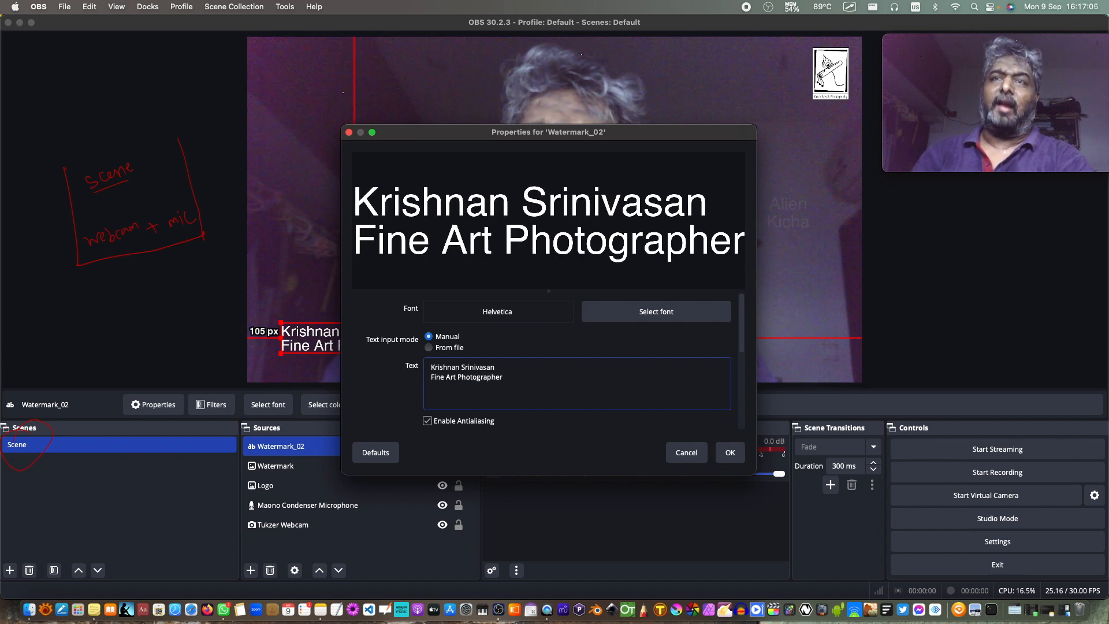
{"action": "type", "text": "Distance Skater"}
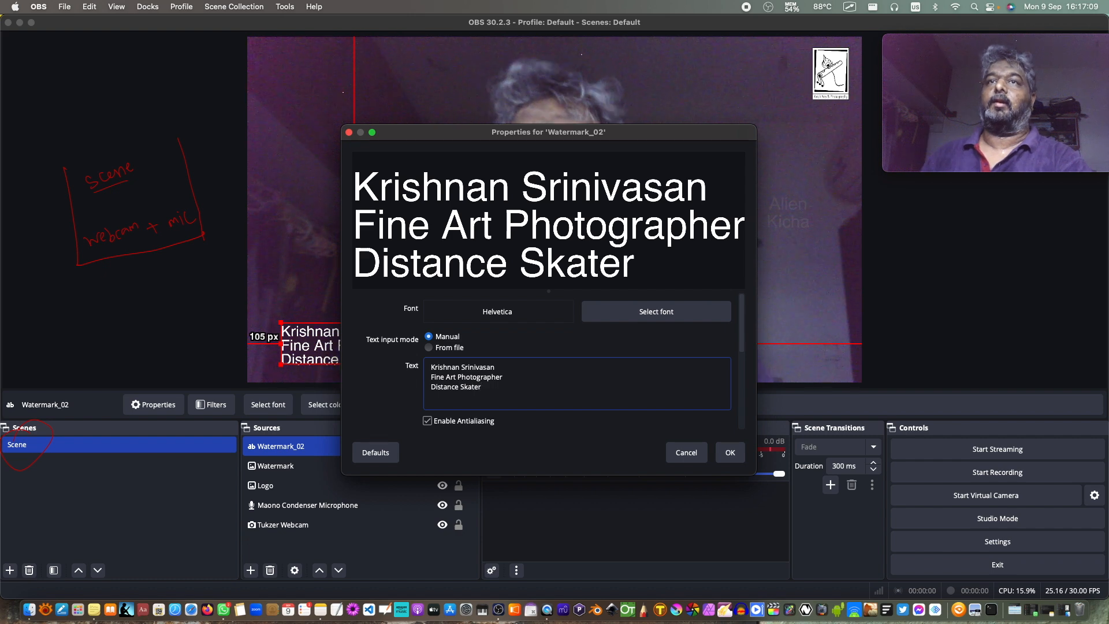
{"action": "left_click", "coordinate": [729, 453]}
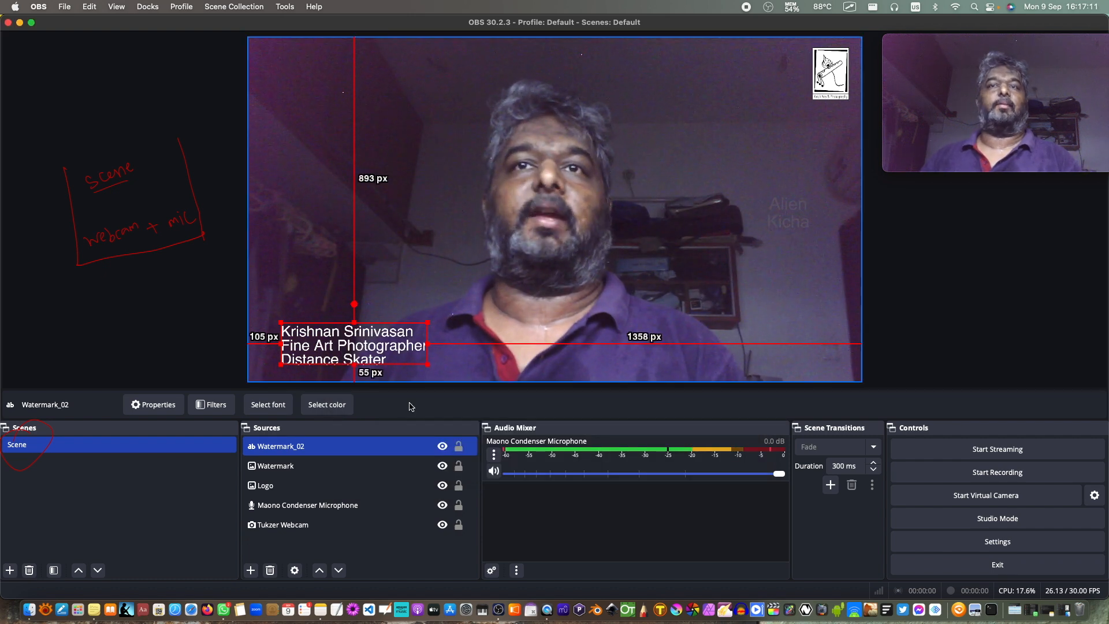
{"action": "left_click", "coordinate": [365, 553]}
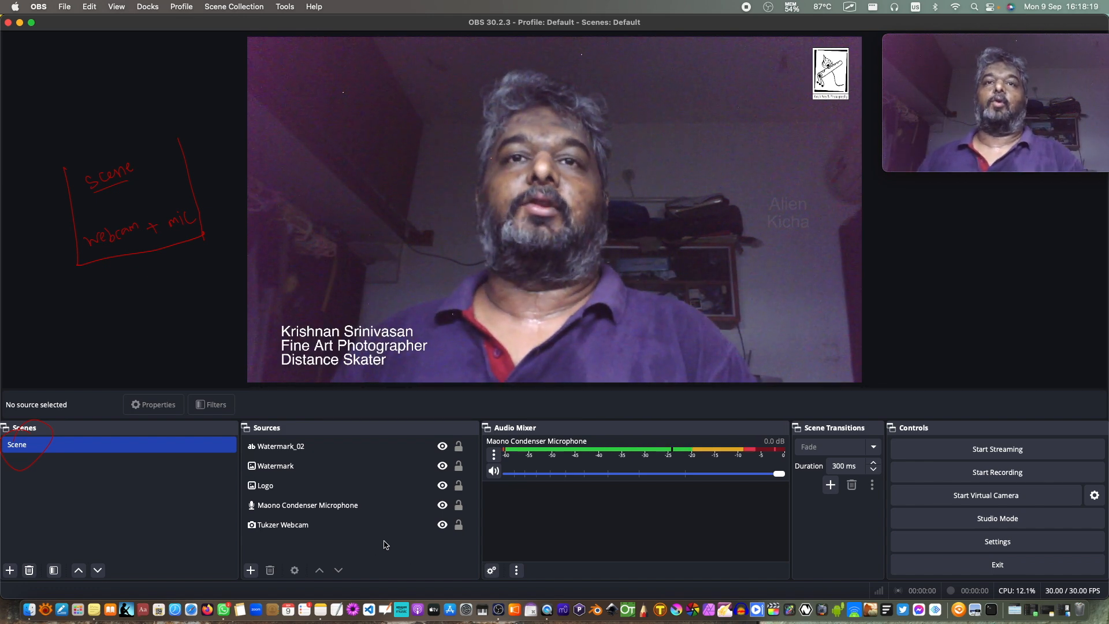
Add a Color Correction effect filter to the Watermark_02 source under its default name.
{"action": "left_click", "coordinate": [290, 447]}
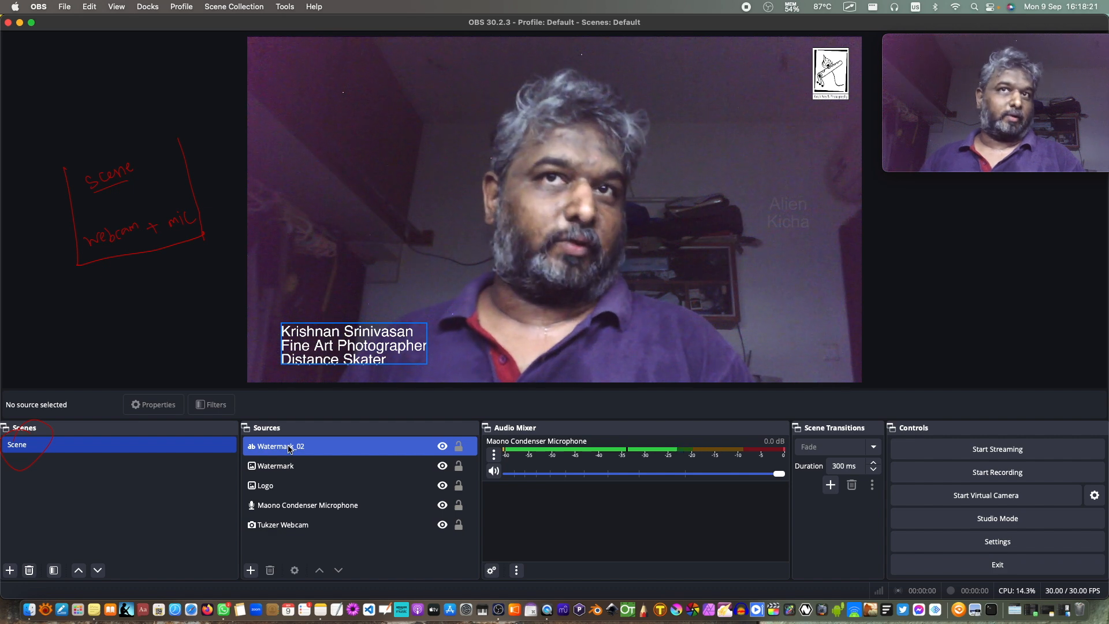
{"action": "right_click", "coordinate": [290, 448]}
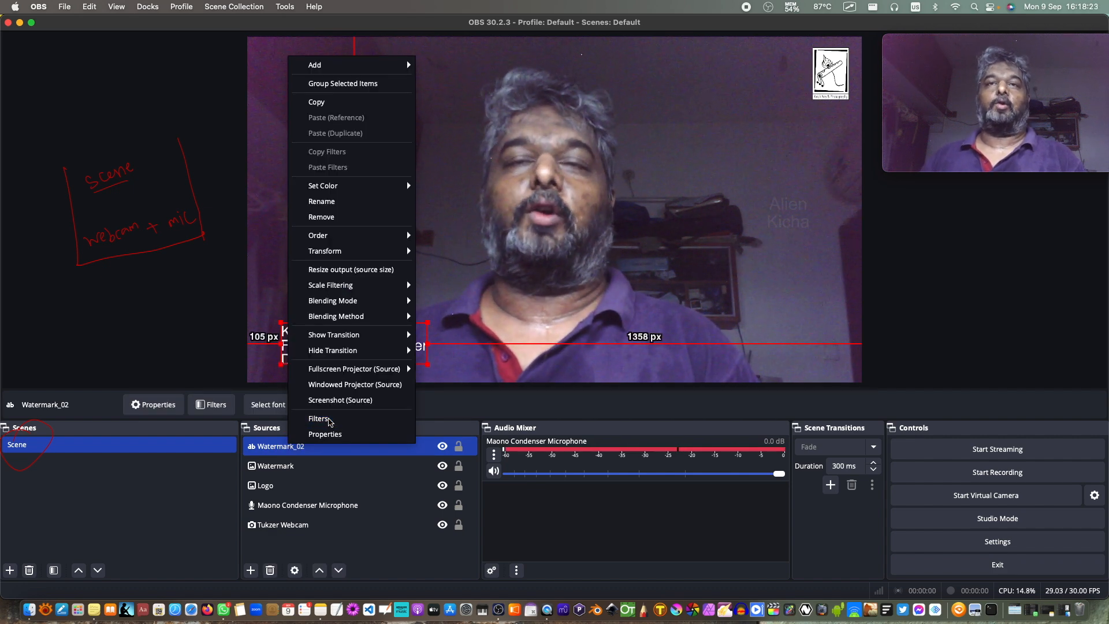
{"action": "left_click", "coordinate": [330, 421]}
{"action": "left_click", "coordinate": [321, 495]}
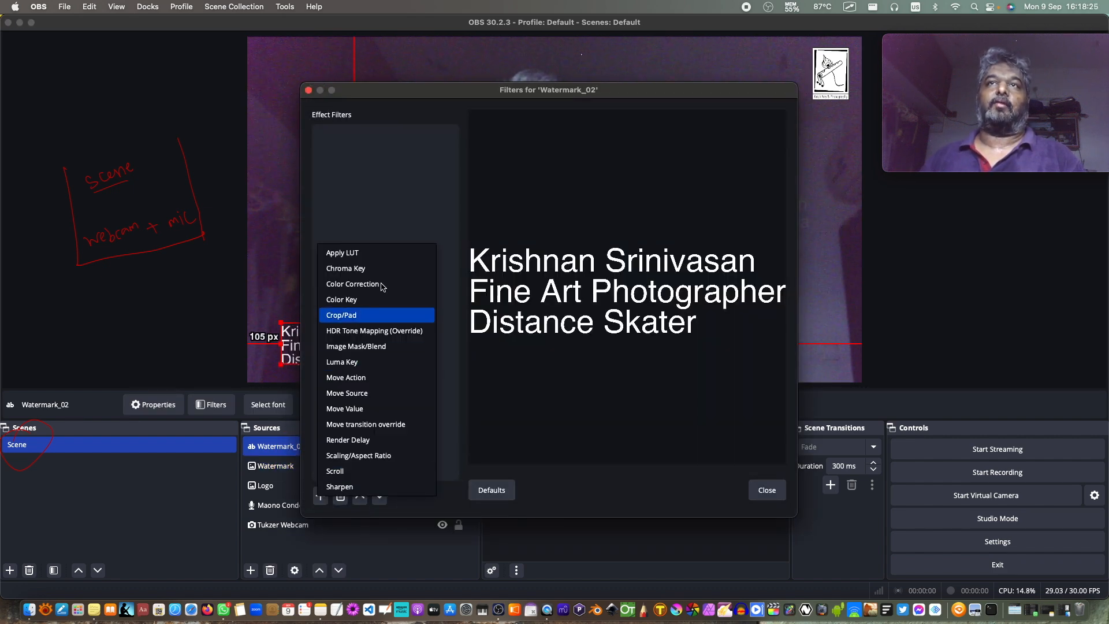
{"action": "left_click", "coordinate": [376, 284]}
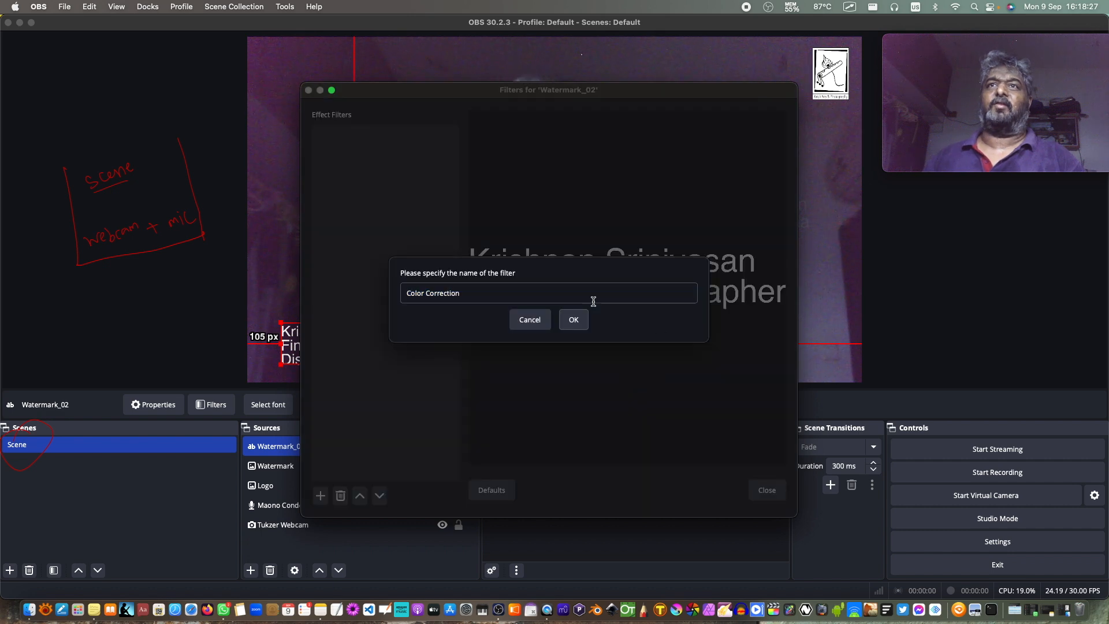
{"action": "left_click", "coordinate": [573, 309]}
Try an opacity of about 0.0728 on the Watermark_02 text with the filter window moved aside, and restore it to 1.0000.
{"action": "left_click_drag", "start_coordinate": [629, 91], "coordinate": [935, 227]}
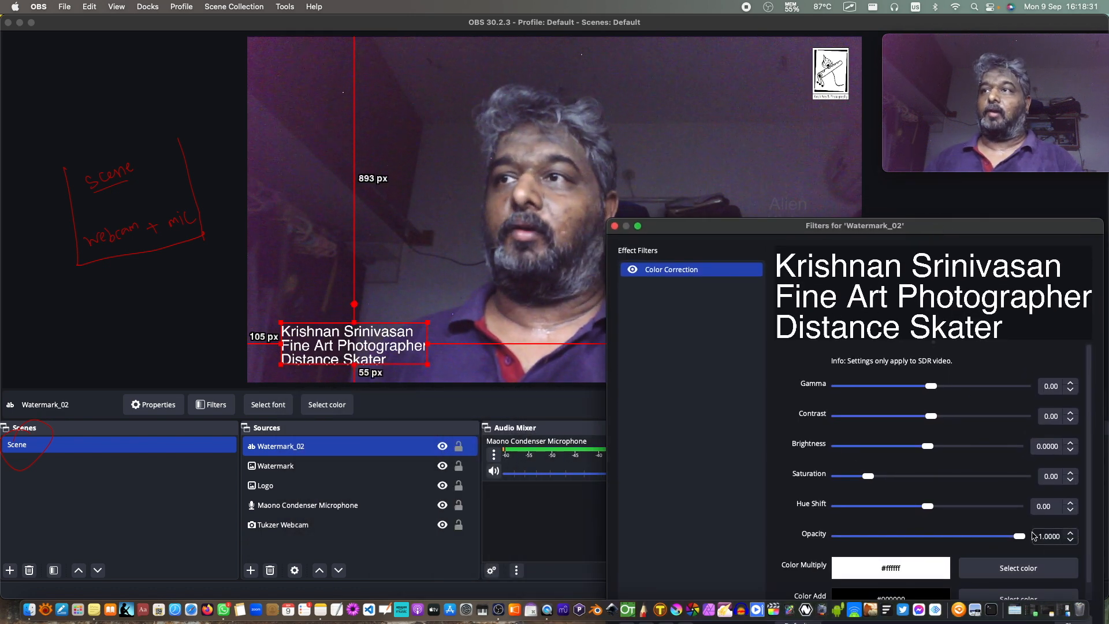
{"action": "left_click_drag", "start_coordinate": [1019, 536], "coordinate": [852, 529]}
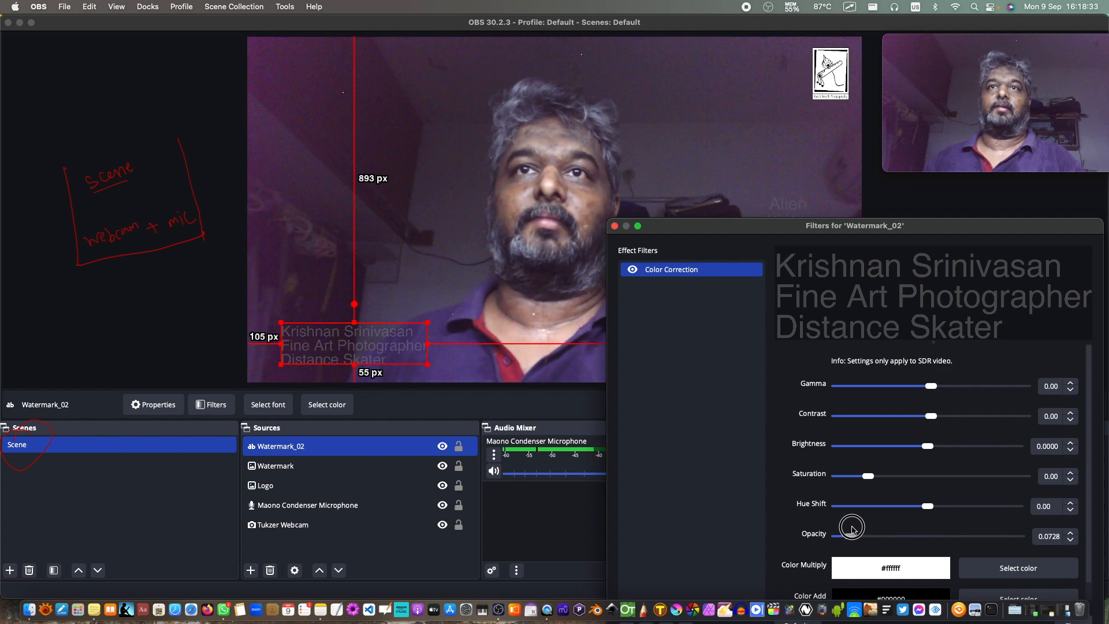
{"action": "left_click_drag", "start_coordinate": [926, 226], "coordinate": [905, 105]}
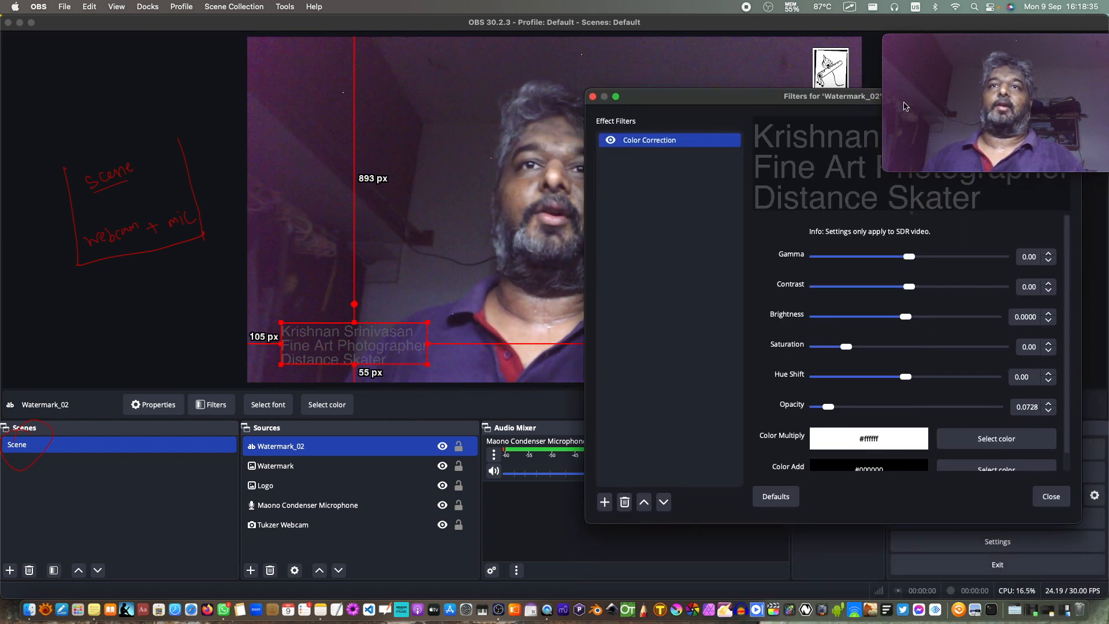
{"action": "left_click_drag", "start_coordinate": [830, 410], "coordinate": [1025, 407]}
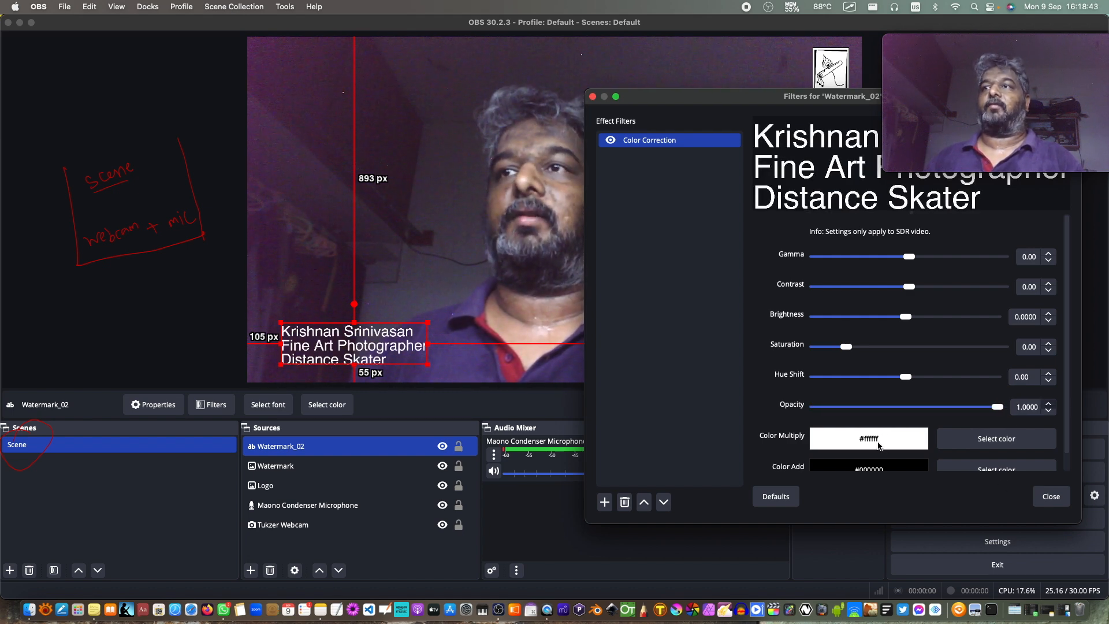
Set the Color Multiply of the Watermark_02 filter to red and close the filter settings.
{"action": "left_click", "coordinate": [942, 442]}
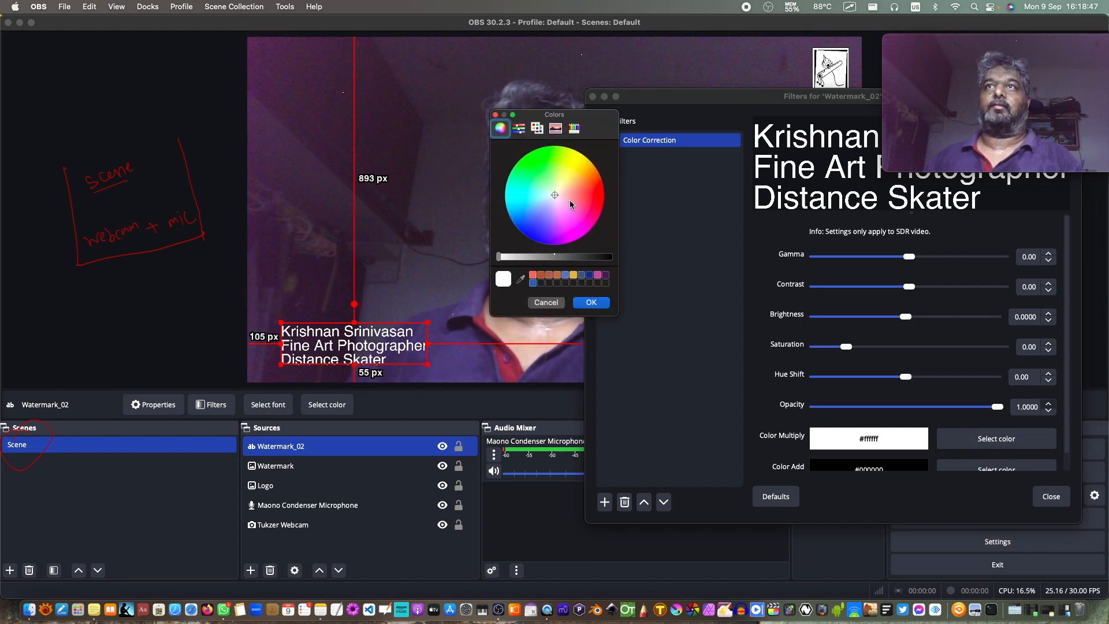
{"action": "left_click", "coordinate": [591, 302]}
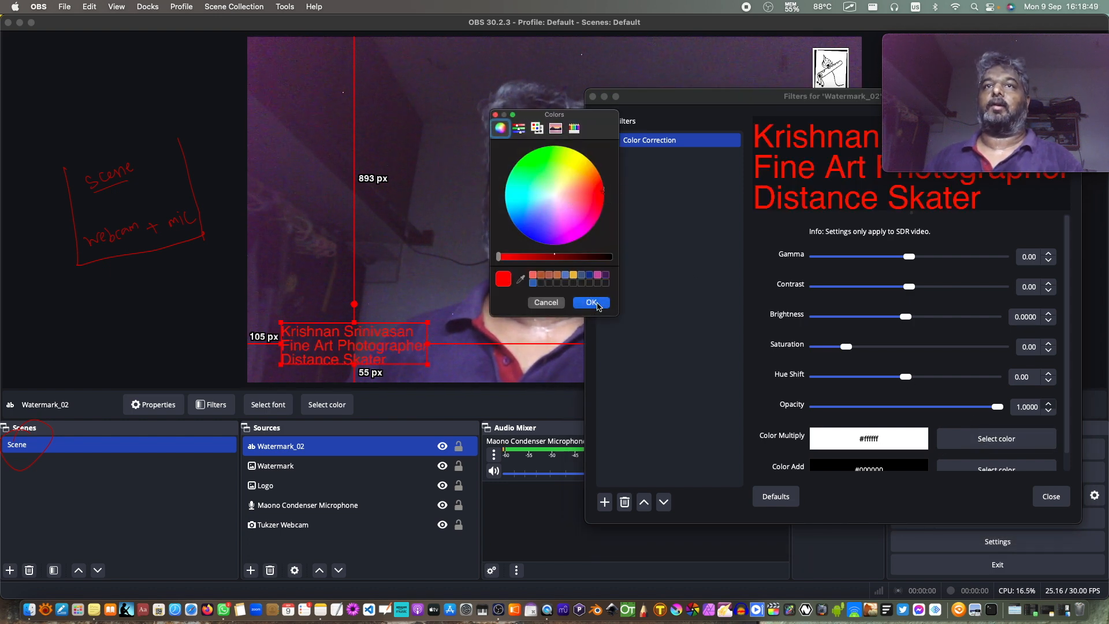
{"action": "left_click", "coordinate": [1051, 497]}
{"action": "left_click", "coordinate": [444, 545]}
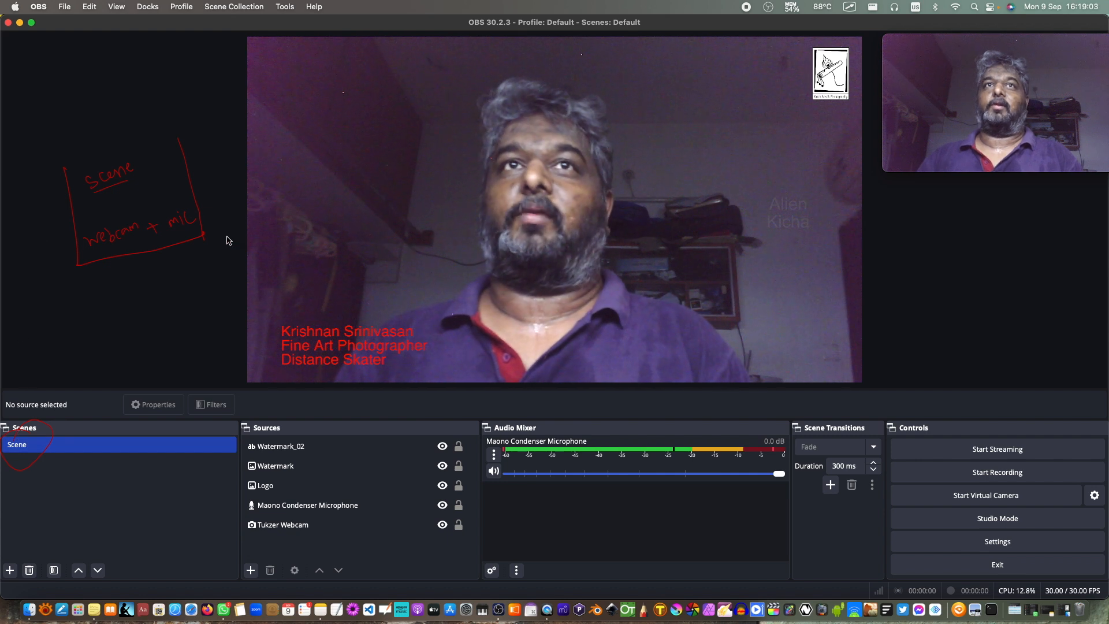
{"action": "key", "text": "Escape"}
{"action": "key", "text": "ctrl+Tab"}
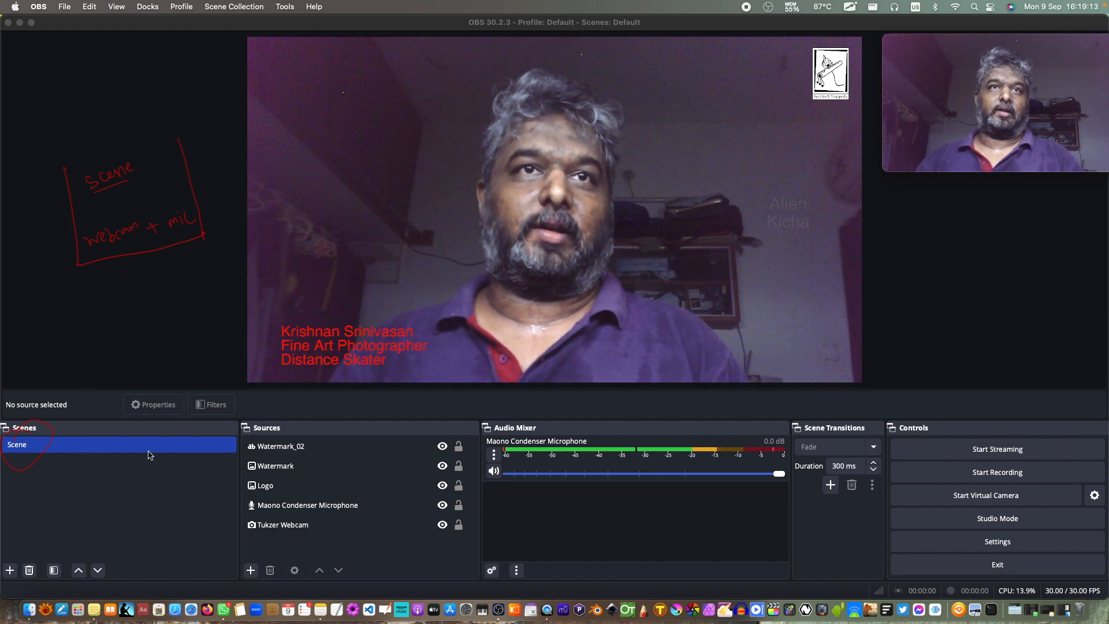
{"action": "left_click_drag", "start_coordinate": [218, 445], "coordinate": [246, 516]}
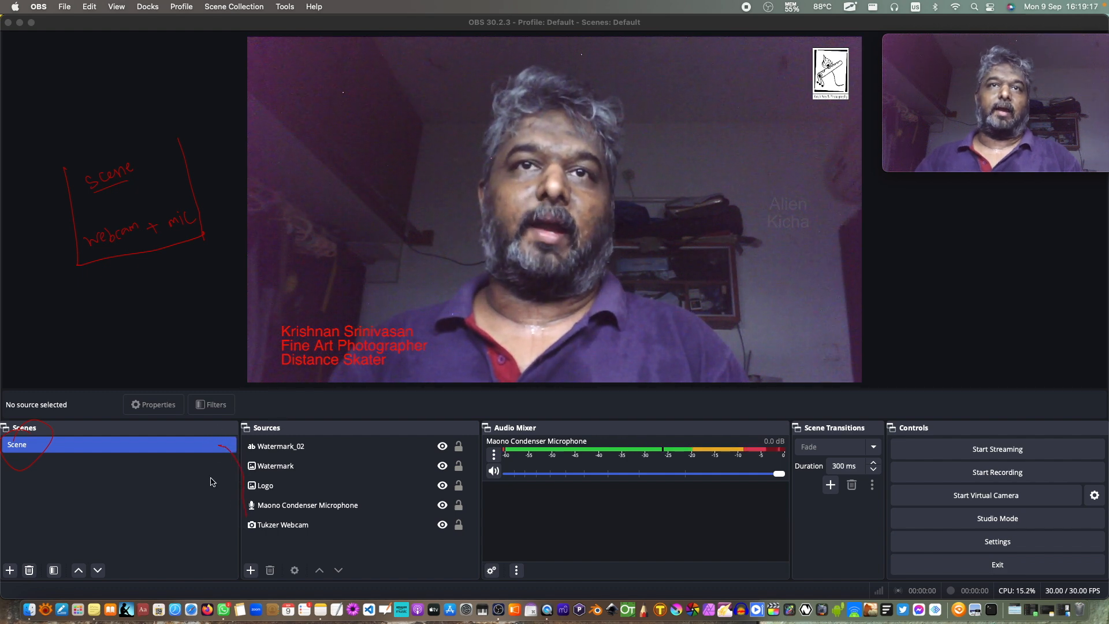
{"action": "mouse_move", "coordinate": [220, 451]}
{"action": "left_mouse_down"}
{"action": "mouse_move", "coordinate": [247, 522]}
{"action": "mouse_move", "coordinate": [264, 533]}
{"action": "left_mouse_up"}
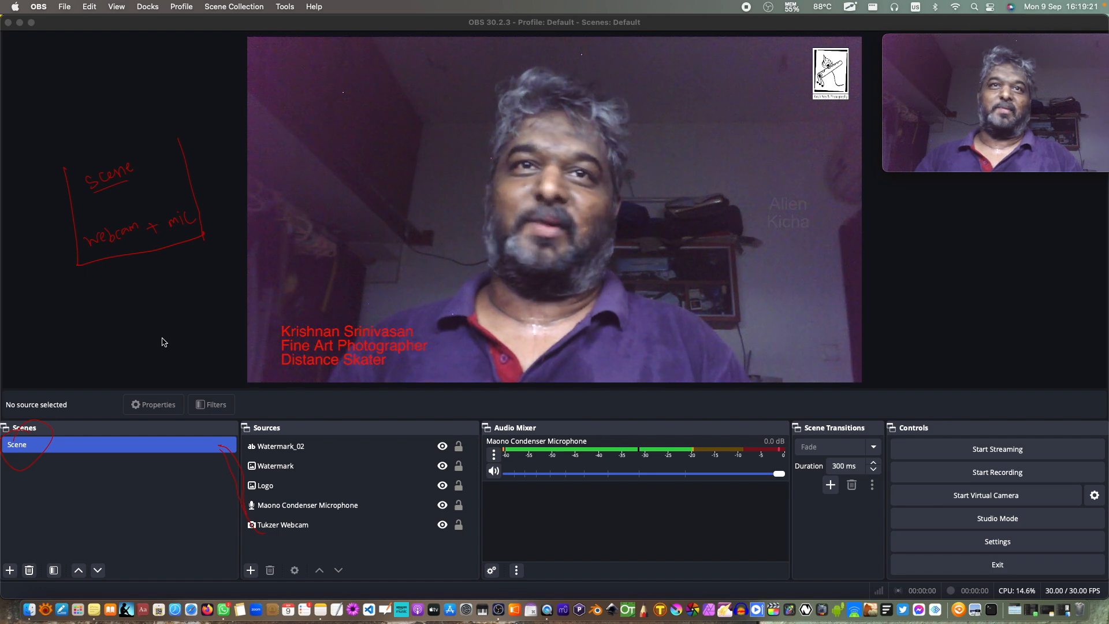
{"action": "mouse_move", "coordinate": [221, 450]}
{"action": "left_mouse_down"}
{"action": "mouse_move", "coordinate": [241, 483]}
{"action": "mouse_move", "coordinate": [276, 499]}
{"action": "left_mouse_up"}
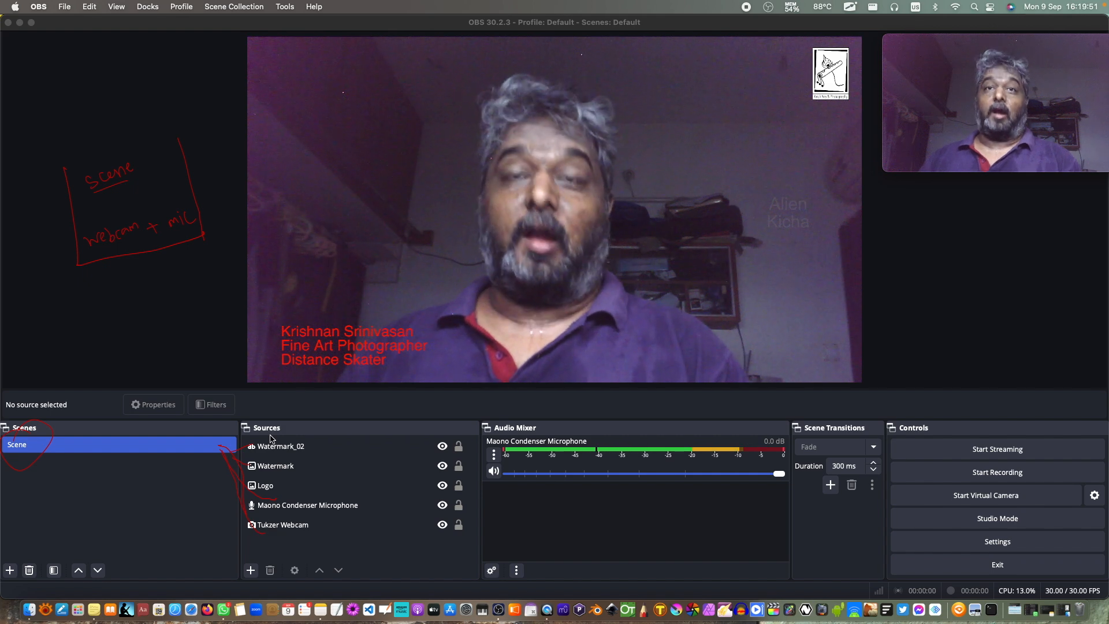
{"action": "key", "text": "Escape"}
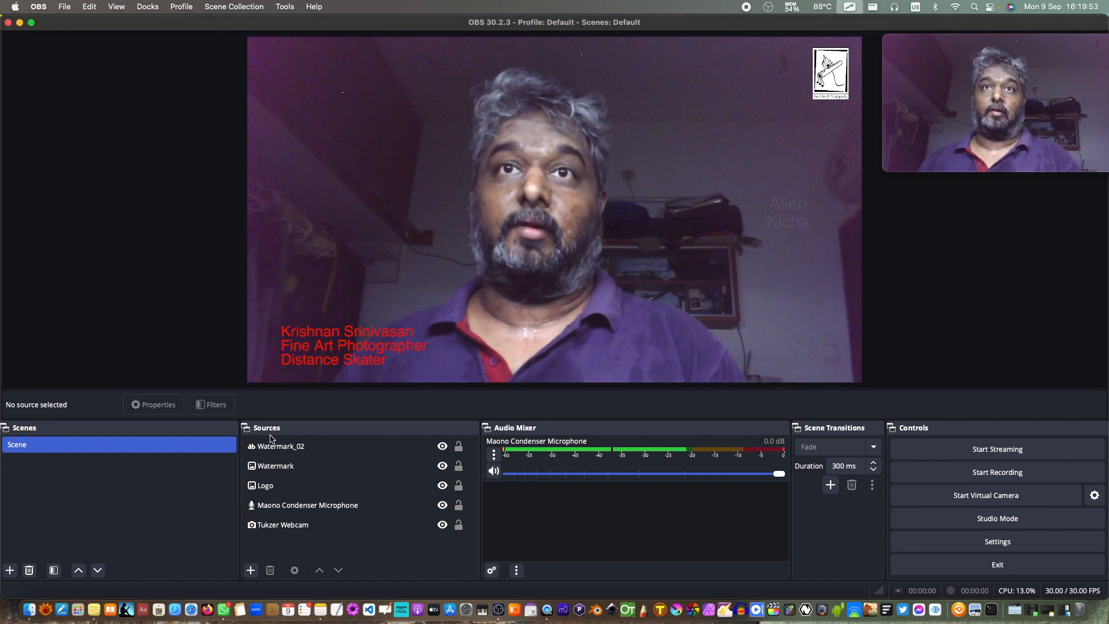
Add a second scene, accepting the suggested name Scene 2.
{"action": "left_click", "coordinate": [66, 503]}
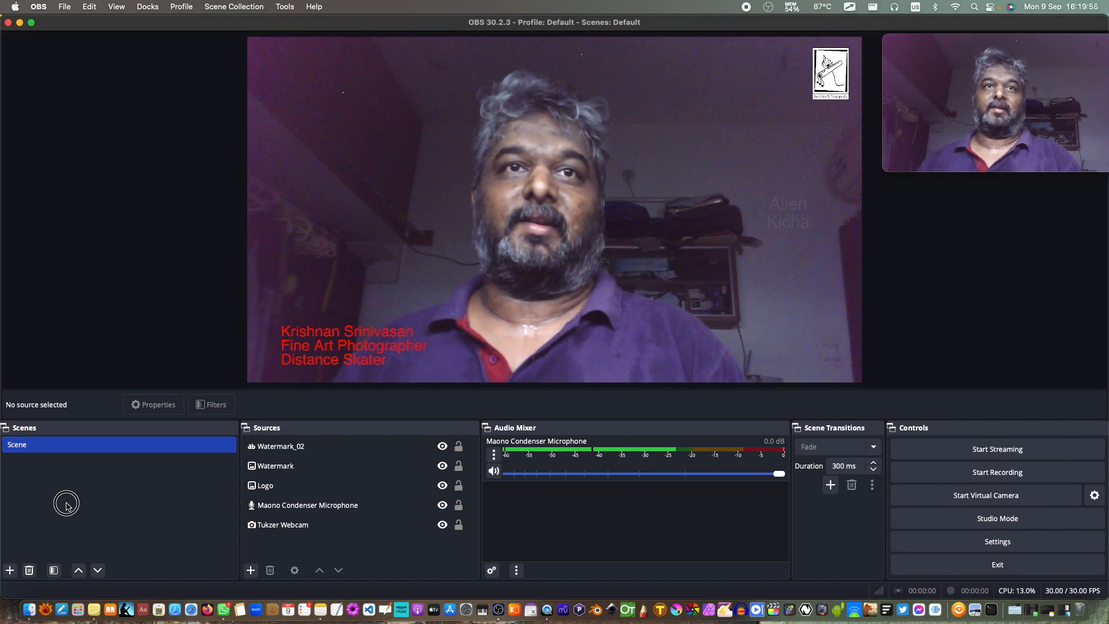
{"action": "left_click", "coordinate": [10, 572]}
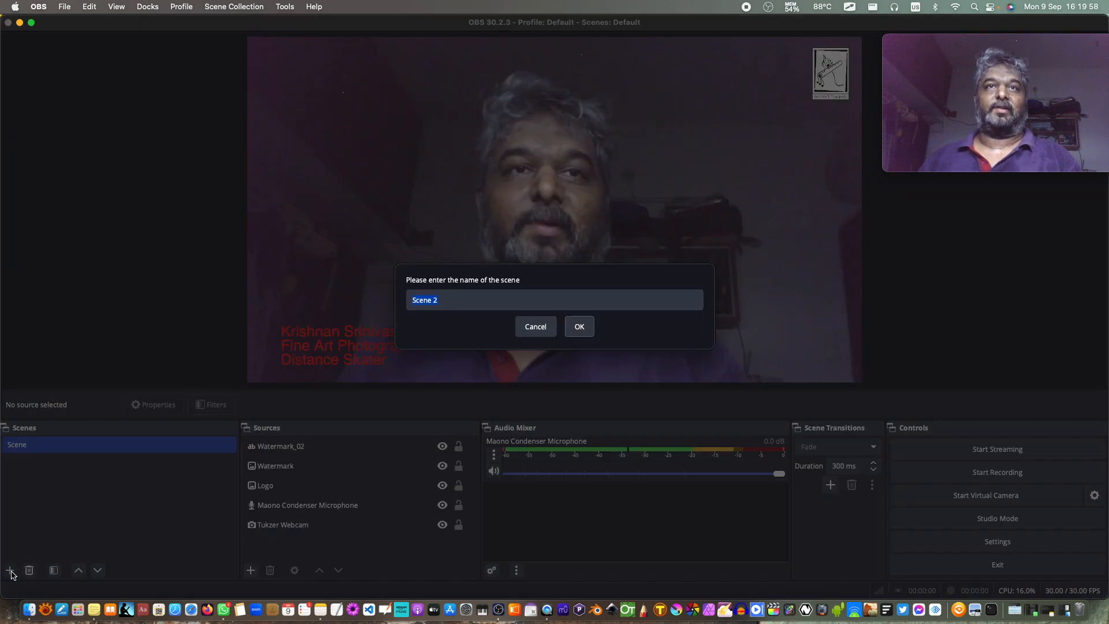
{"action": "left_click", "coordinate": [579, 327]}
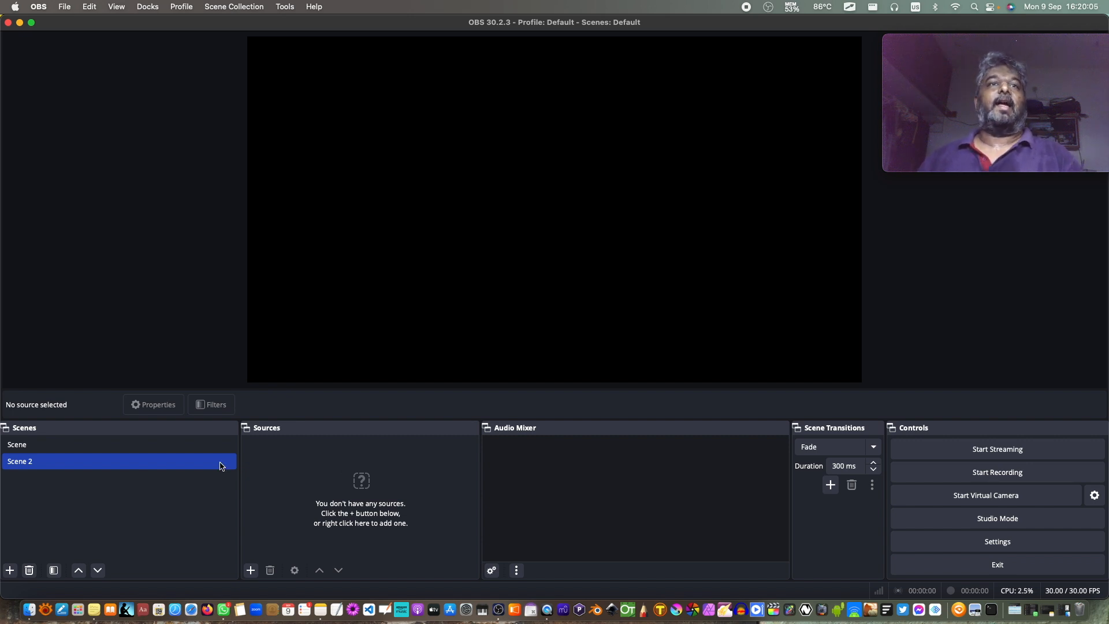
Switch back and forth between Scene and Scene 2 to compare their contents, finishing on Scene.
{"action": "left_click", "coordinate": [187, 445]}
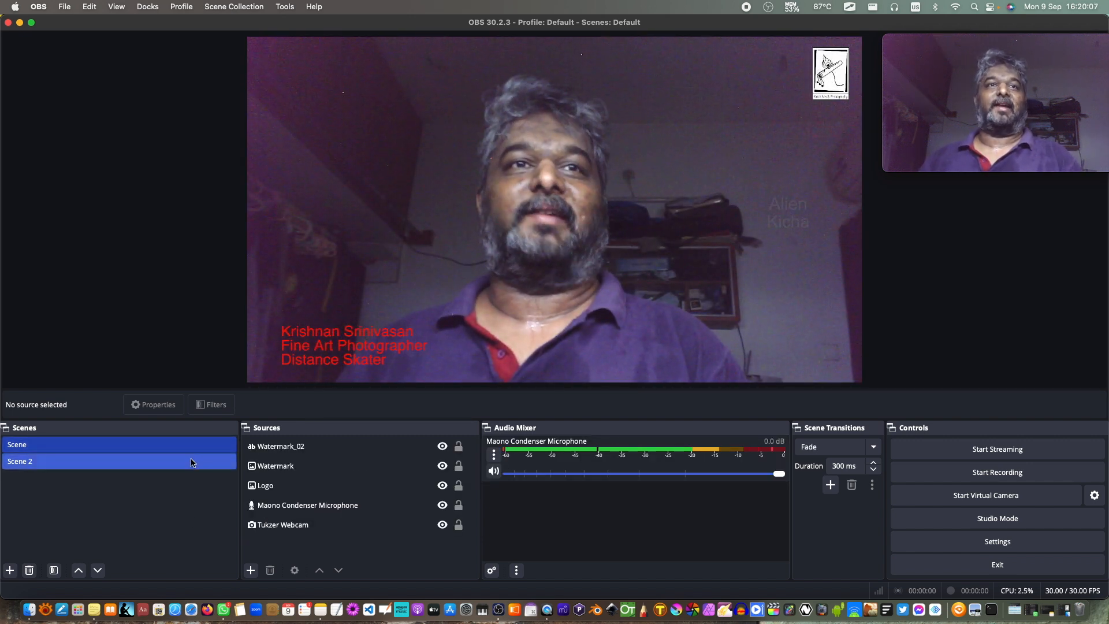
{"action": "left_click", "coordinate": [191, 462]}
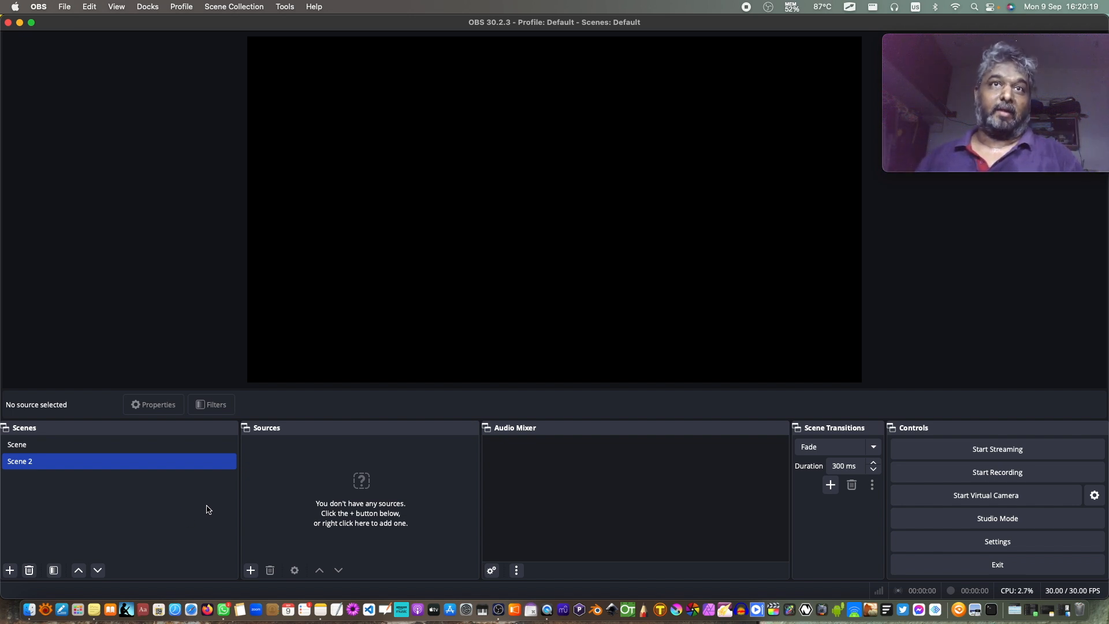
{"action": "left_click", "coordinate": [191, 446]}
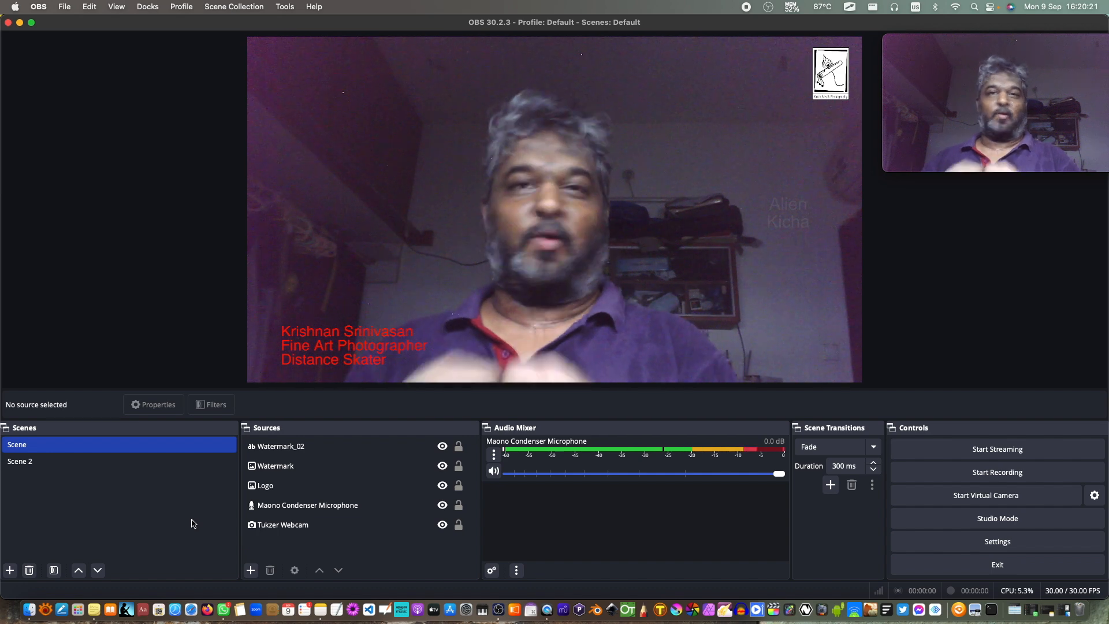